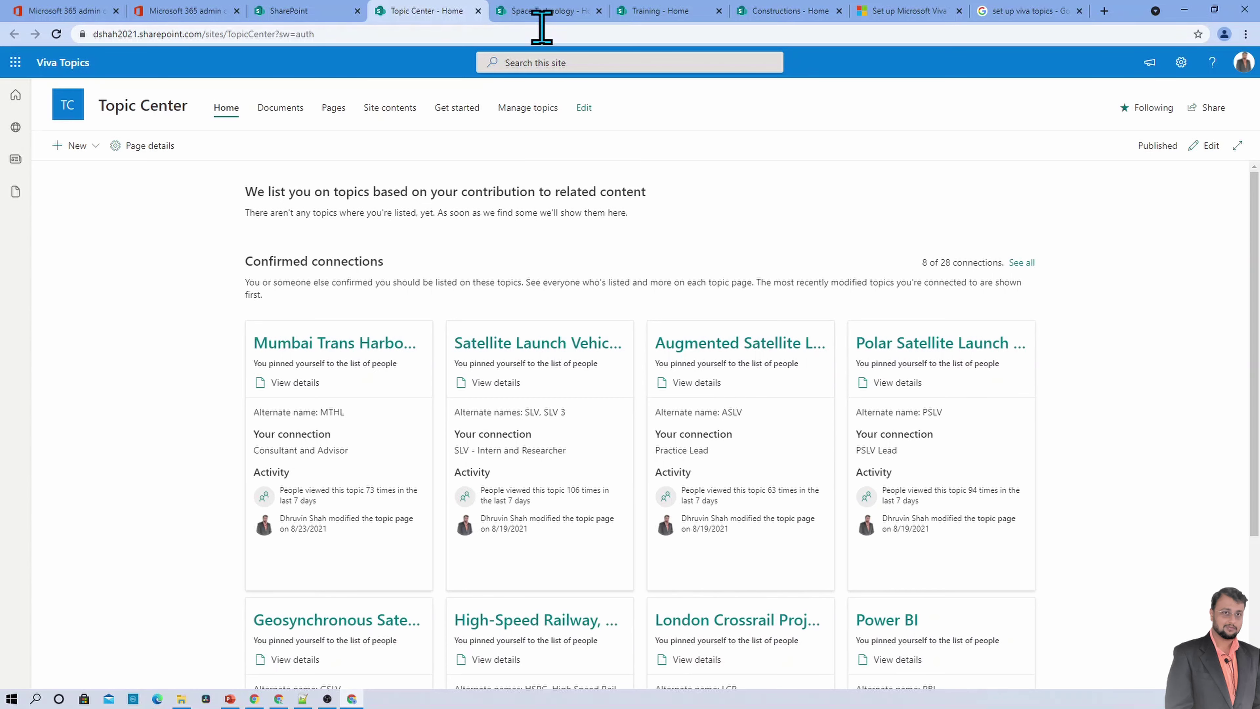
# Open the Announcing Mission Mars news post from the Space Technology site.
pyautogui.click(545, 14)
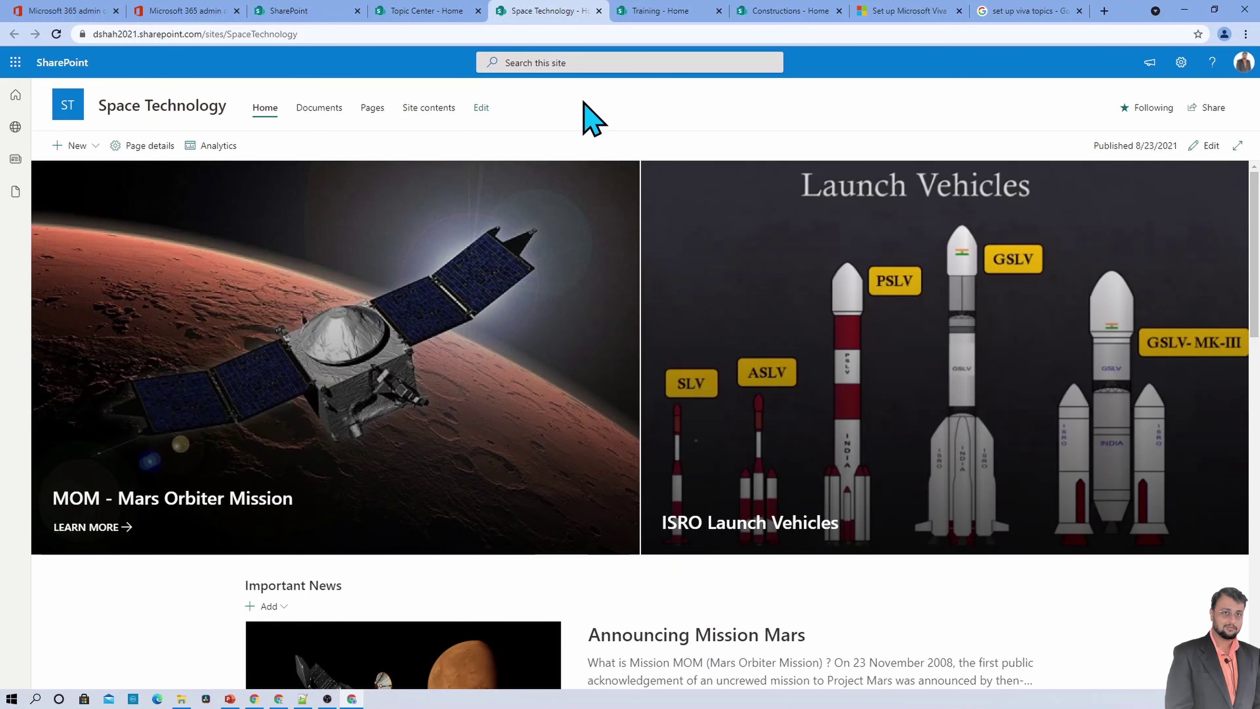
pyautogui.scroll(-5, 366, 388)
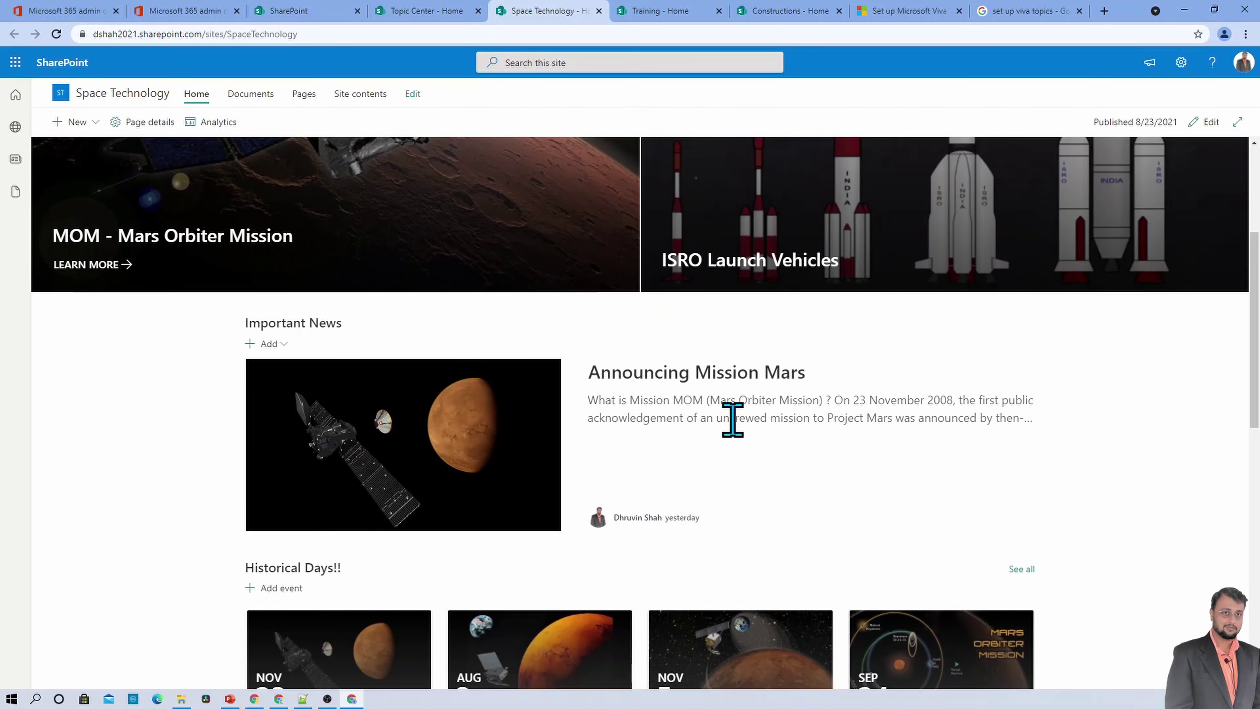
pyautogui.click(711, 392)
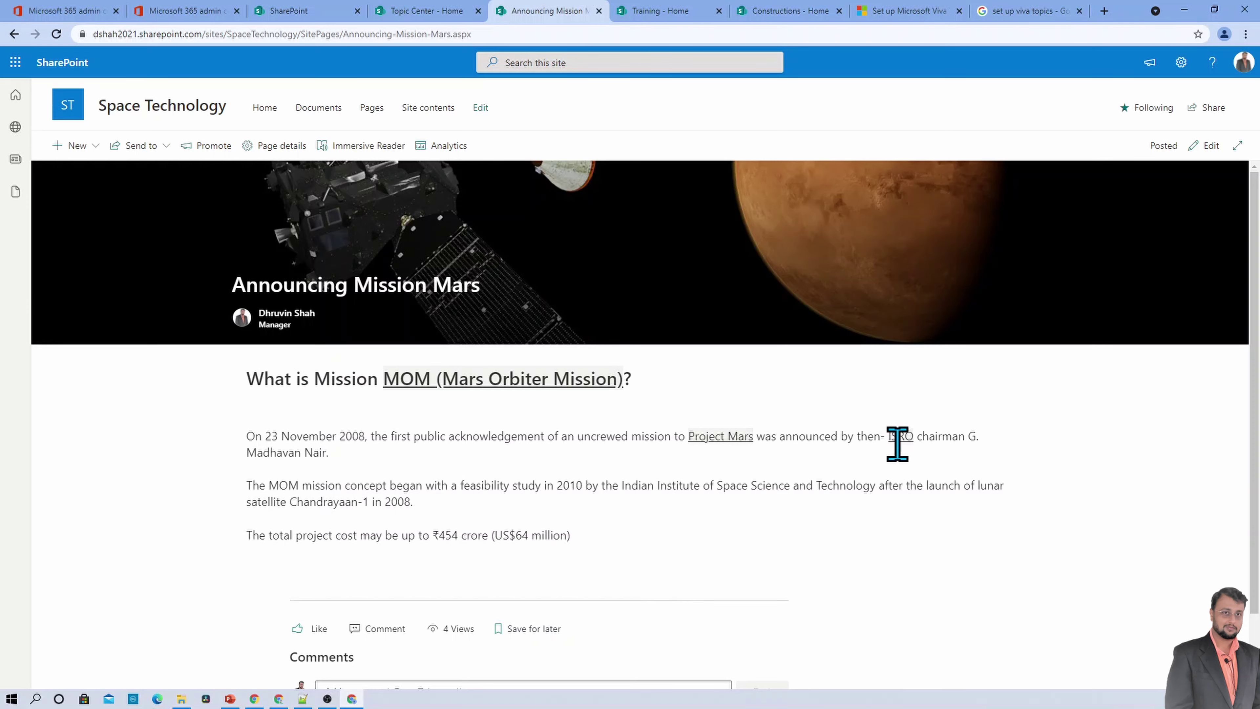
# View the ISRO topic's details from the news post and review its description, pinned people, and suggested files and sites.
pyautogui.moveTo(899, 443)
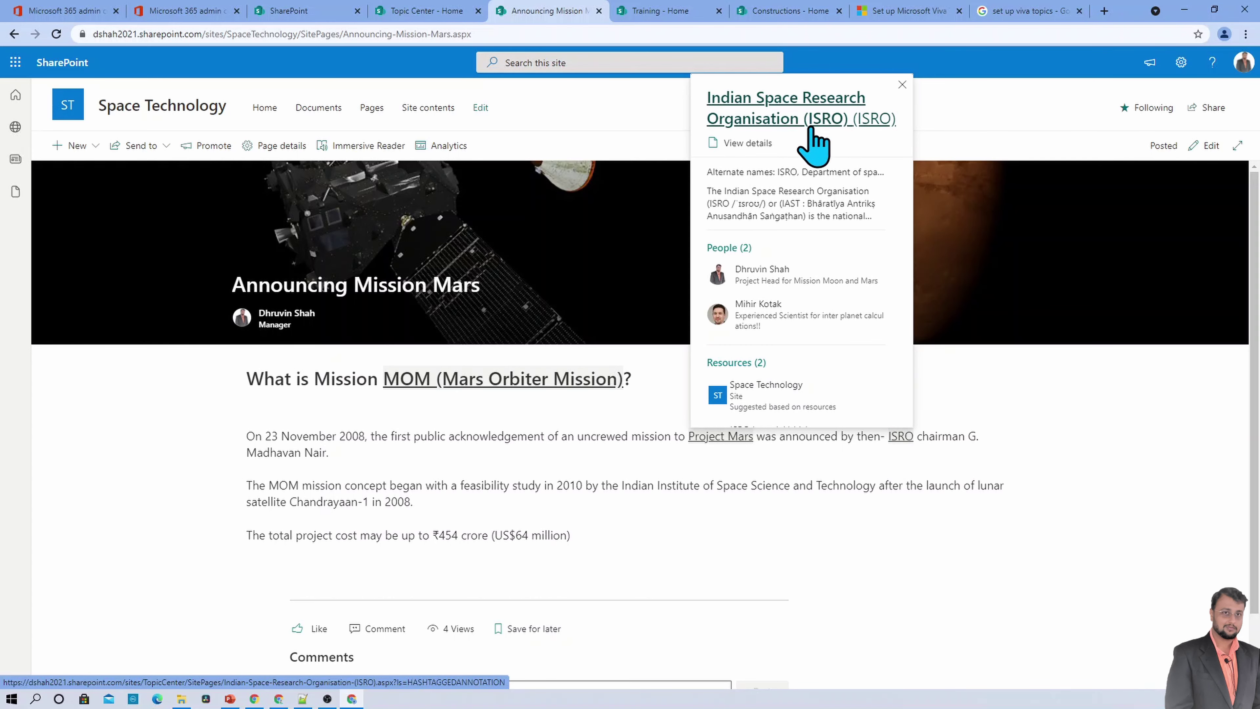
pyautogui.click(747, 144)
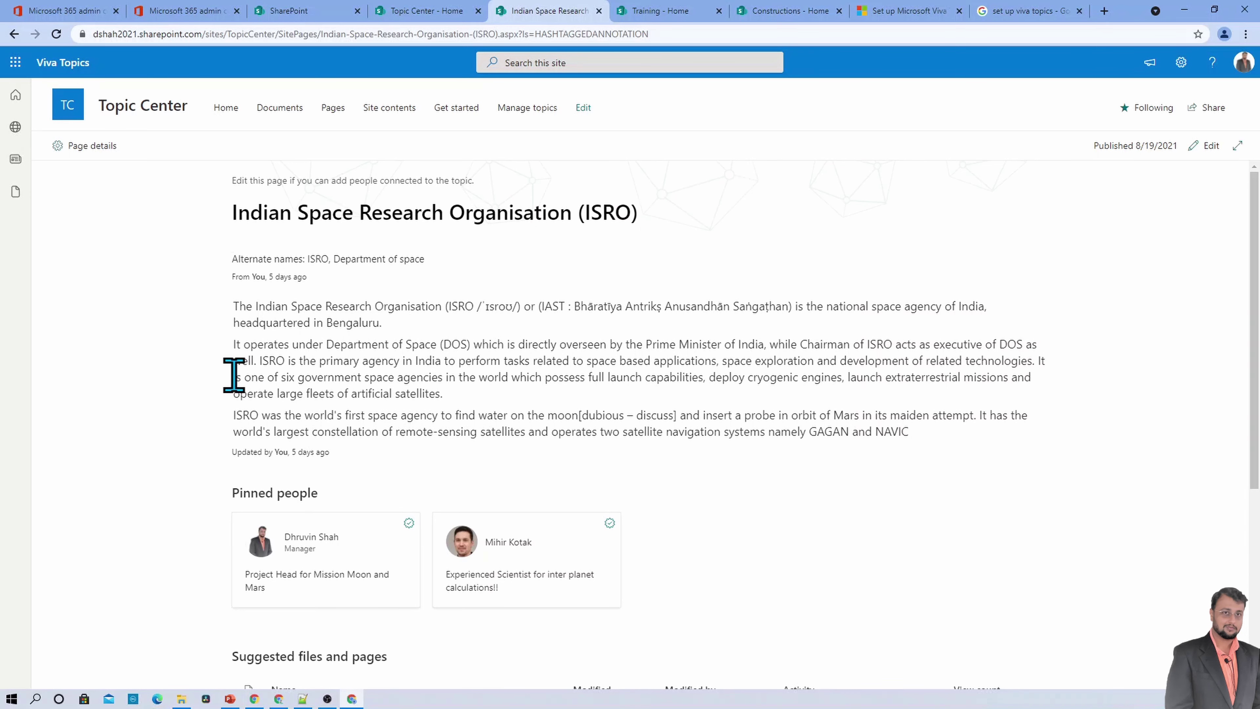
pyautogui.scroll(-4, 311, 355)
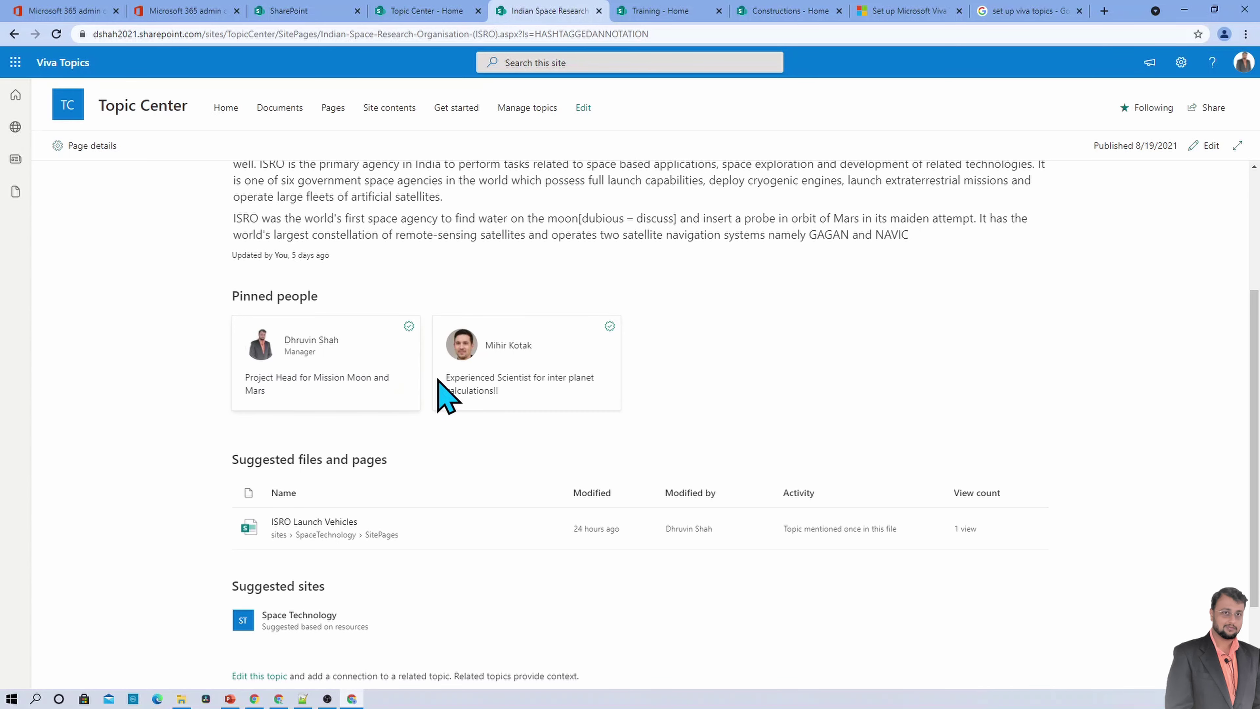
pyautogui.scroll(3, 450, 393)
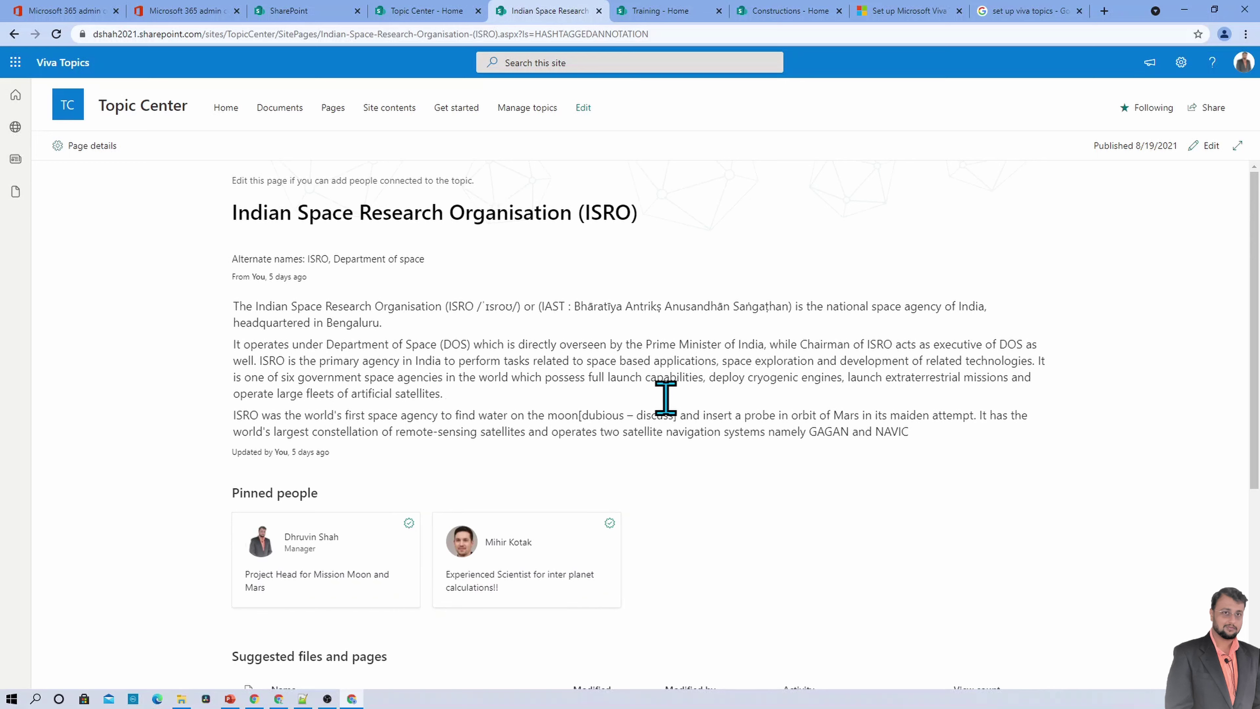
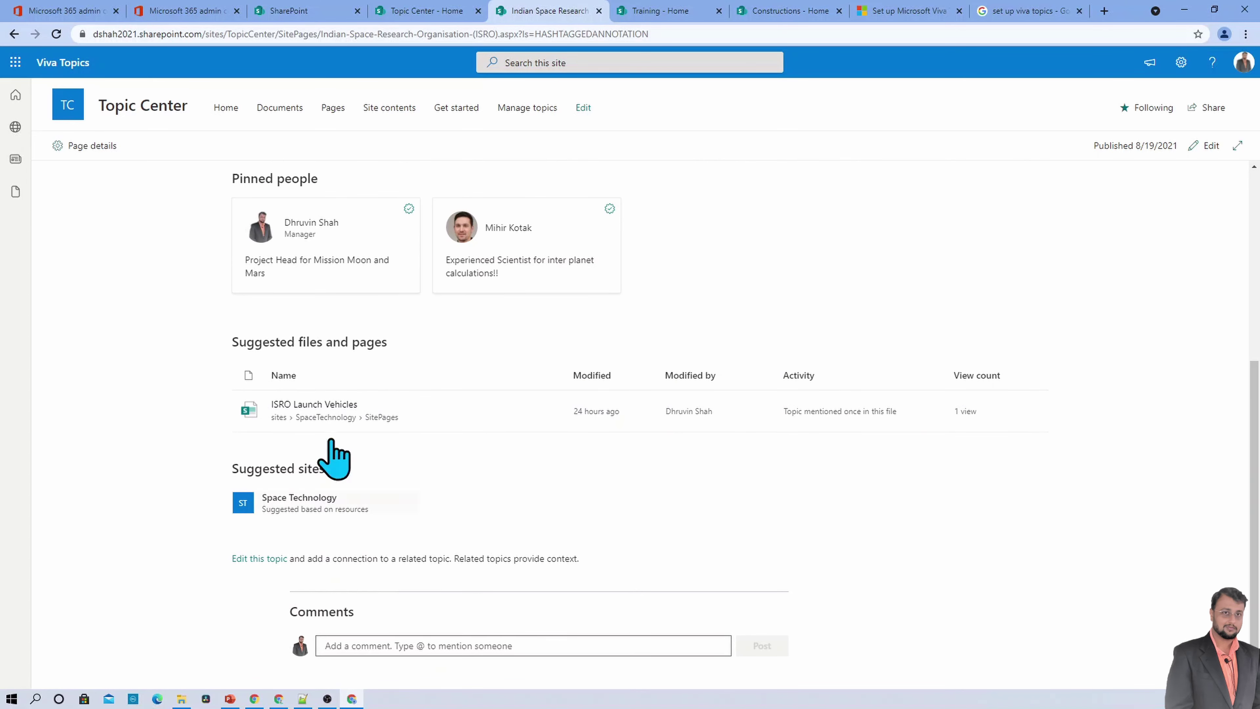
# Preview the Project Mars topic card in the Announcing Mission Mars post, and return to the Space Technology home page.
pyautogui.click(14, 34)
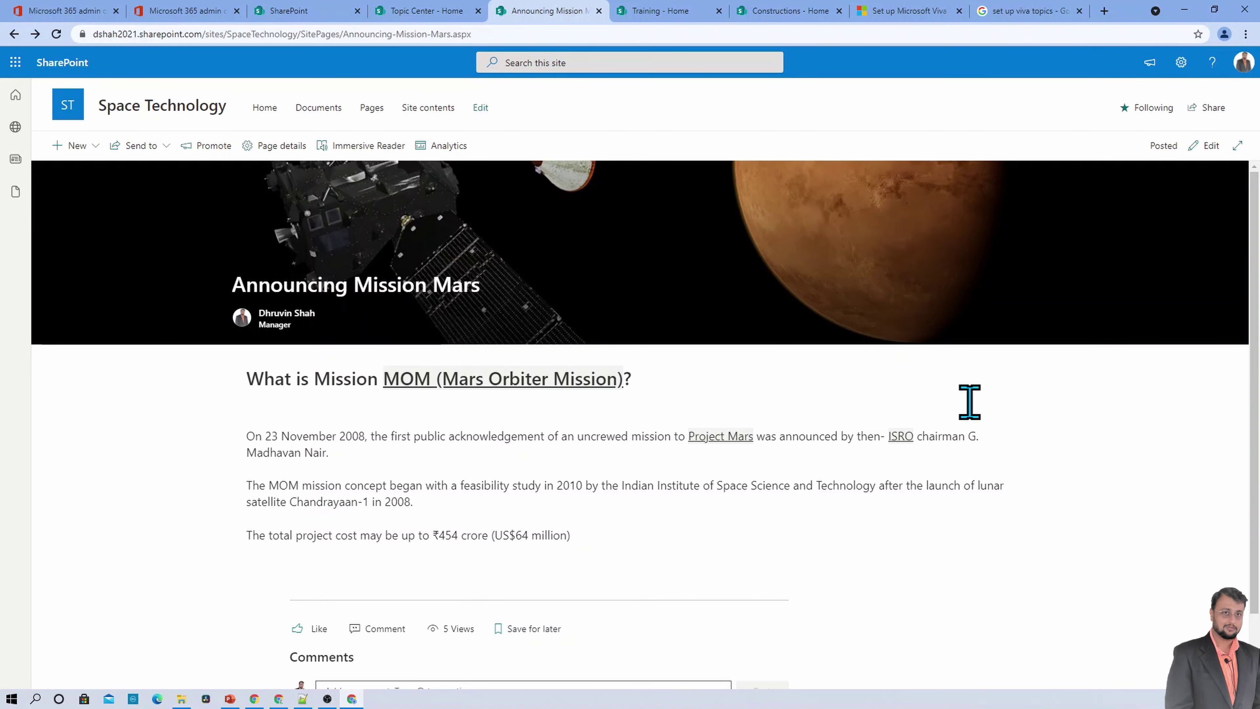
pyautogui.moveTo(713, 443)
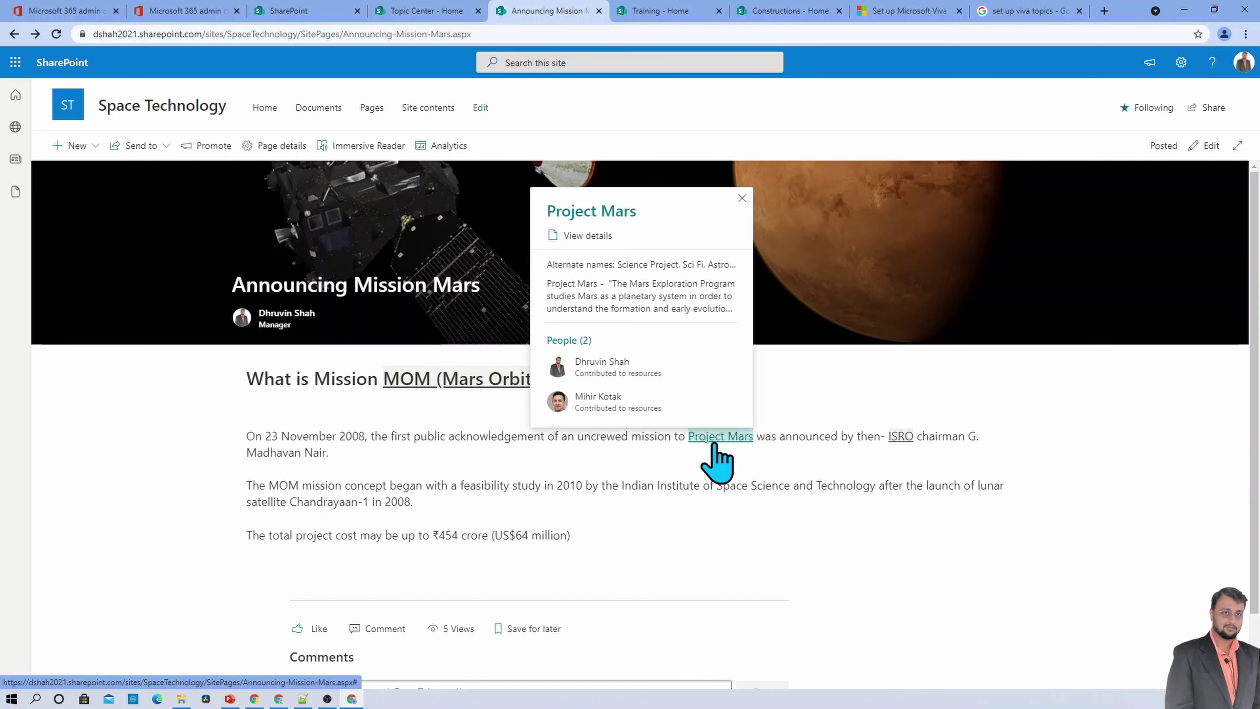
pyautogui.hotkey('alt', 'Left')
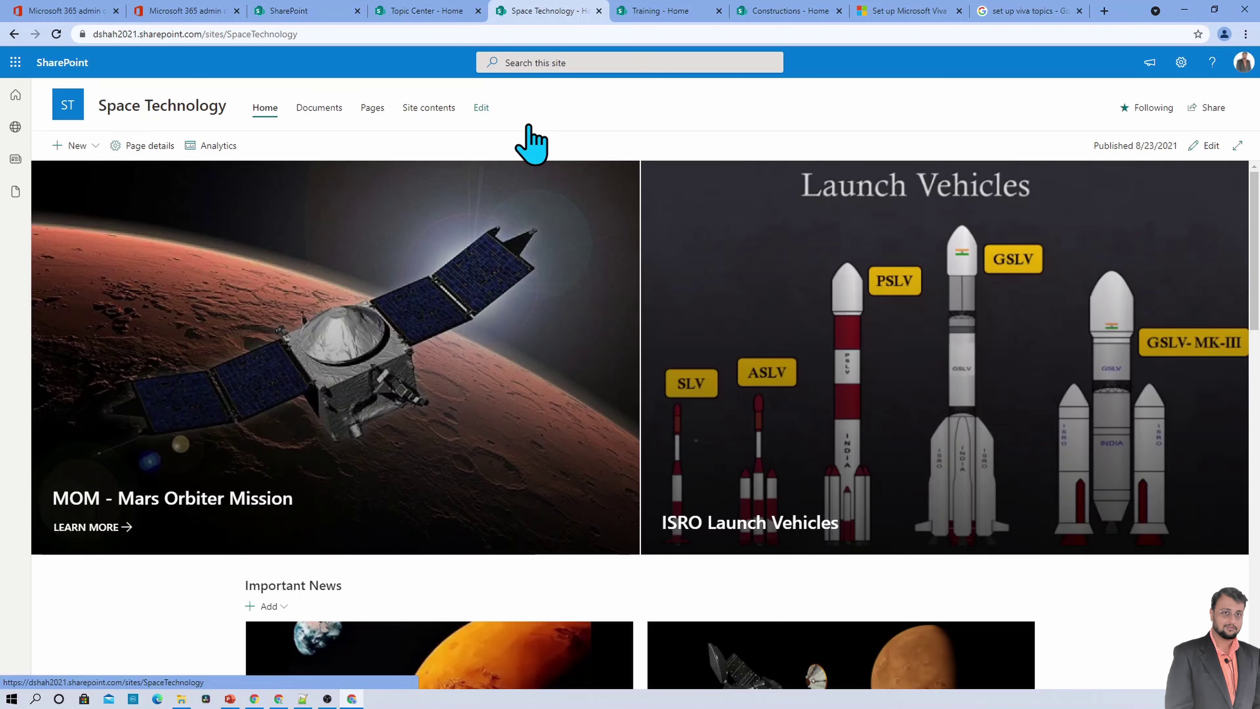
# Open the ISRO Launch Vehicles page, view the Satellite Launch Vehicle (SLV) topic's details, and return to the page.
pyautogui.click(771, 472)
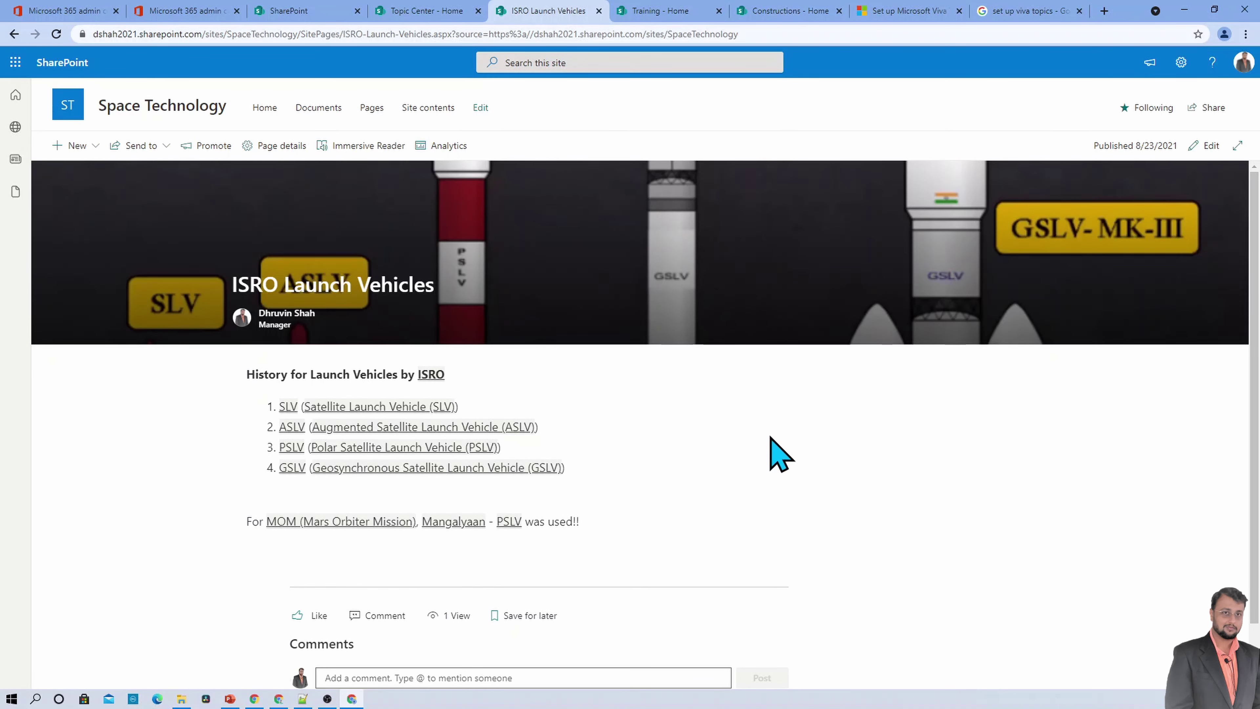
pyautogui.moveTo(285, 407)
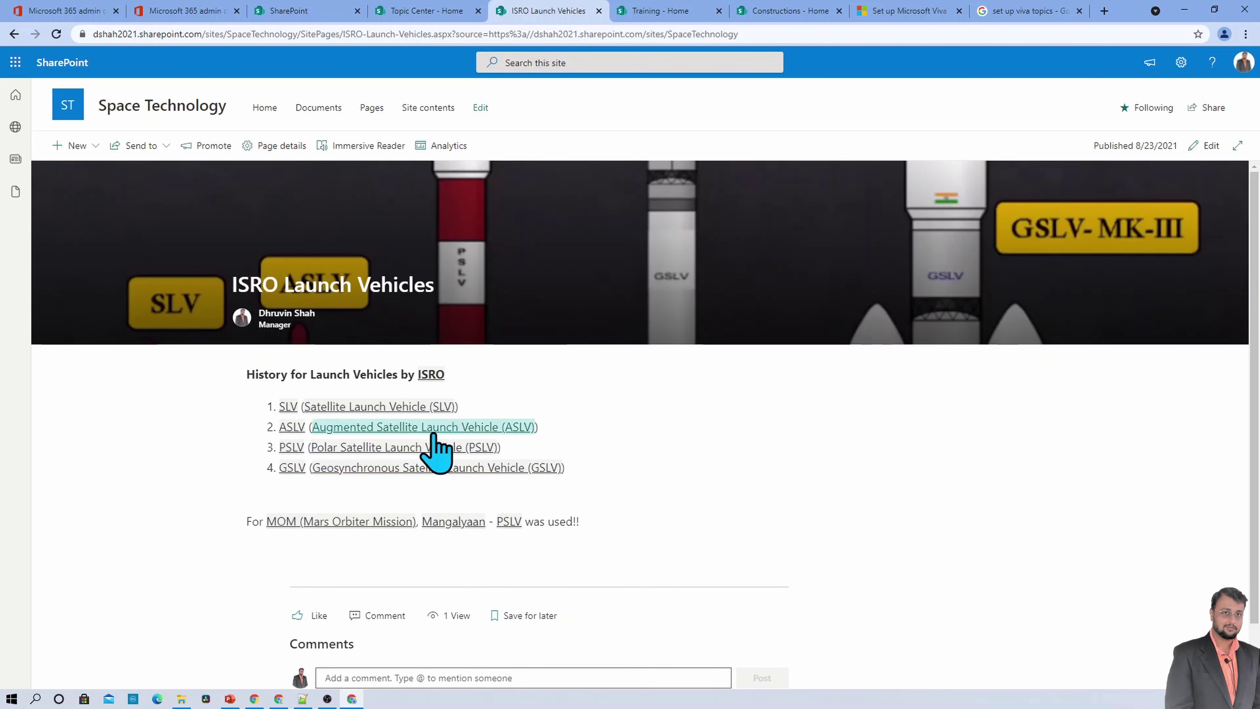
pyautogui.moveTo(427, 472)
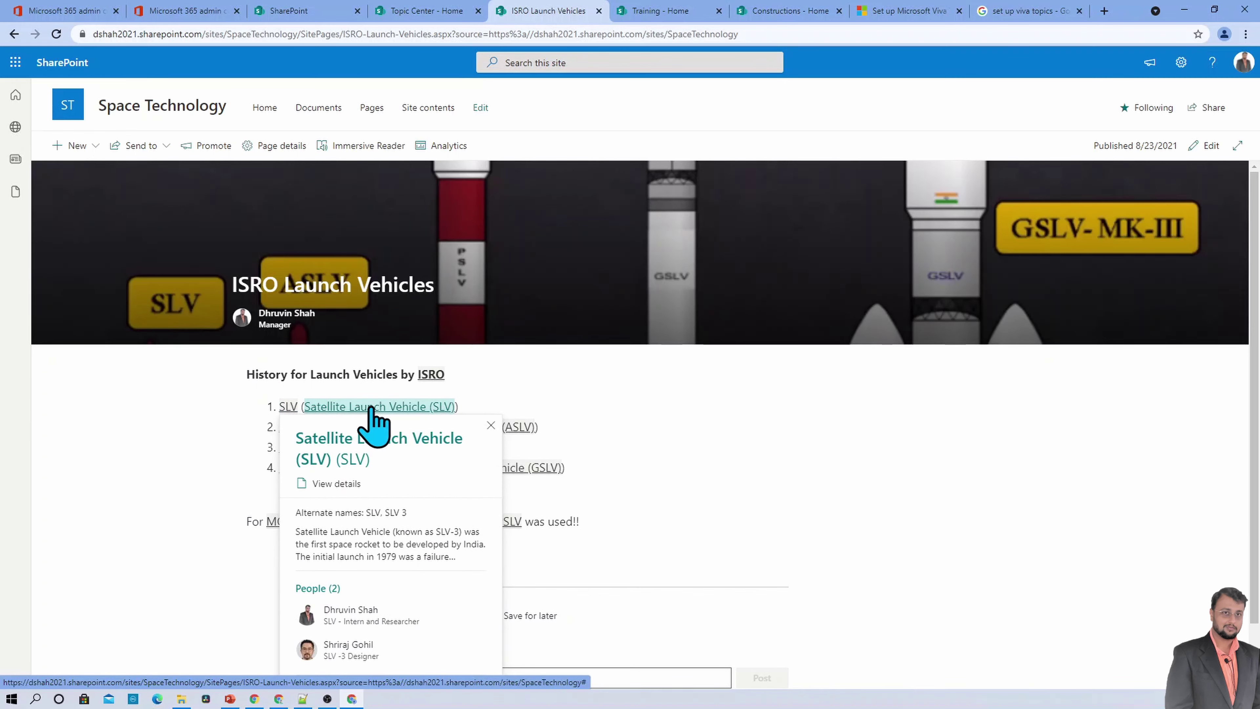
pyautogui.click(287, 408)
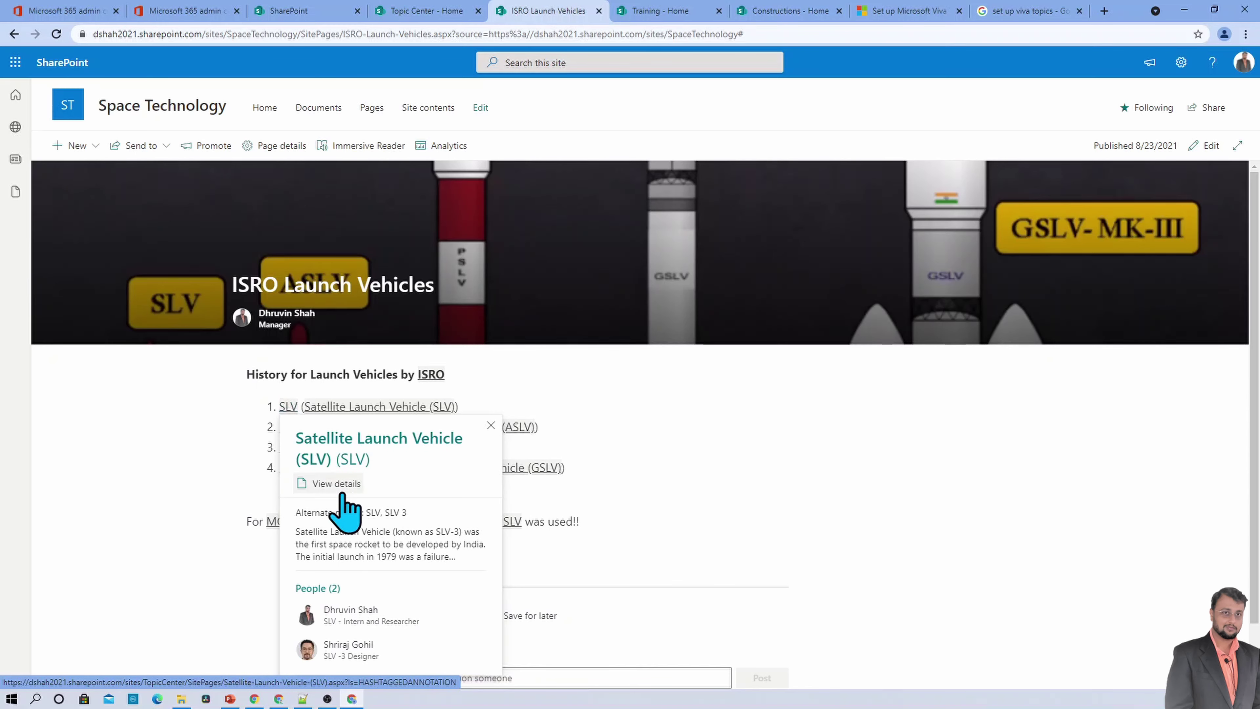
pyautogui.click(337, 483)
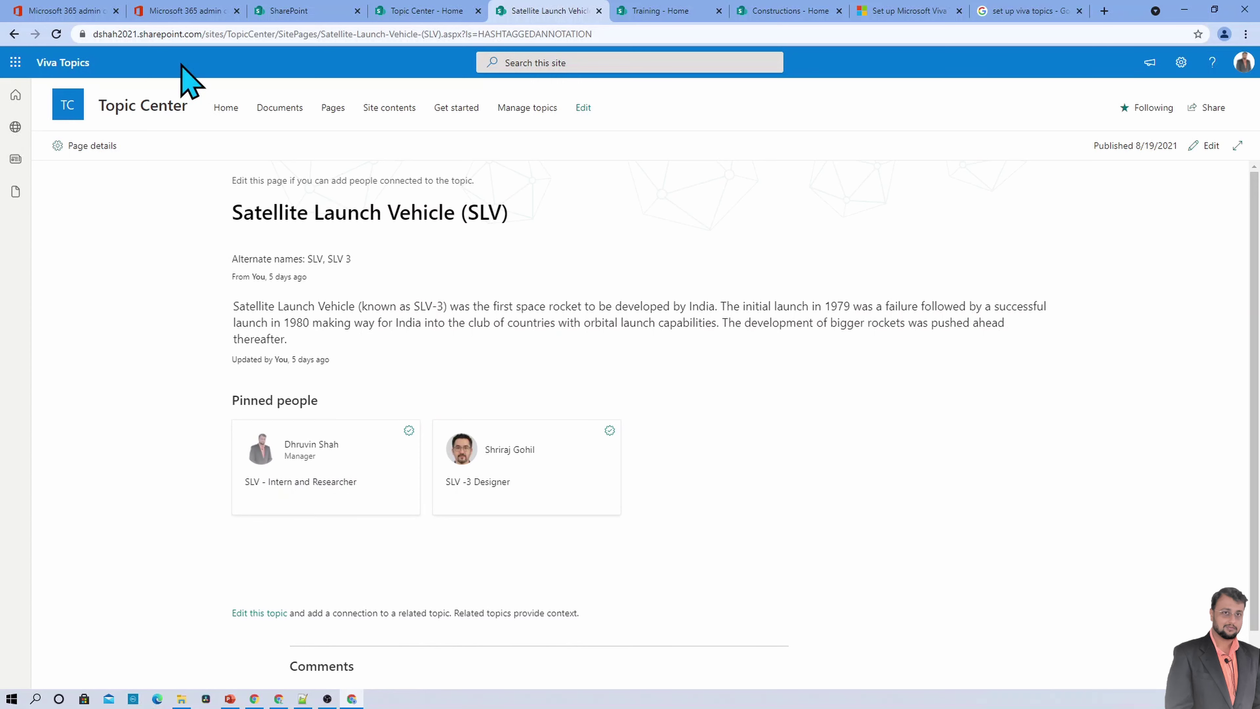
pyautogui.click(14, 34)
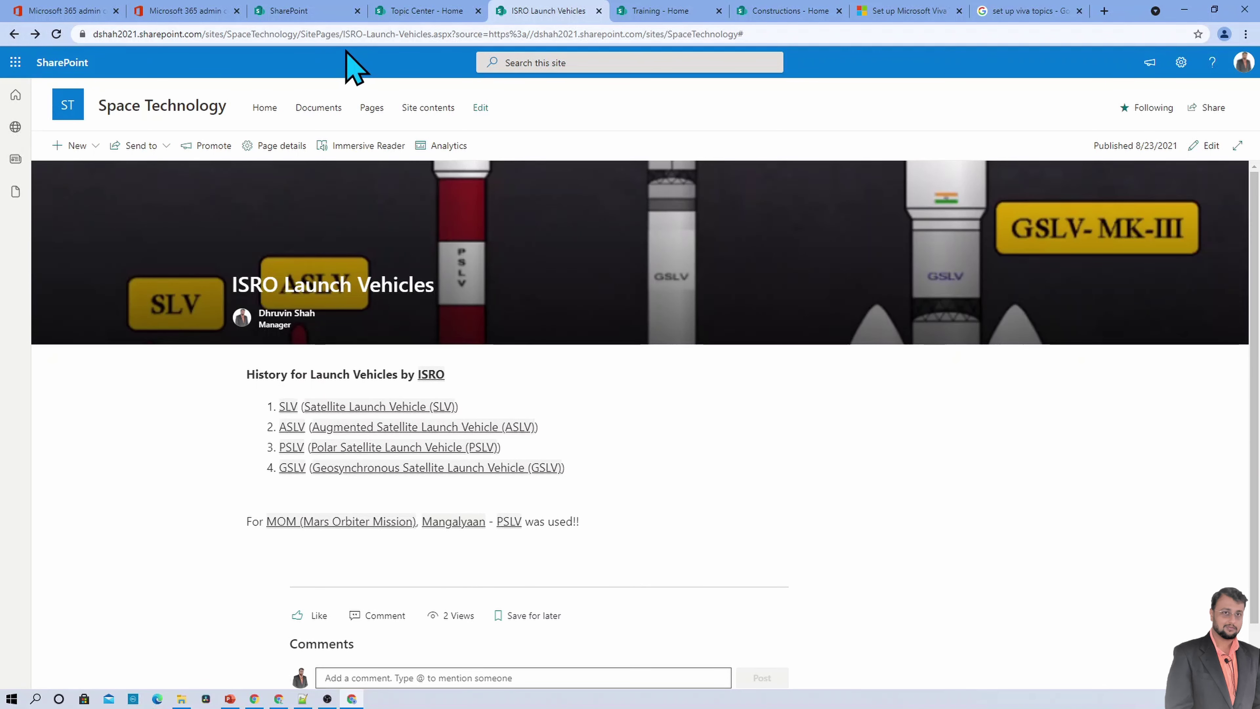
# Open the Mumbai Trans Harbour Link: Decades-long wait news post on the Constructions site and skim its text.
pyautogui.click(780, 6)
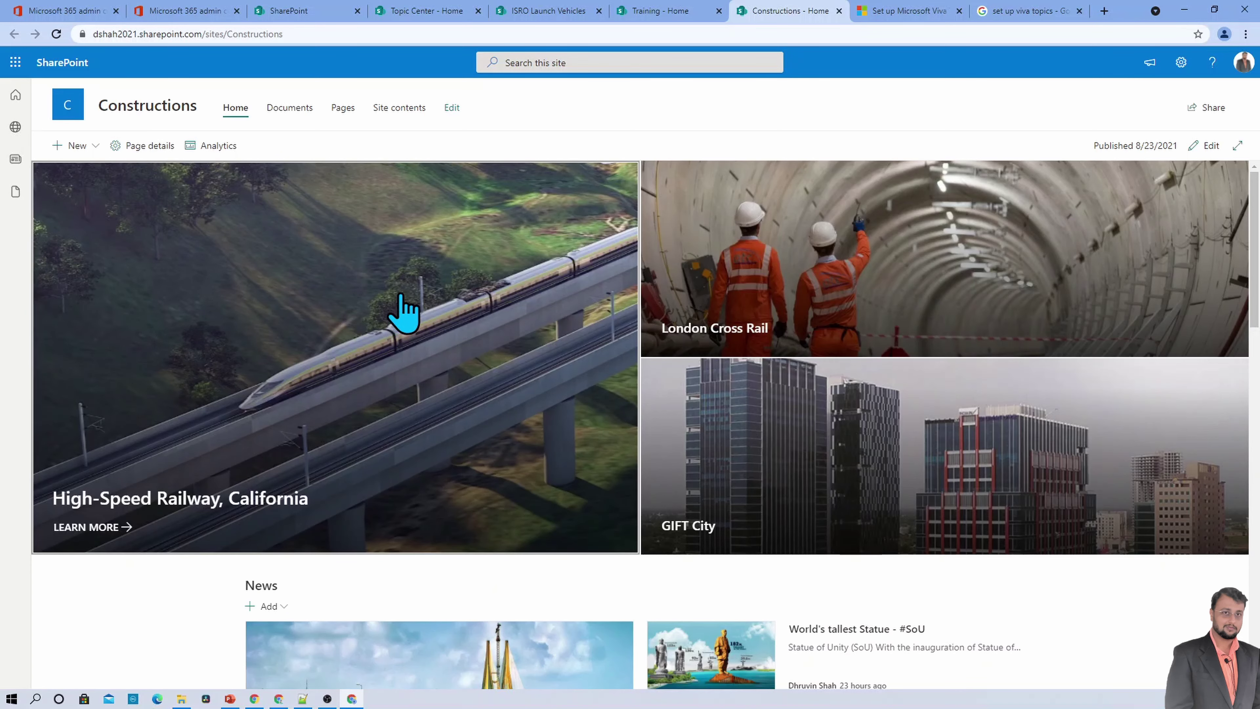
pyautogui.scroll(-5, 402, 312)
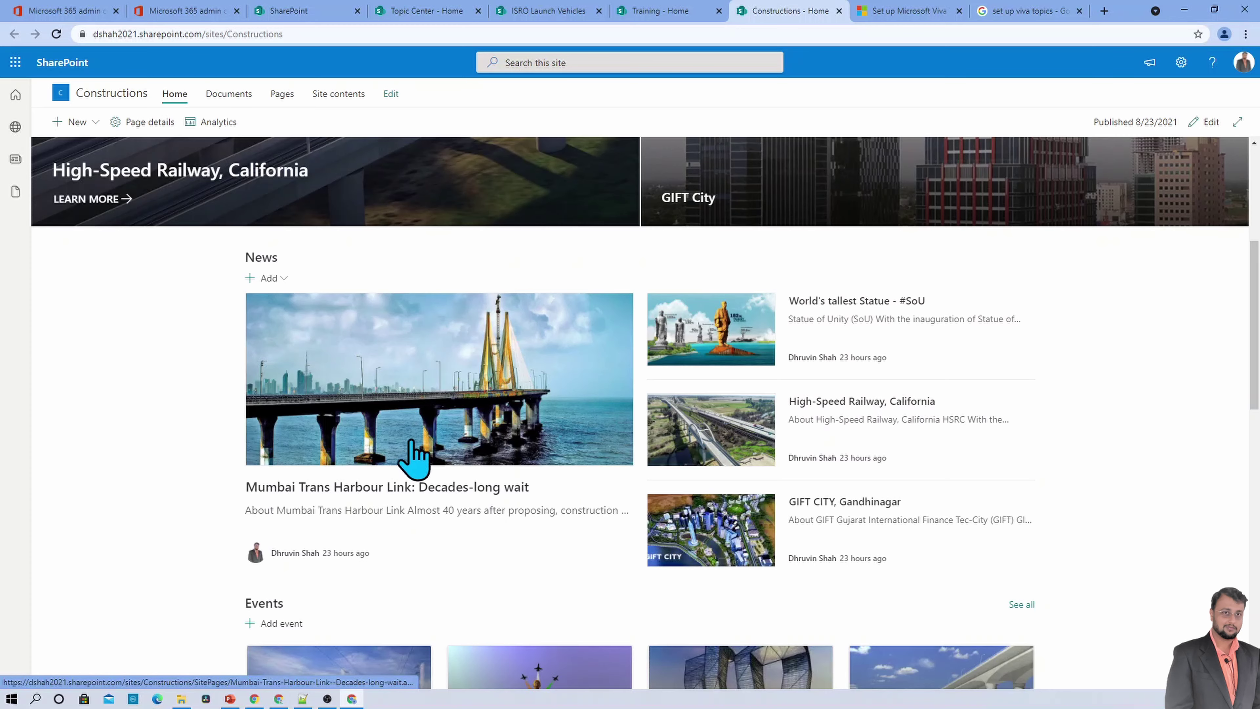
pyautogui.click(397, 487)
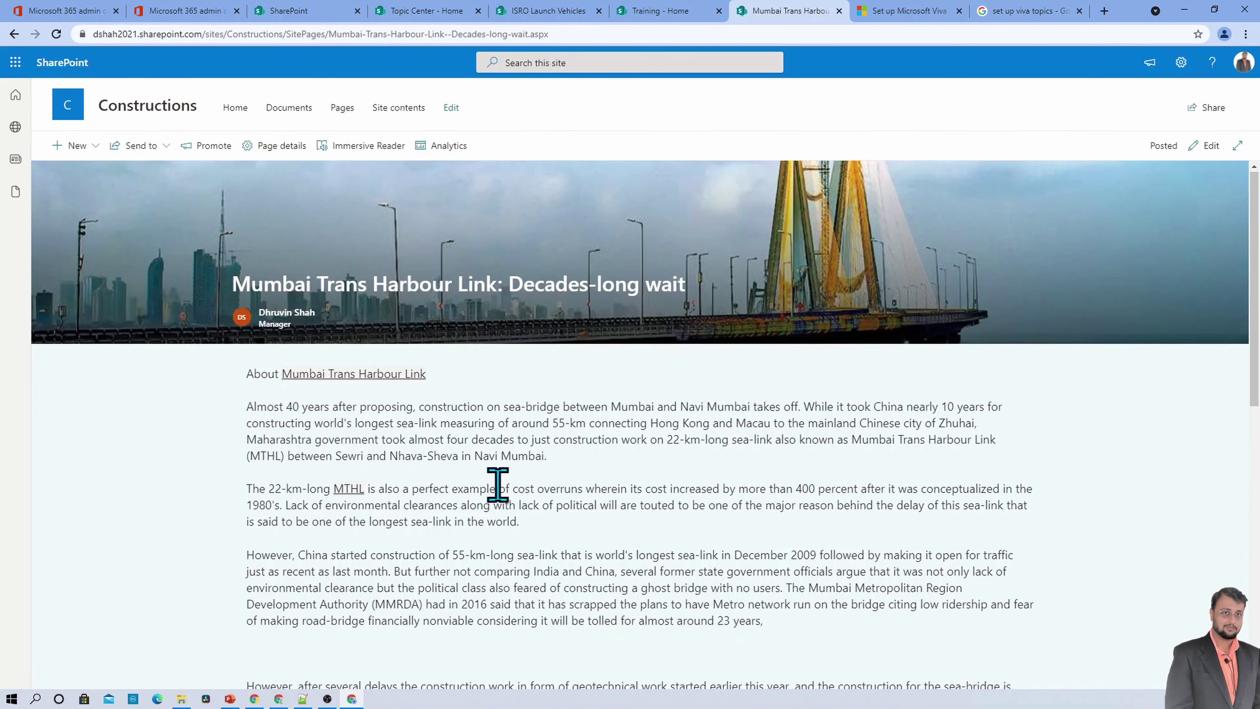
pyautogui.scroll(-4, 498, 485)
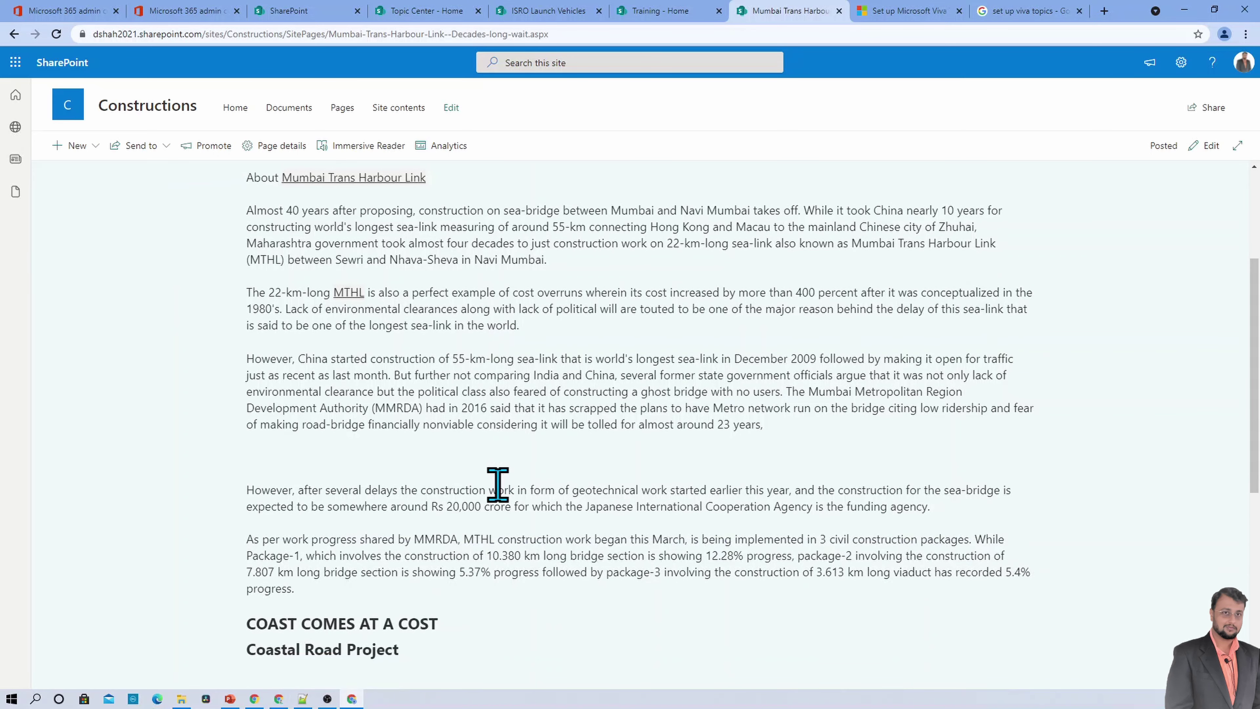
pyautogui.scroll(-3, 498, 485)
pyautogui.scroll(7, 495, 484)
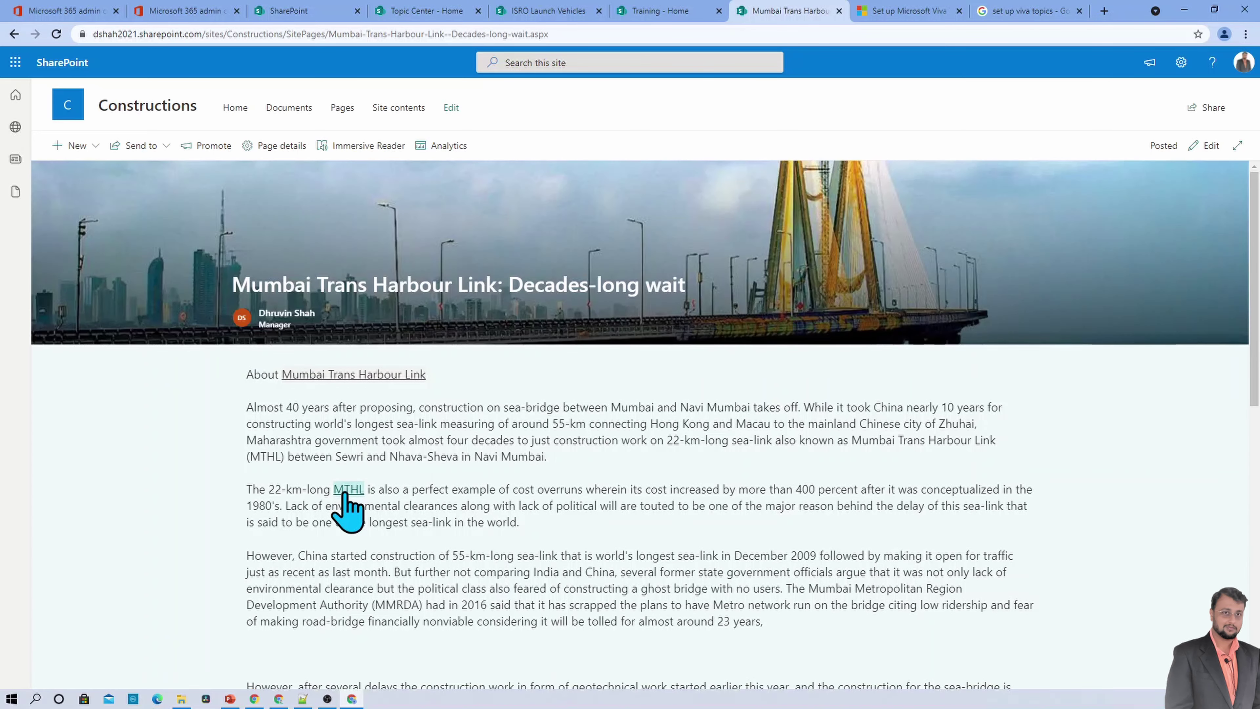
# View the MTHL topic's details from the post and review its pinned people, suggested files and pages, and pinned sites.
pyautogui.moveTo(347, 491)
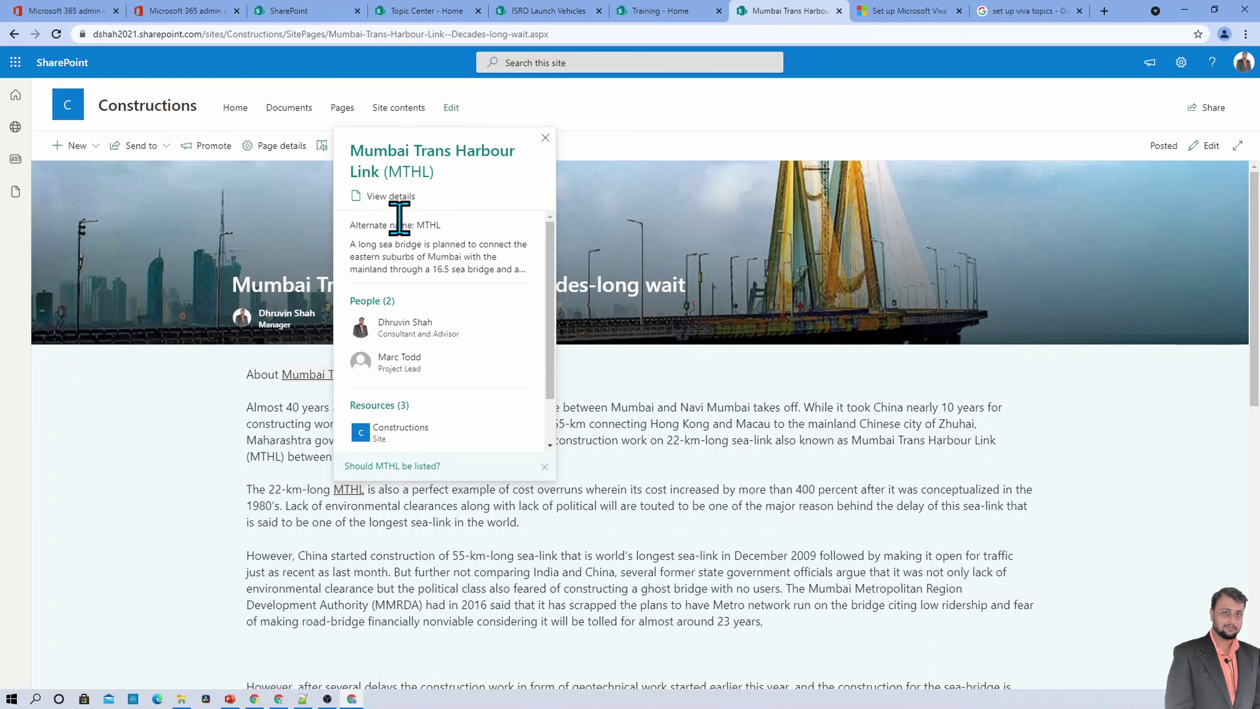
pyautogui.click(392, 197)
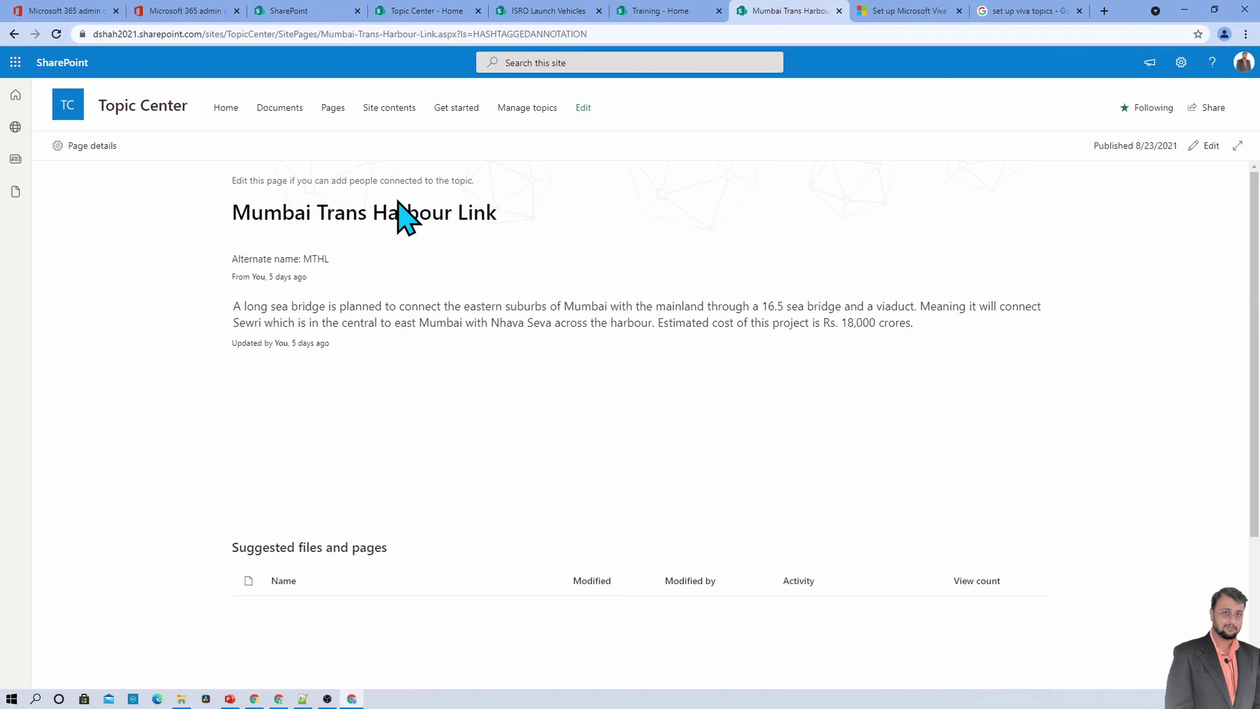
pyautogui.scroll(-1, 442, 357)
pyautogui.scroll(1, 442, 358)
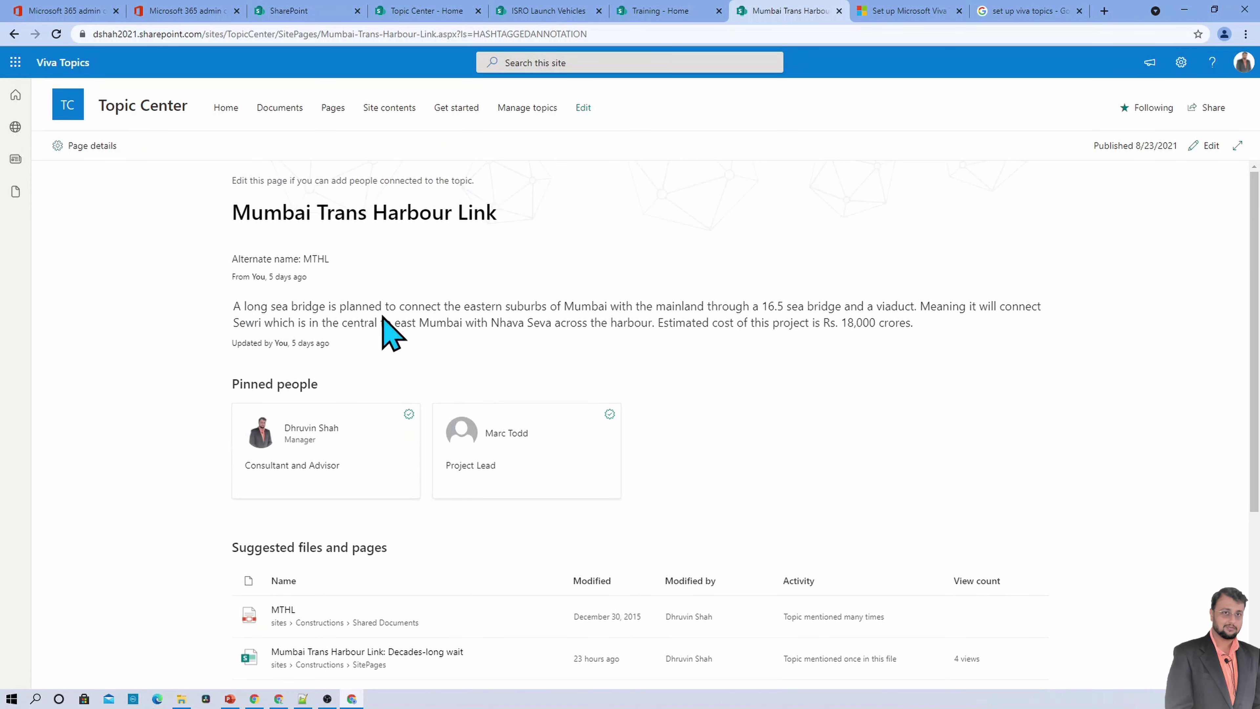
pyautogui.scroll(-4, 298, 451)
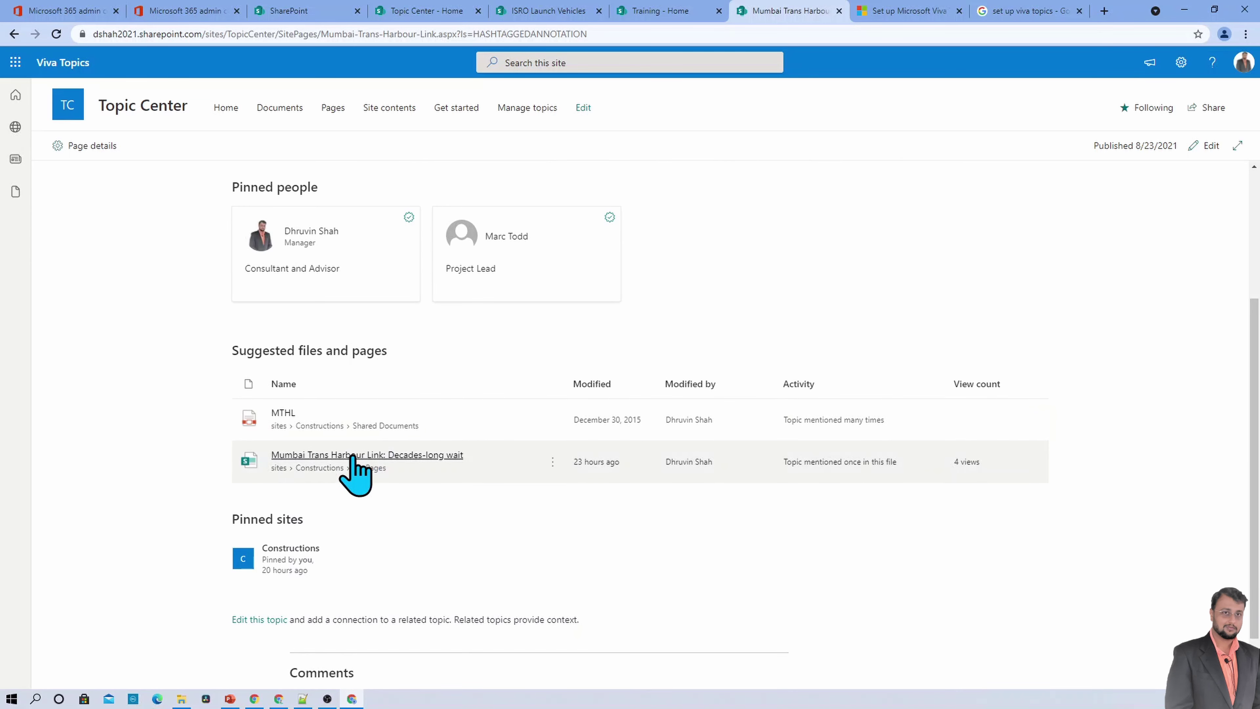
pyautogui.scroll(-1, 354, 470)
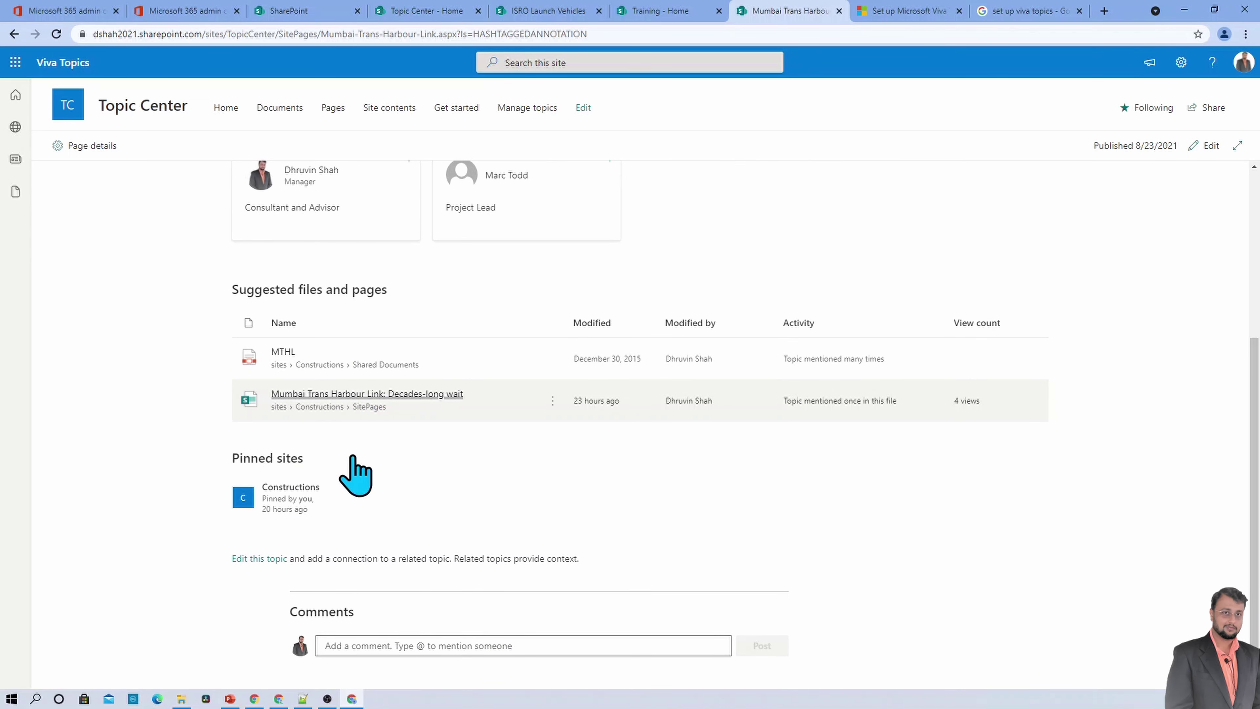
pyautogui.moveTo(316, 501)
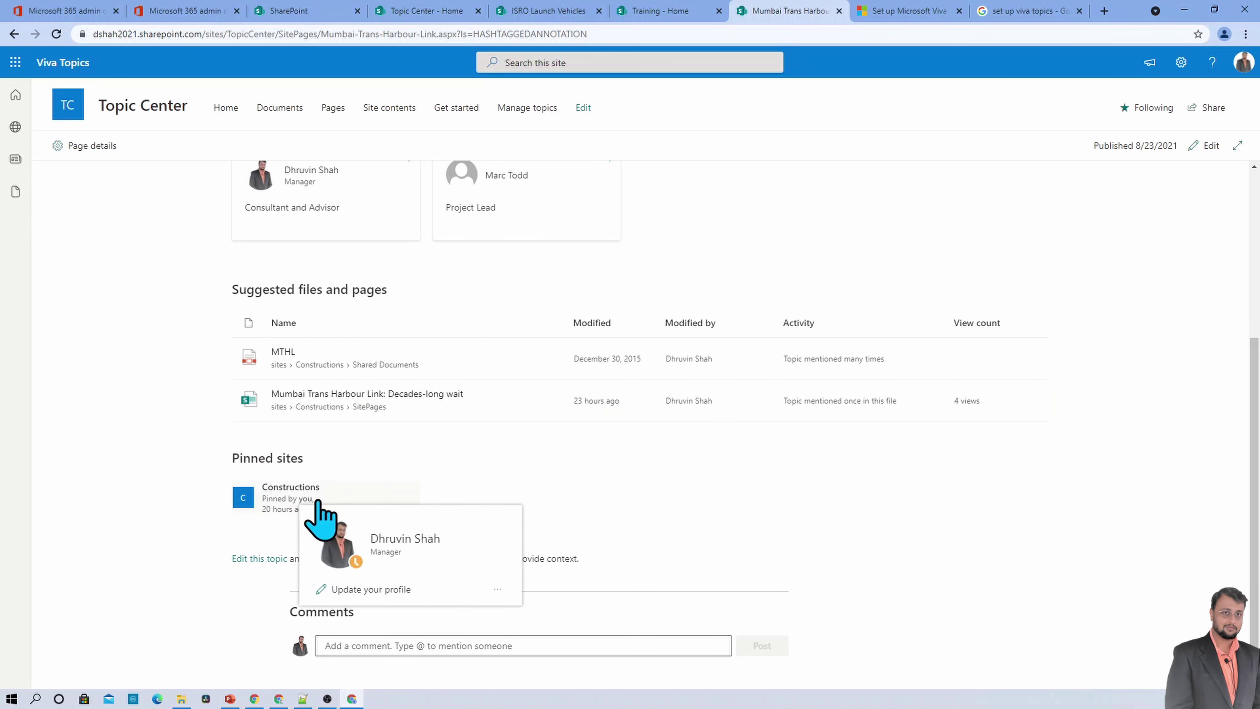
pyautogui.scroll(4, 876, 466)
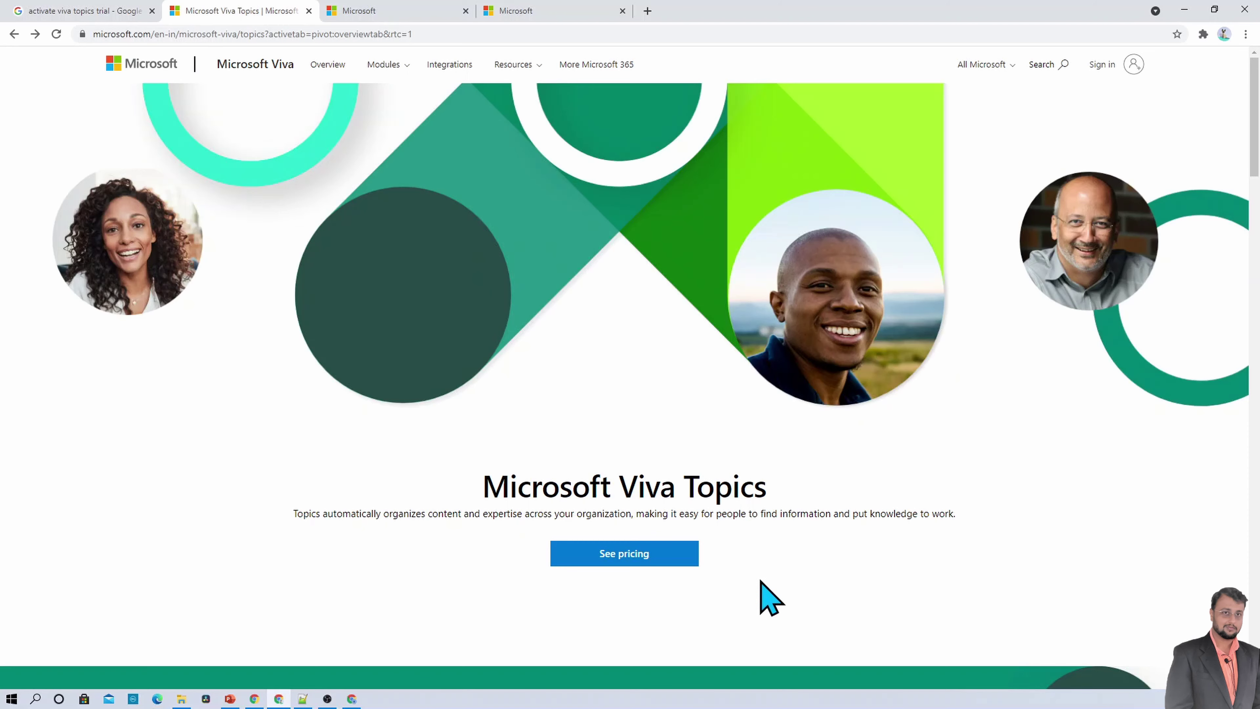
# Open the Microsoft Viva Topics pricing page and start the free trial sign-up.
pyautogui.click(670, 557)
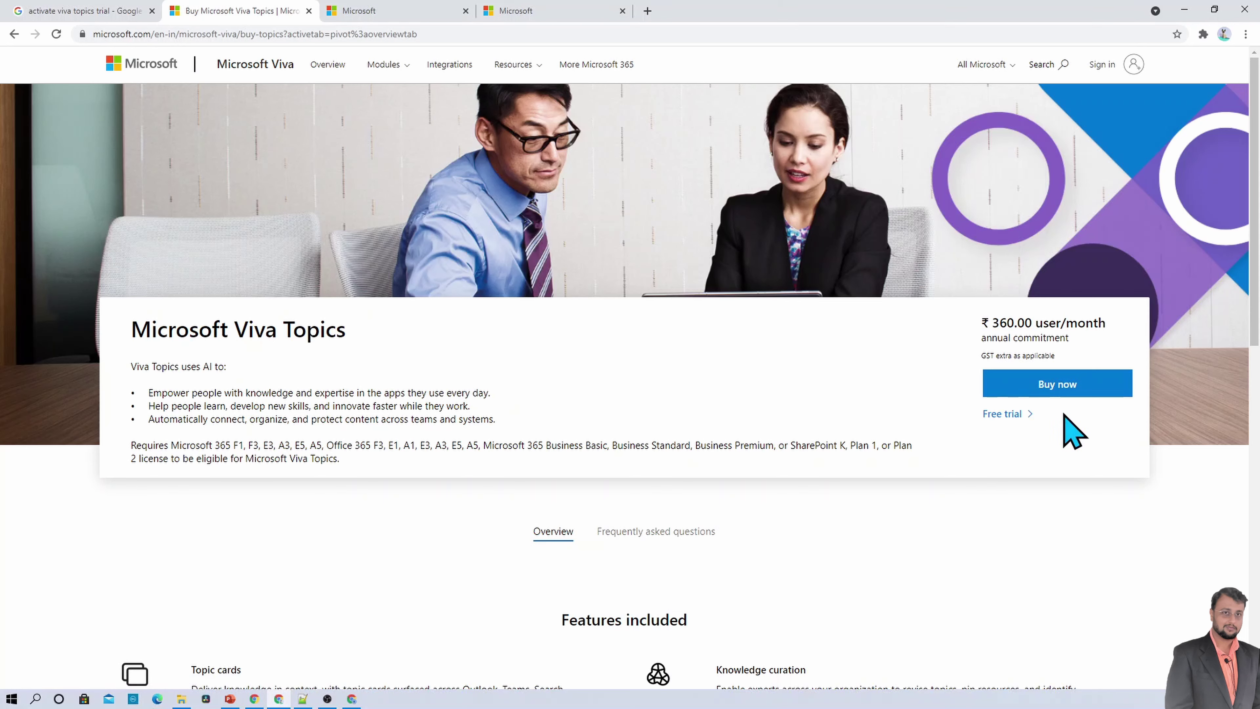
pyautogui.click(1002, 414)
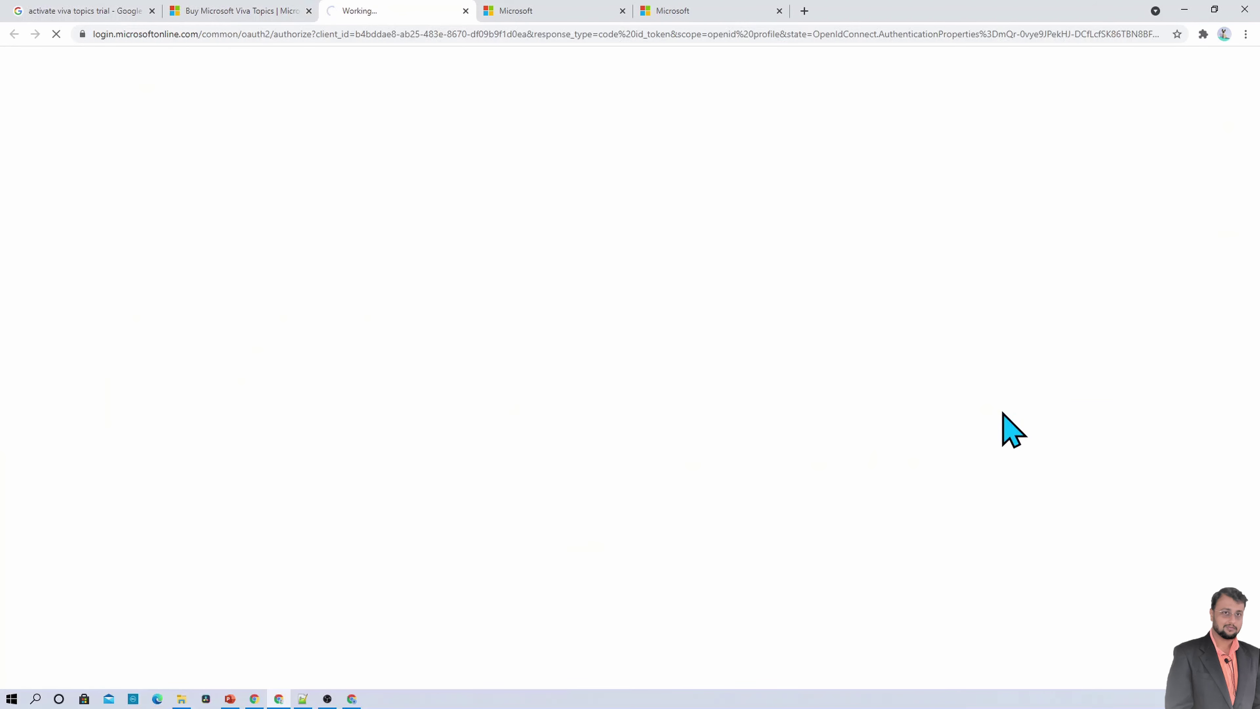
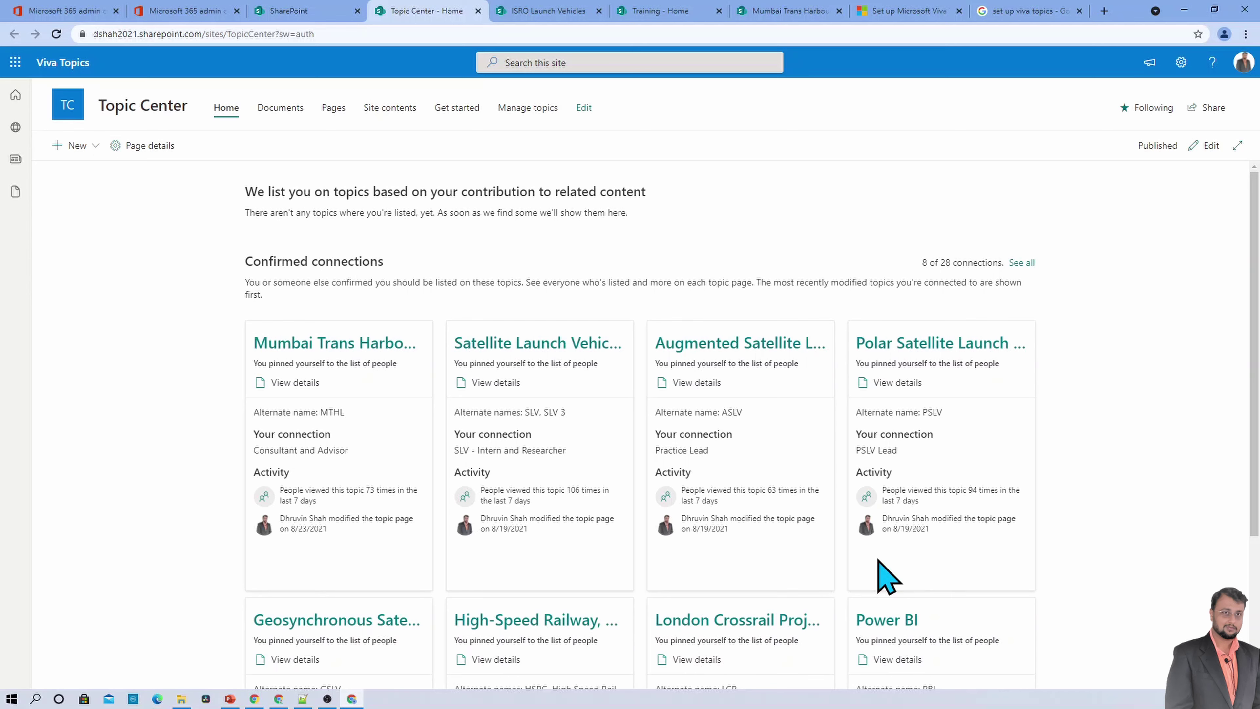
# Switch to the Microsoft 365 admin center and open the Connect people to knowledge page from the setup's Files and content section.
pyautogui.click(173, 11)
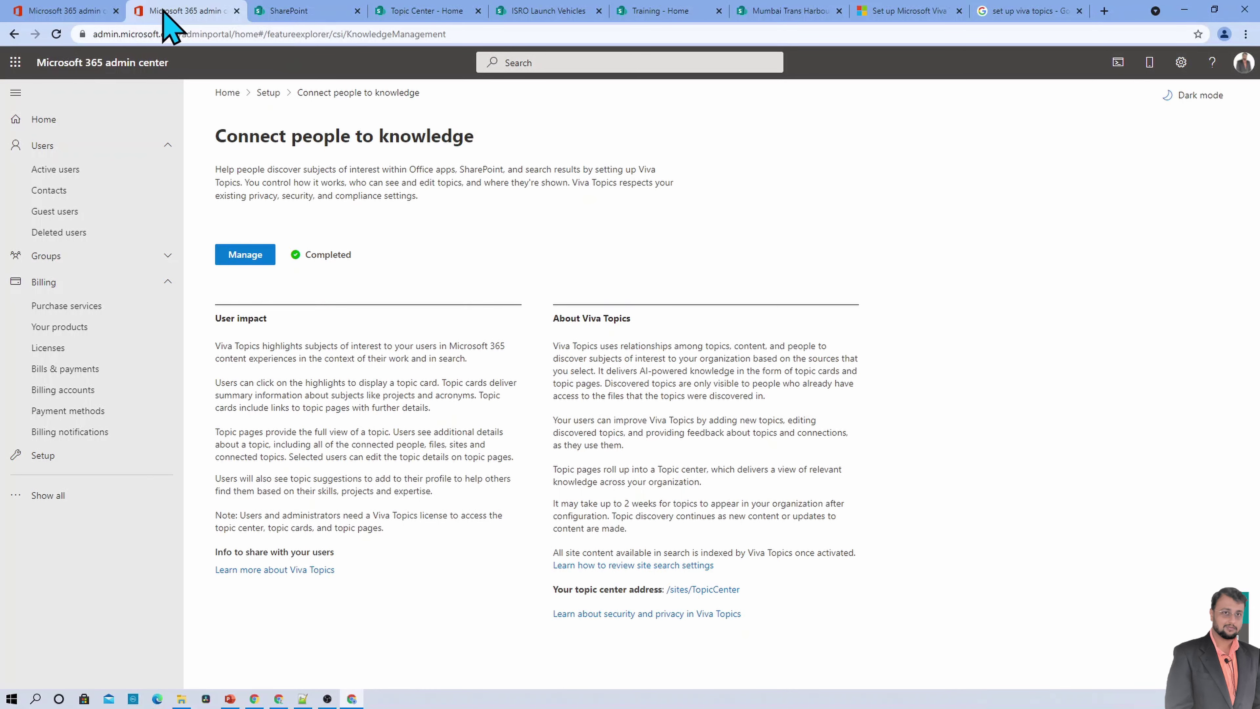
pyautogui.click(81, 464)
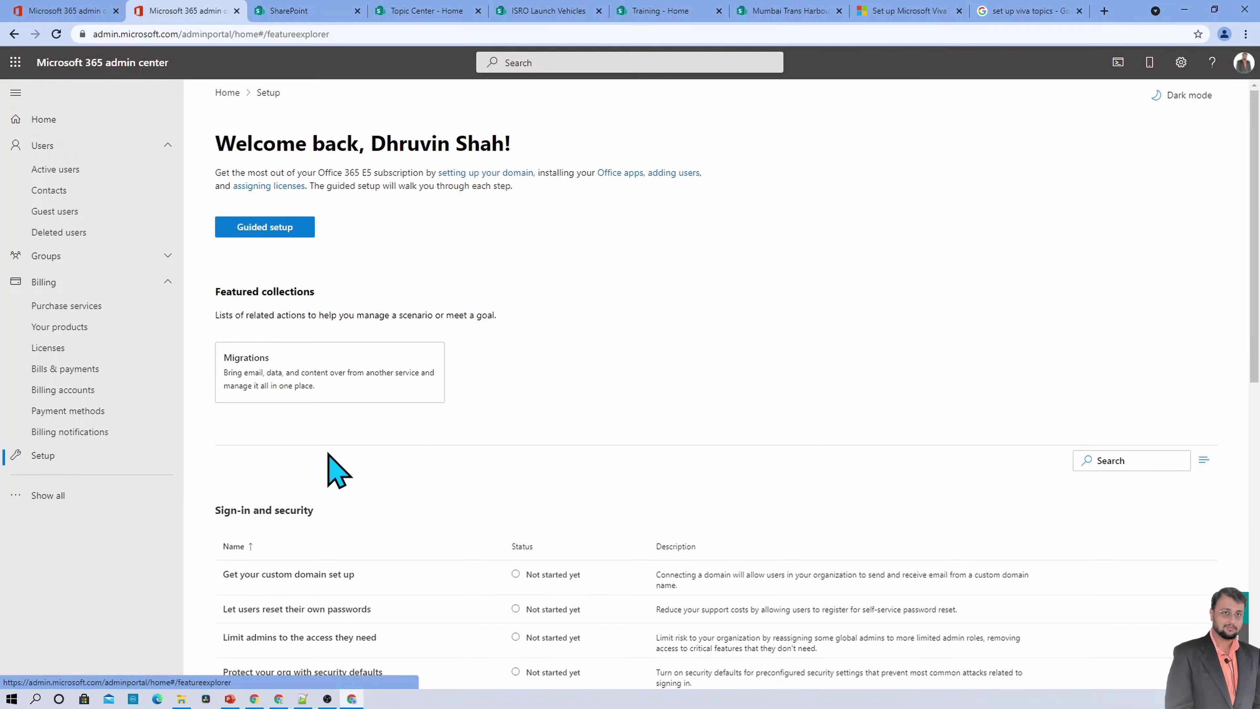
pyautogui.scroll(-8, 329, 462)
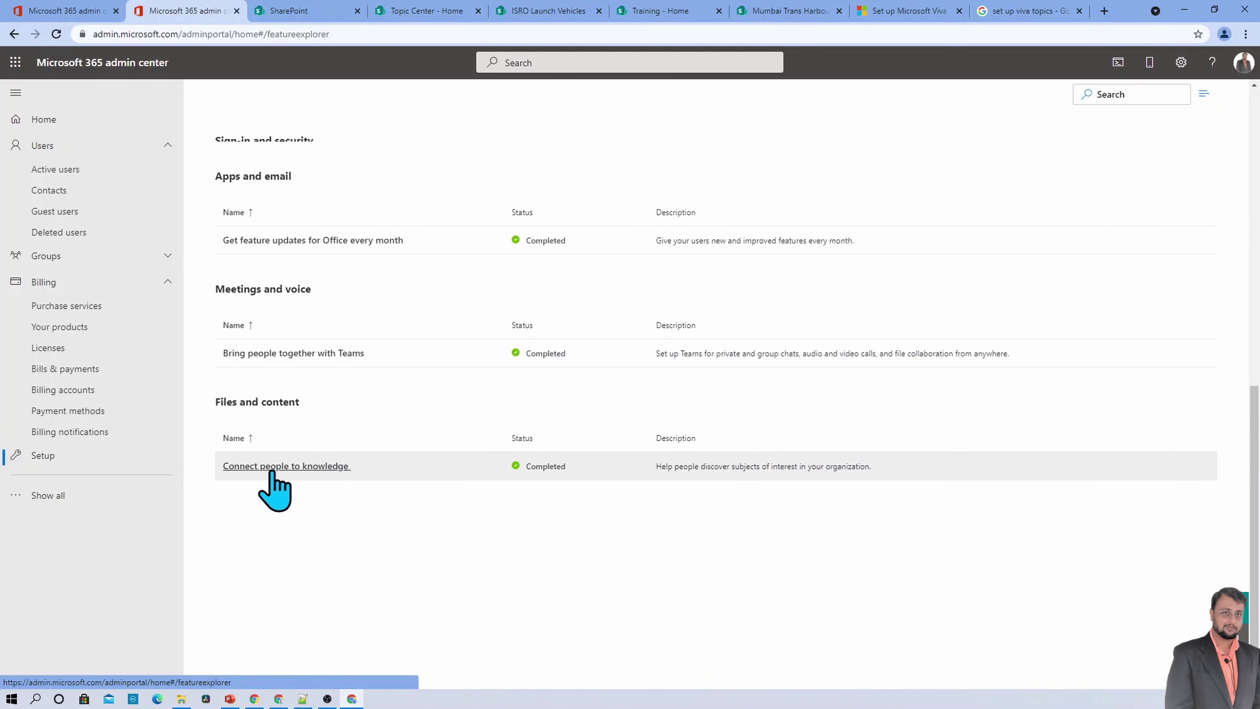
pyautogui.click(339, 486)
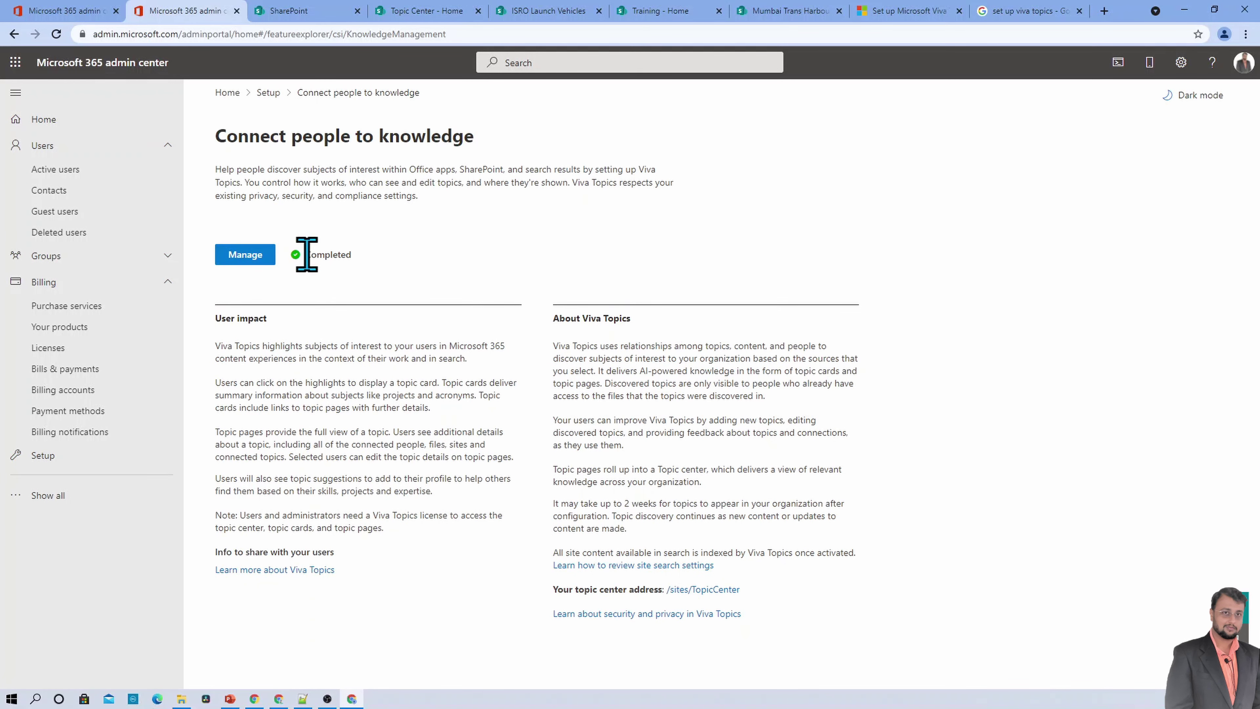
# Open the Set up Topics documentation article and skim its video demonstration up to the topic discovery settings in full screen.
pyautogui.click(894, 10)
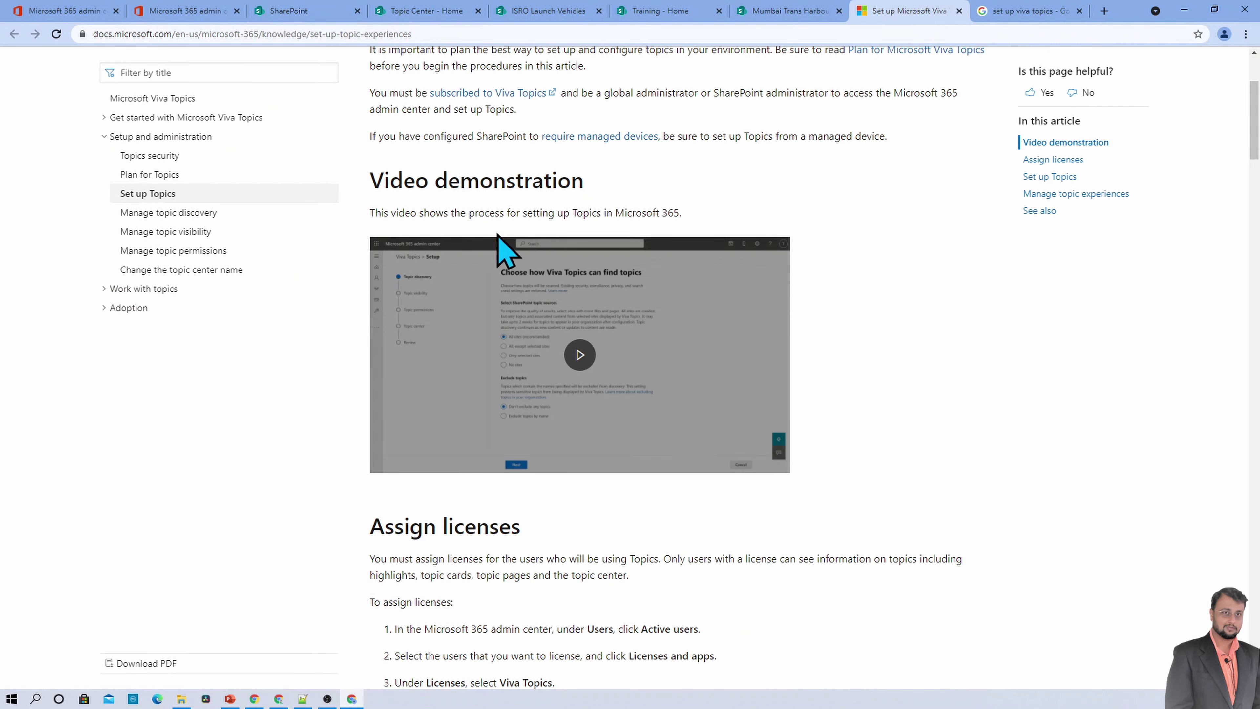
pyautogui.click(323, 73)
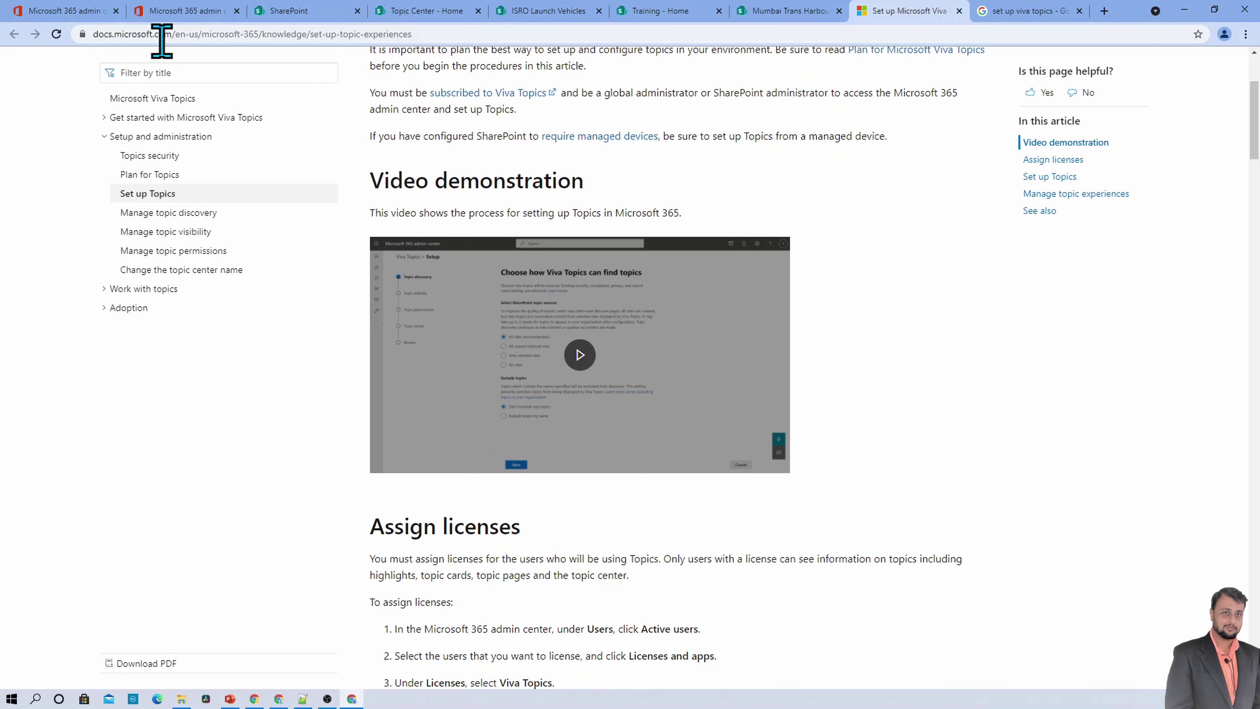
pyautogui.click(152, 34)
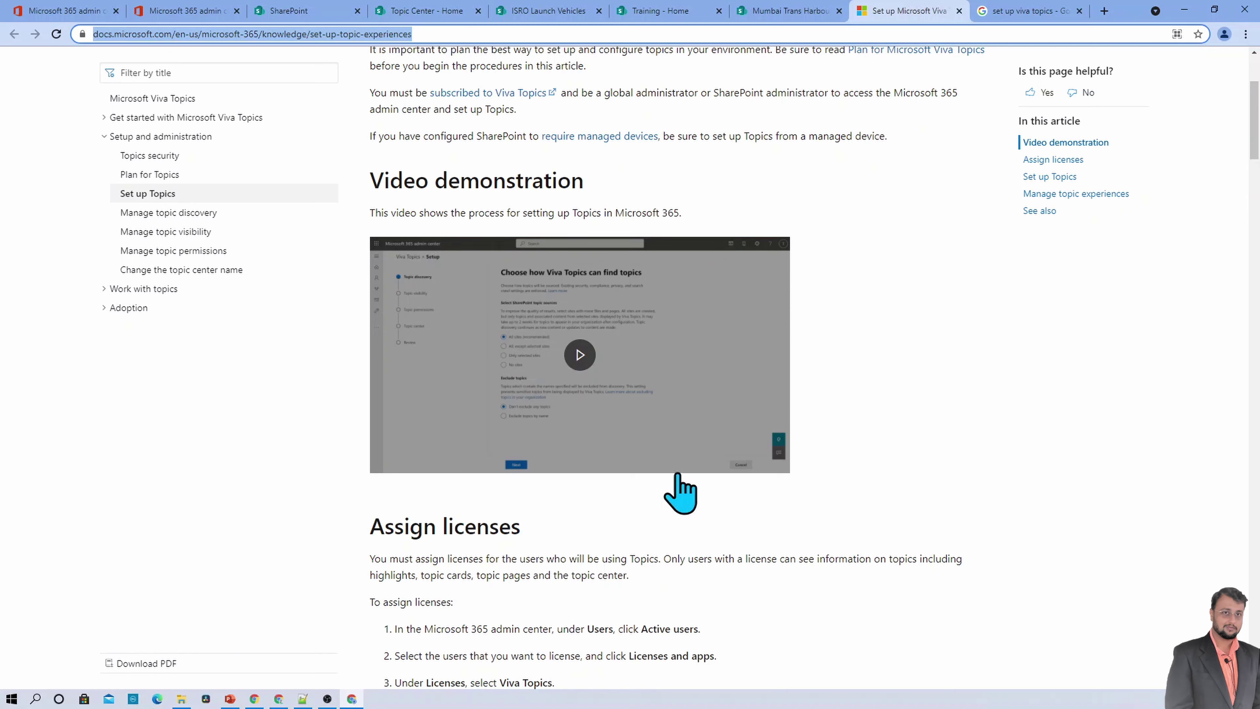
pyautogui.click(573, 357)
pyautogui.moveTo(501, 449)
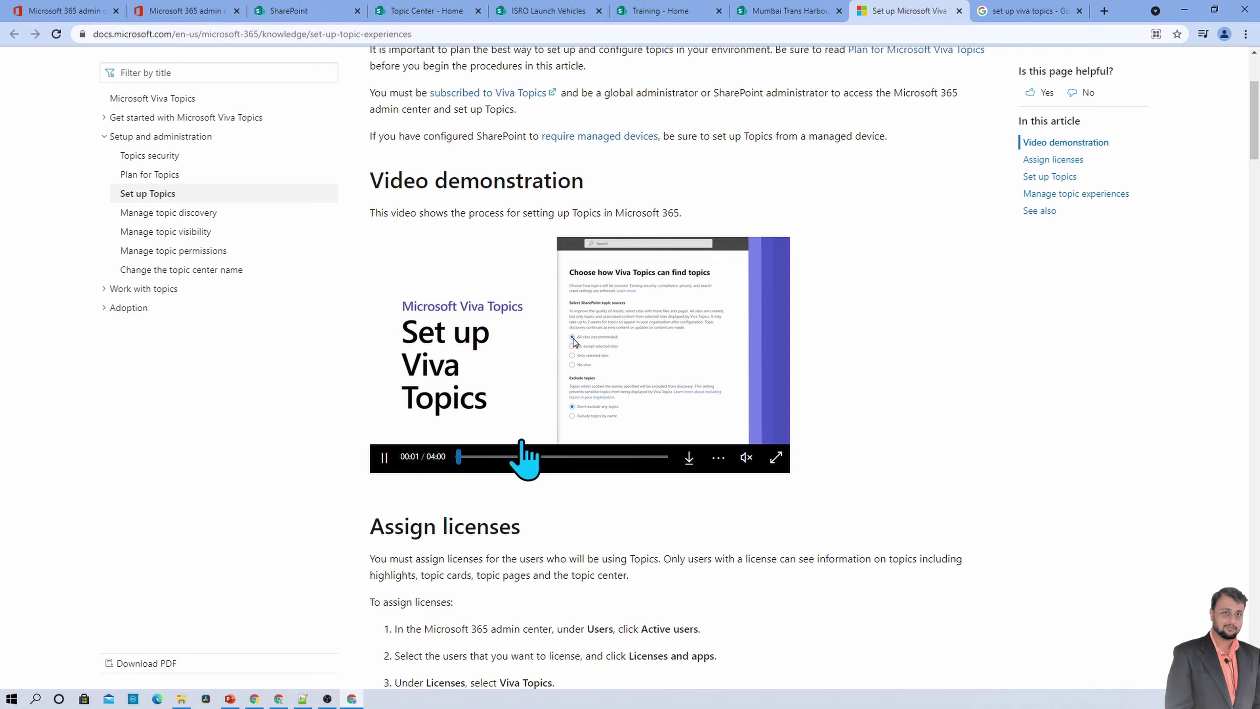
pyautogui.click(474, 457)
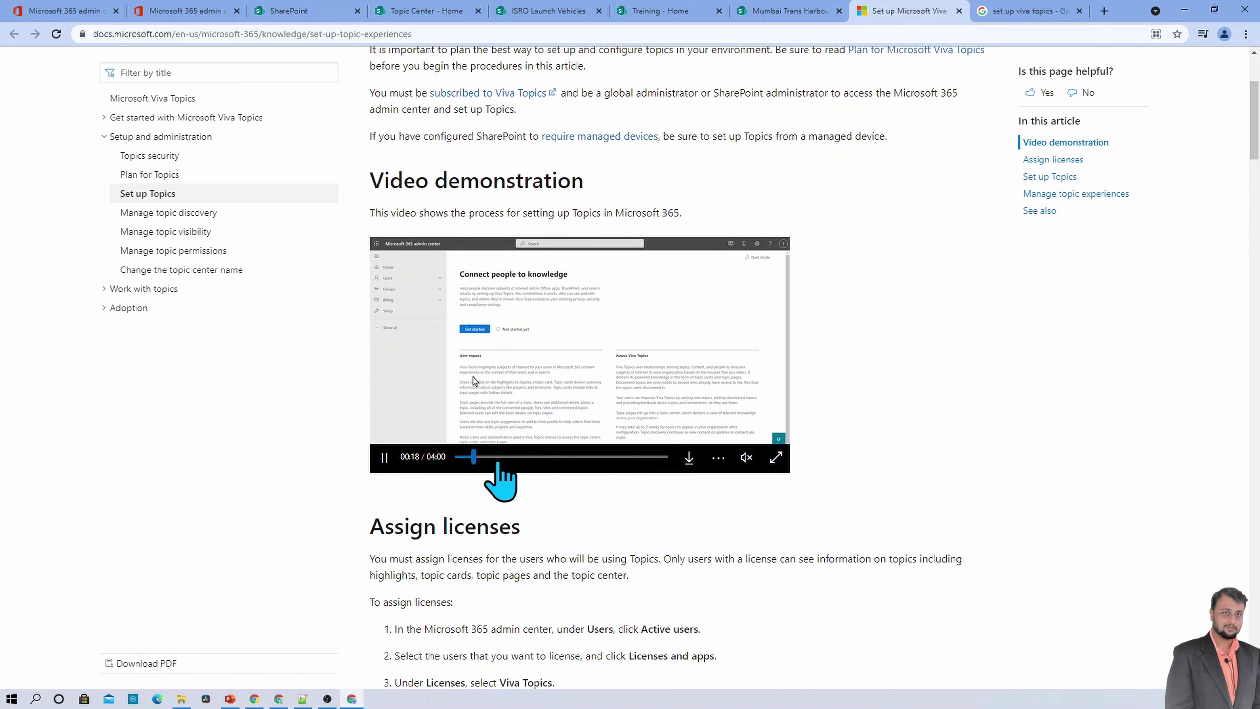
pyautogui.click(499, 457)
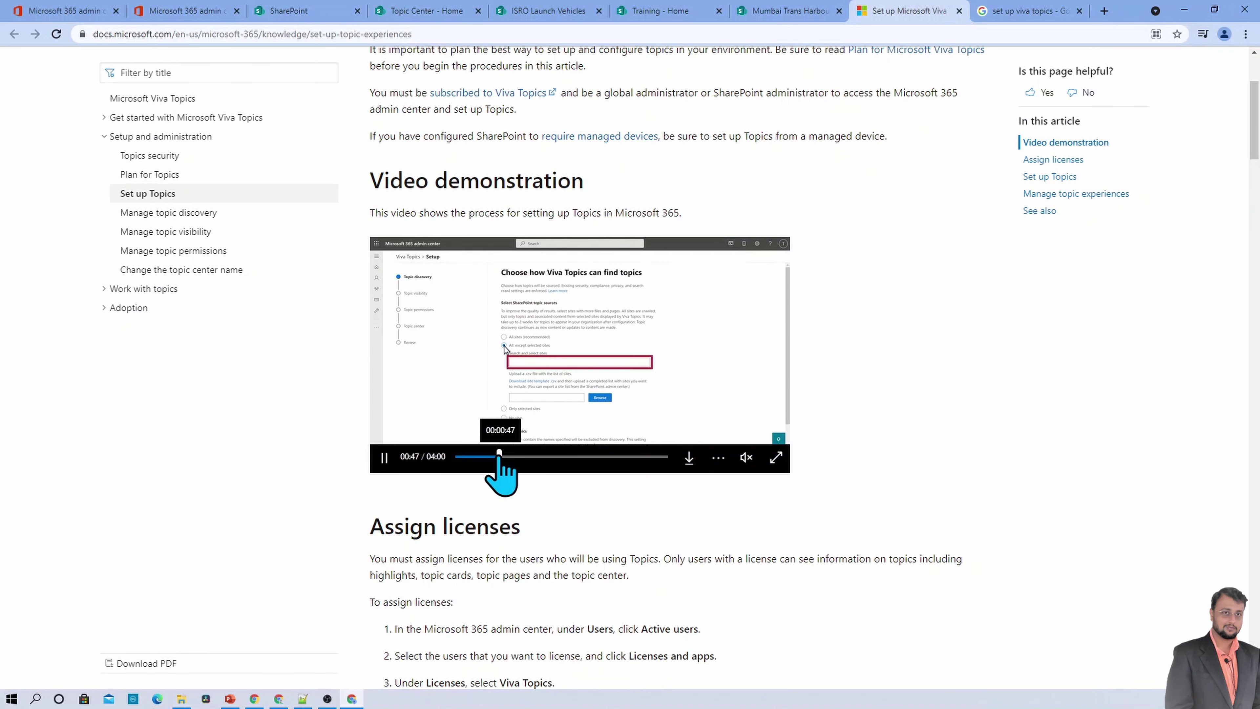
pyautogui.click(775, 458)
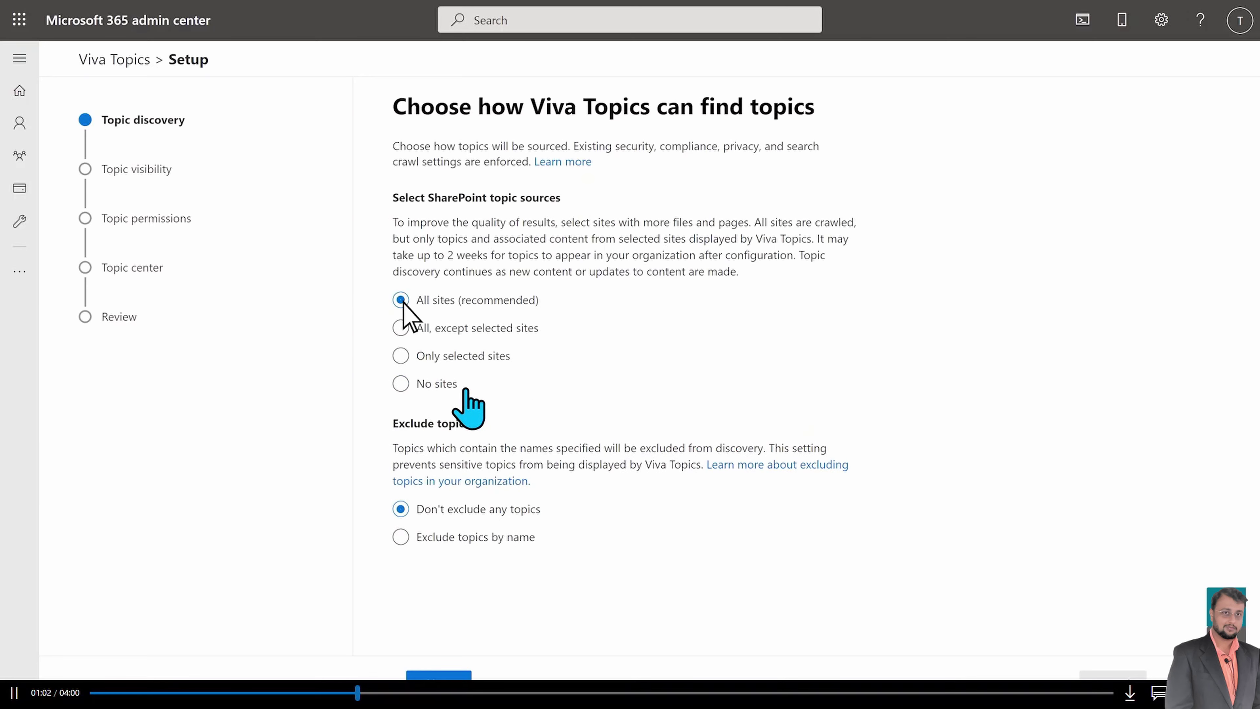
pyautogui.press('Escape')
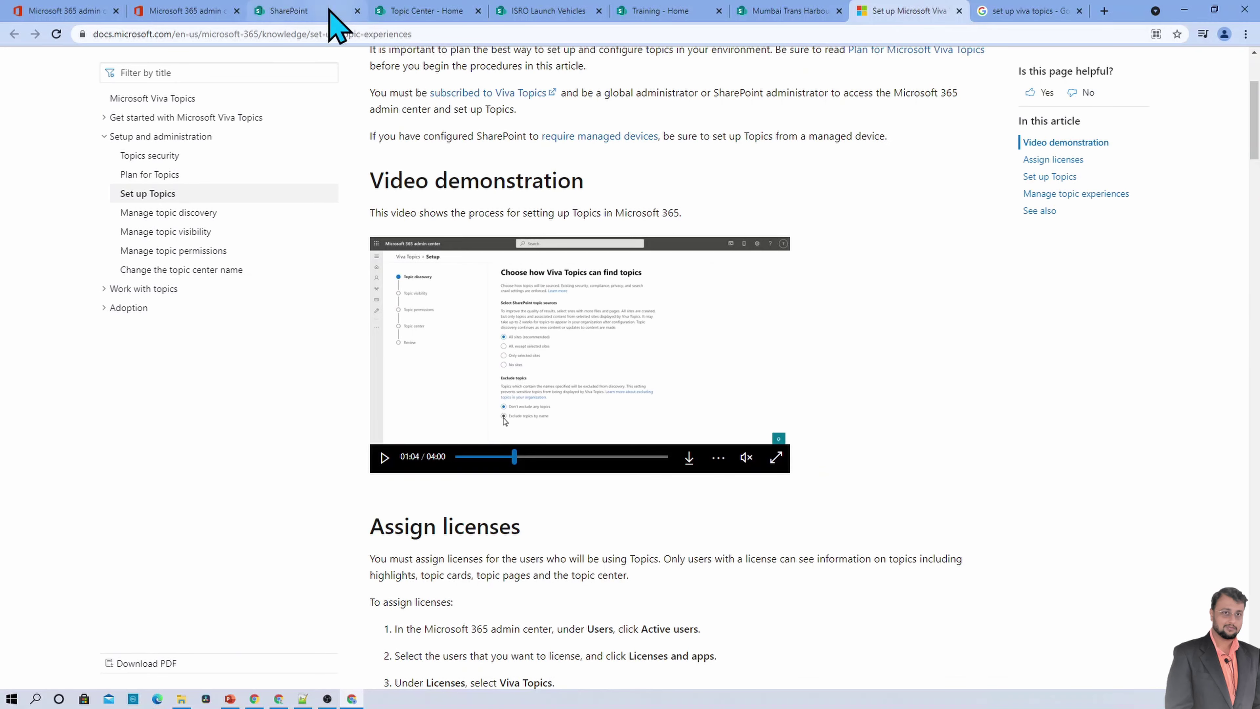
# Manage the Viva Topics settings in the admin center and examine the SharePoint topic source options, including Only selected sites, without saving changes.
pyautogui.click(192, 10)
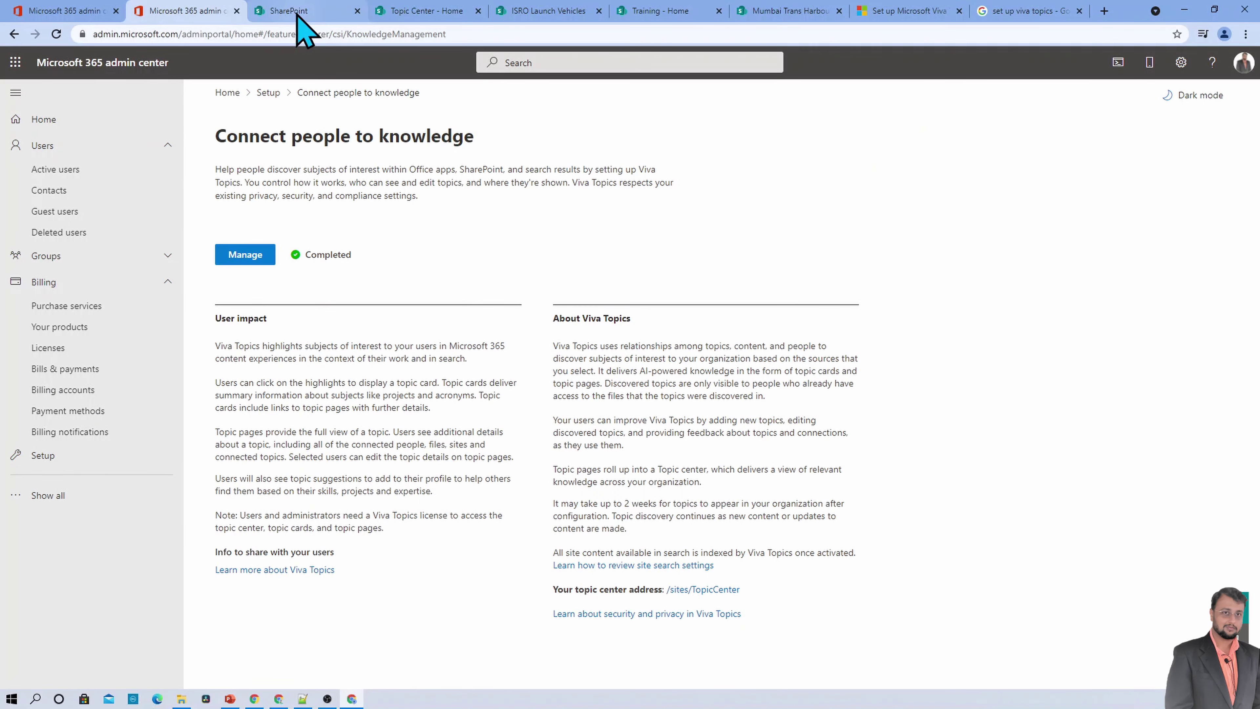
pyautogui.click(262, 256)
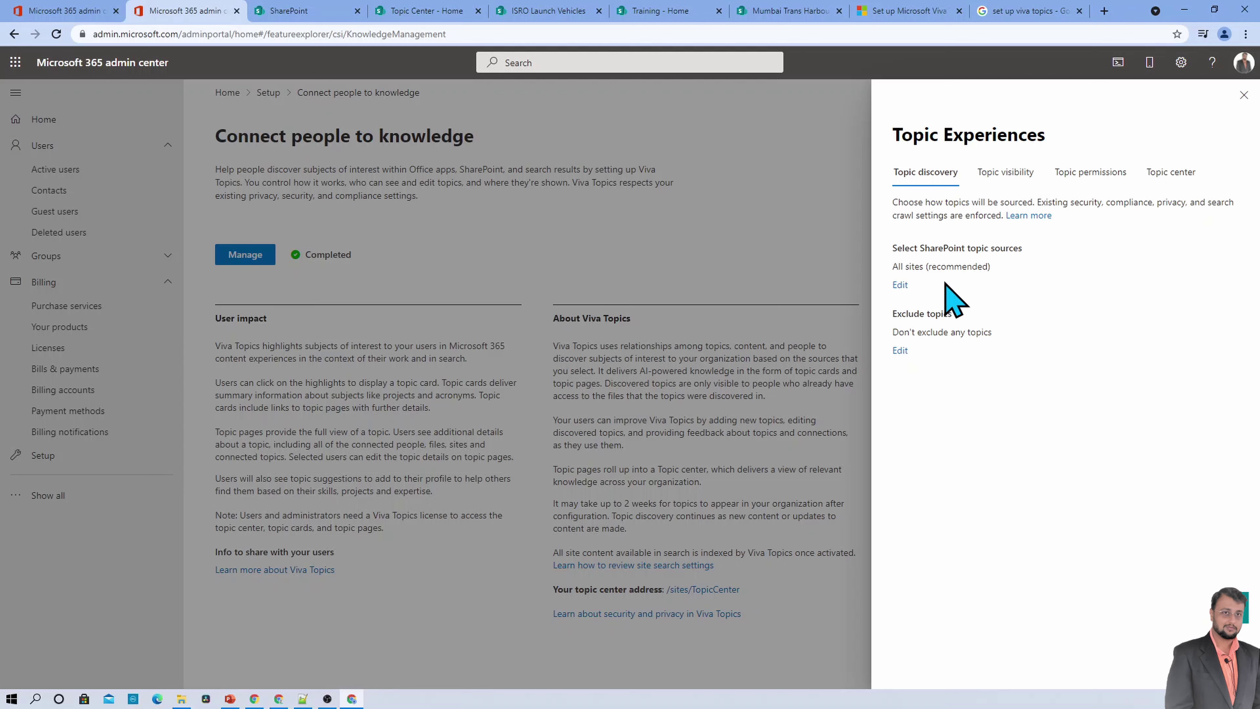
pyautogui.click(900, 284)
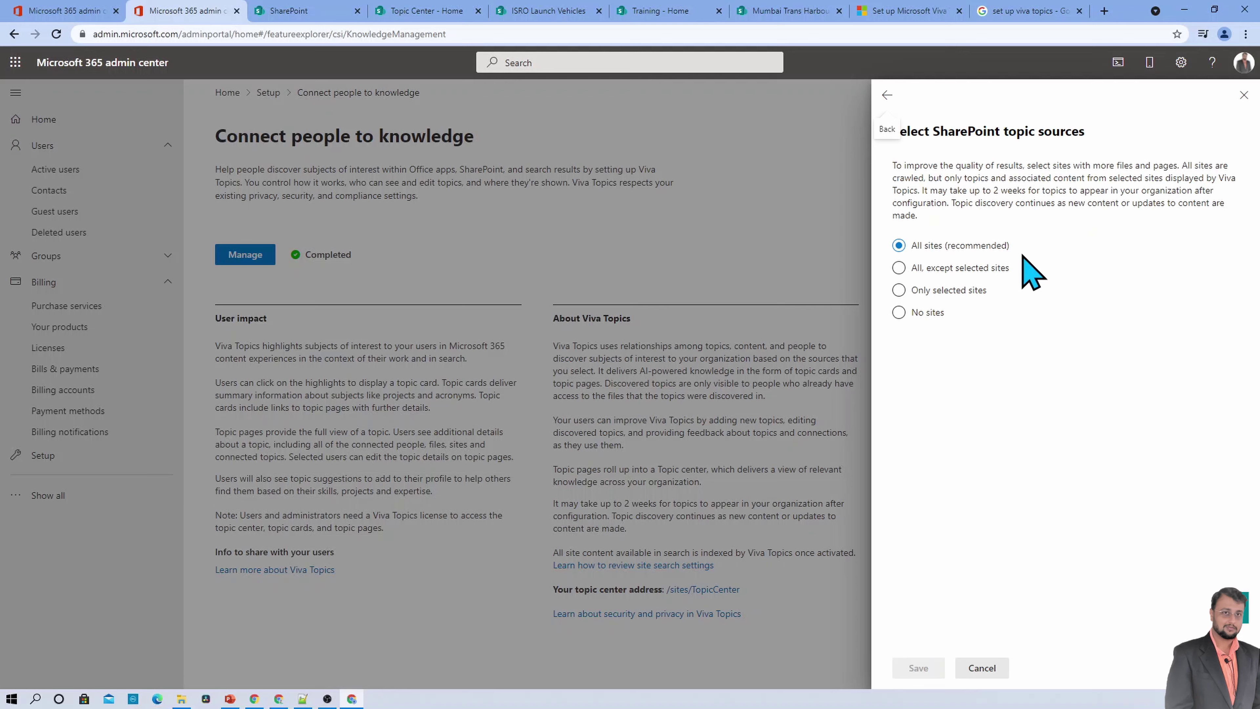
pyautogui.click(969, 291)
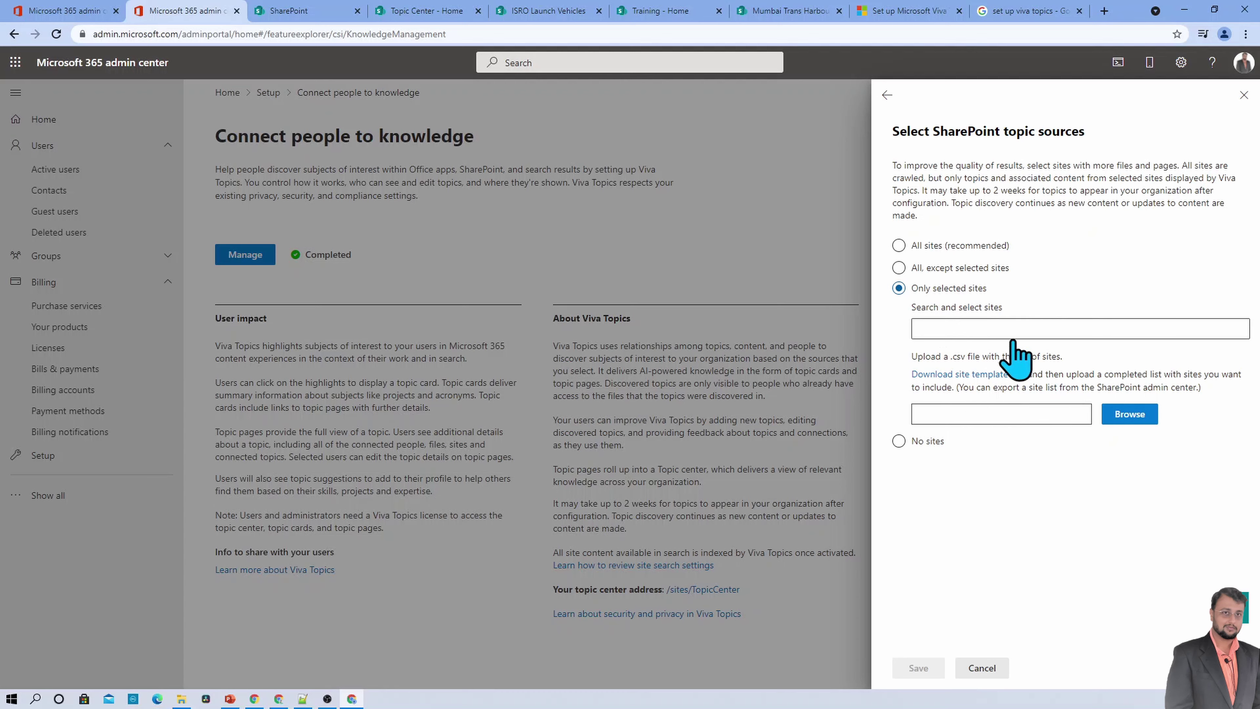
pyautogui.click(948, 250)
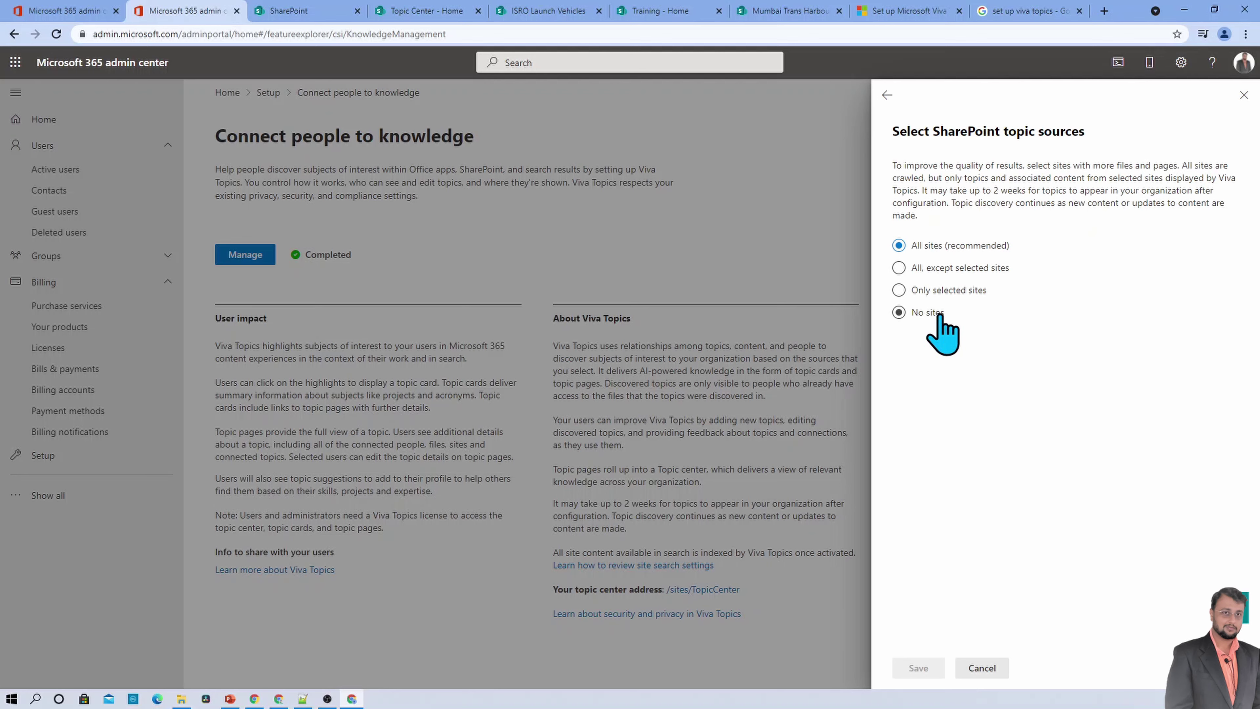
pyautogui.click(887, 95)
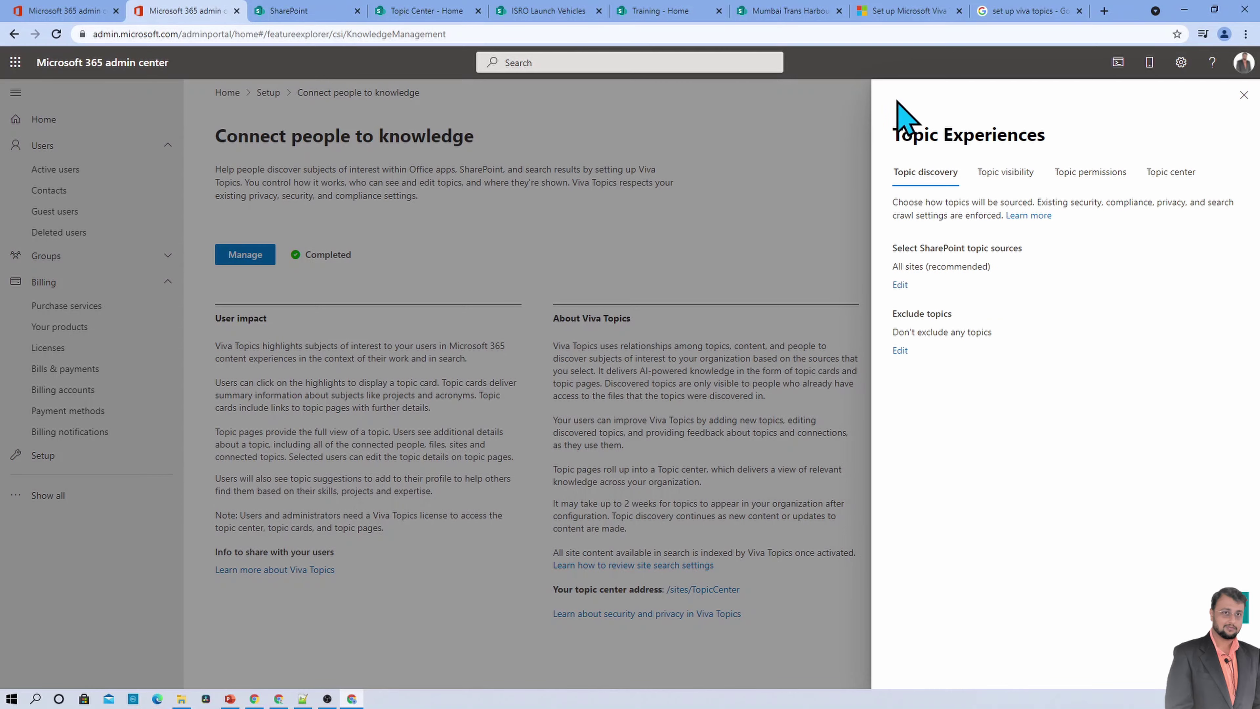
# Review the options for who can see topics and the permissions for creating, editing and managing topics.
pyautogui.click(1006, 174)
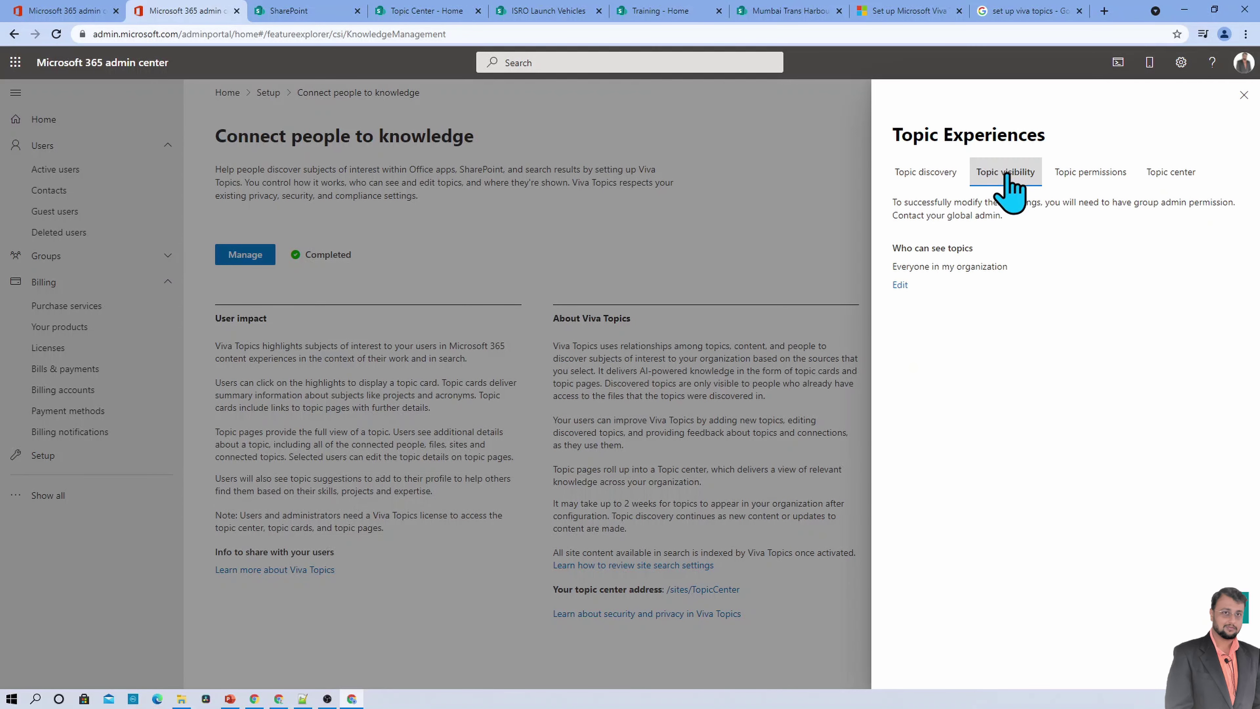
pyautogui.click(902, 286)
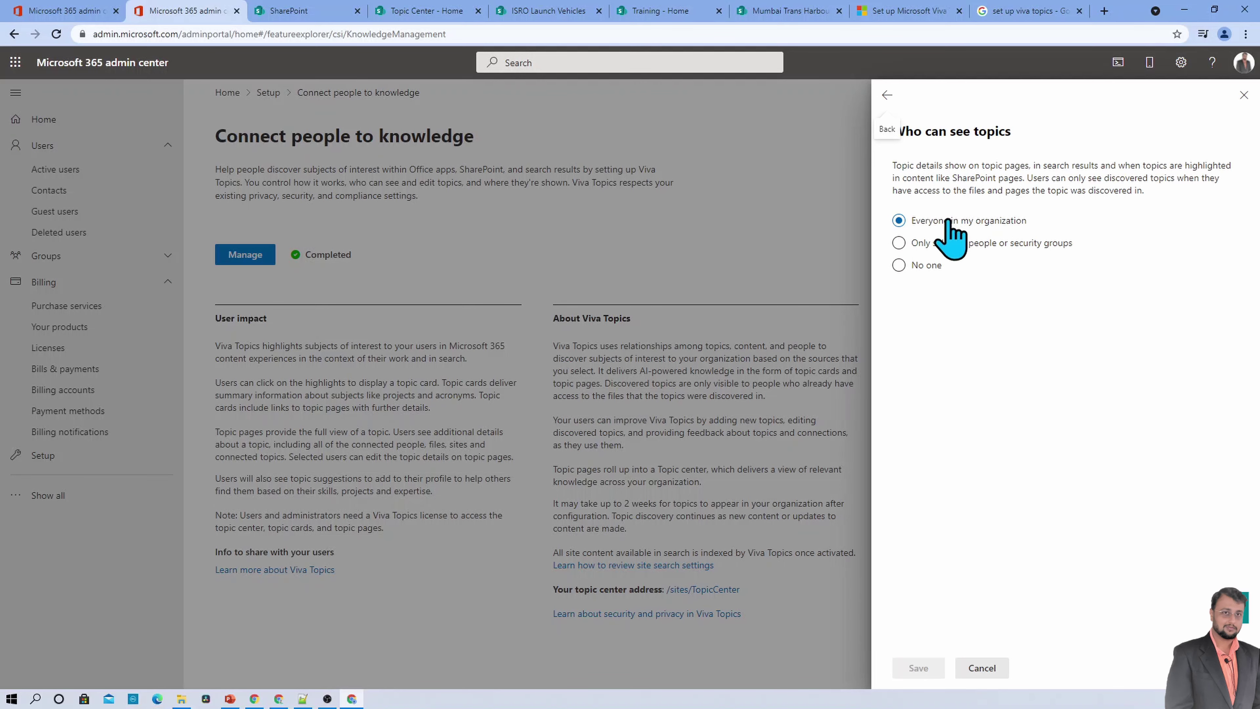
pyautogui.click(887, 95)
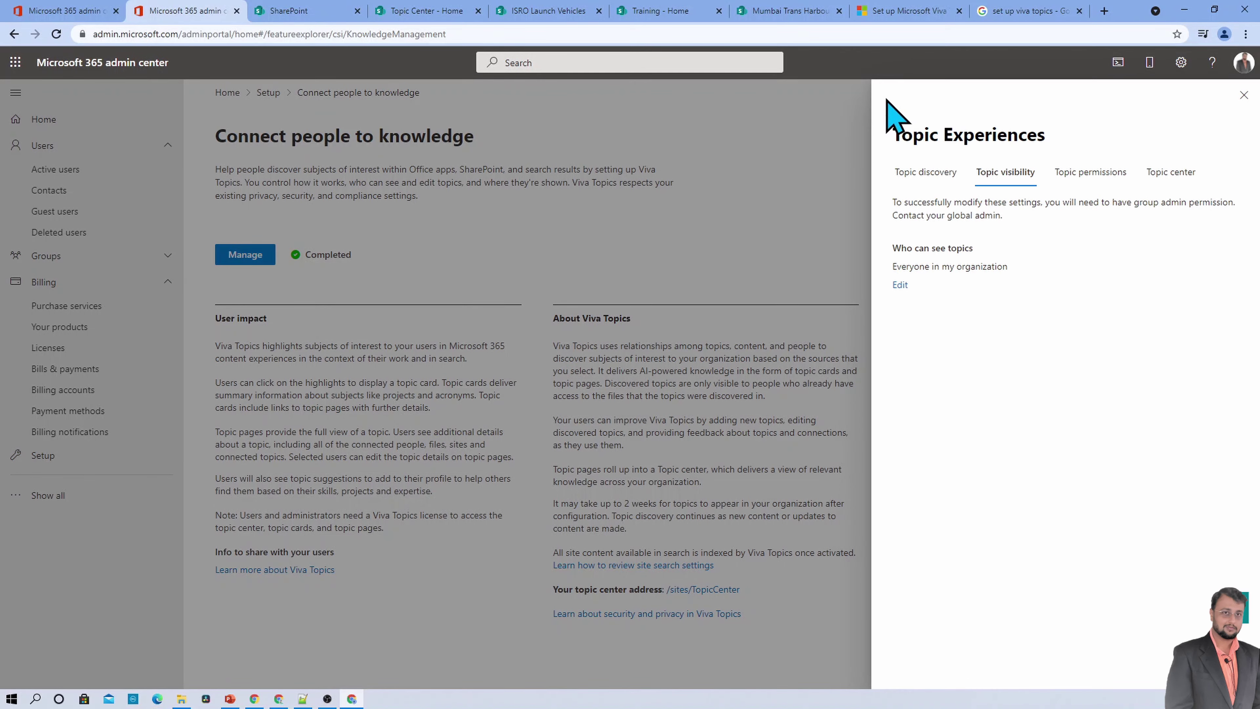
pyautogui.click(1089, 177)
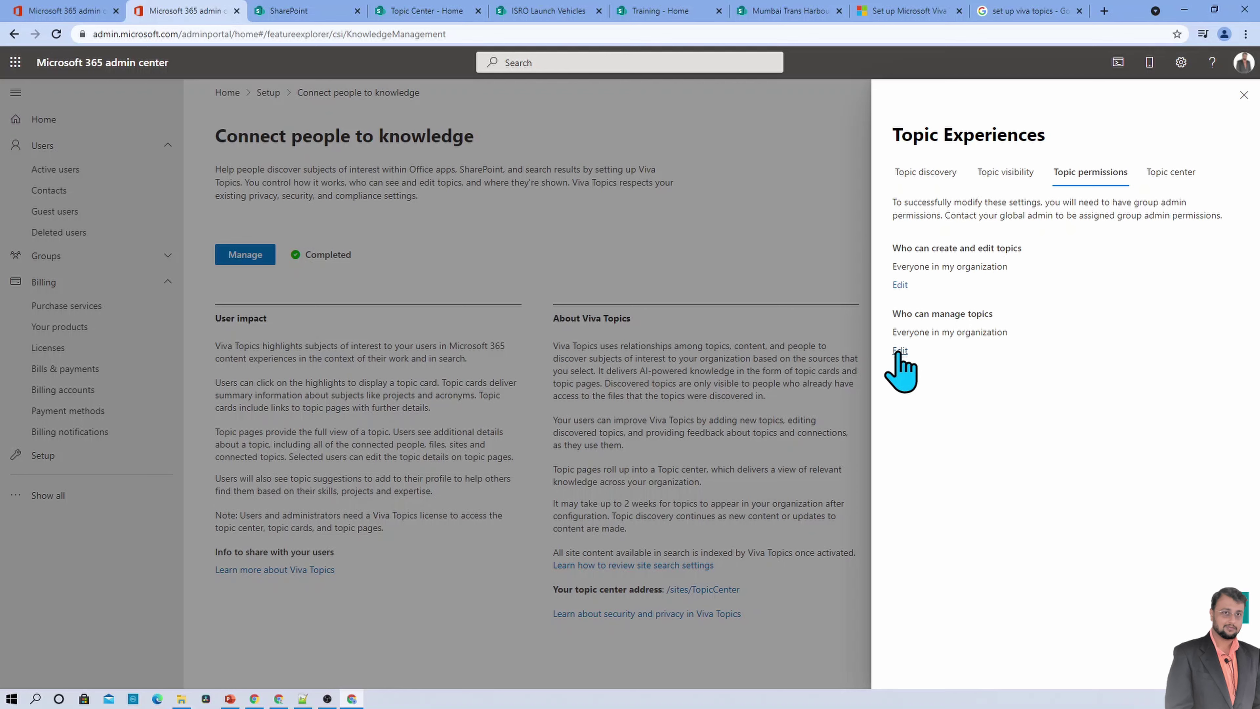
# Review the topic center name setting, then open the TopicCenter site and go to its Manage topics page.
pyautogui.click(1161, 174)
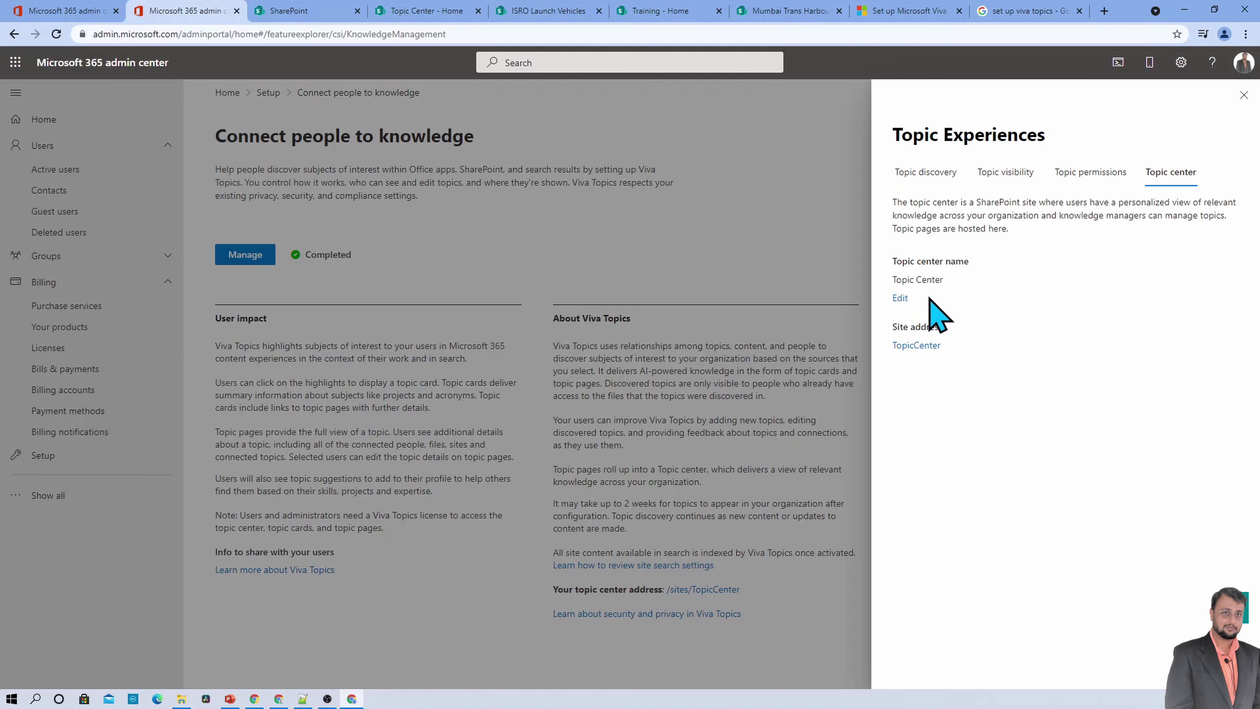
pyautogui.doubleClick(902, 279)
pyautogui.click(901, 279)
pyautogui.click(915, 346)
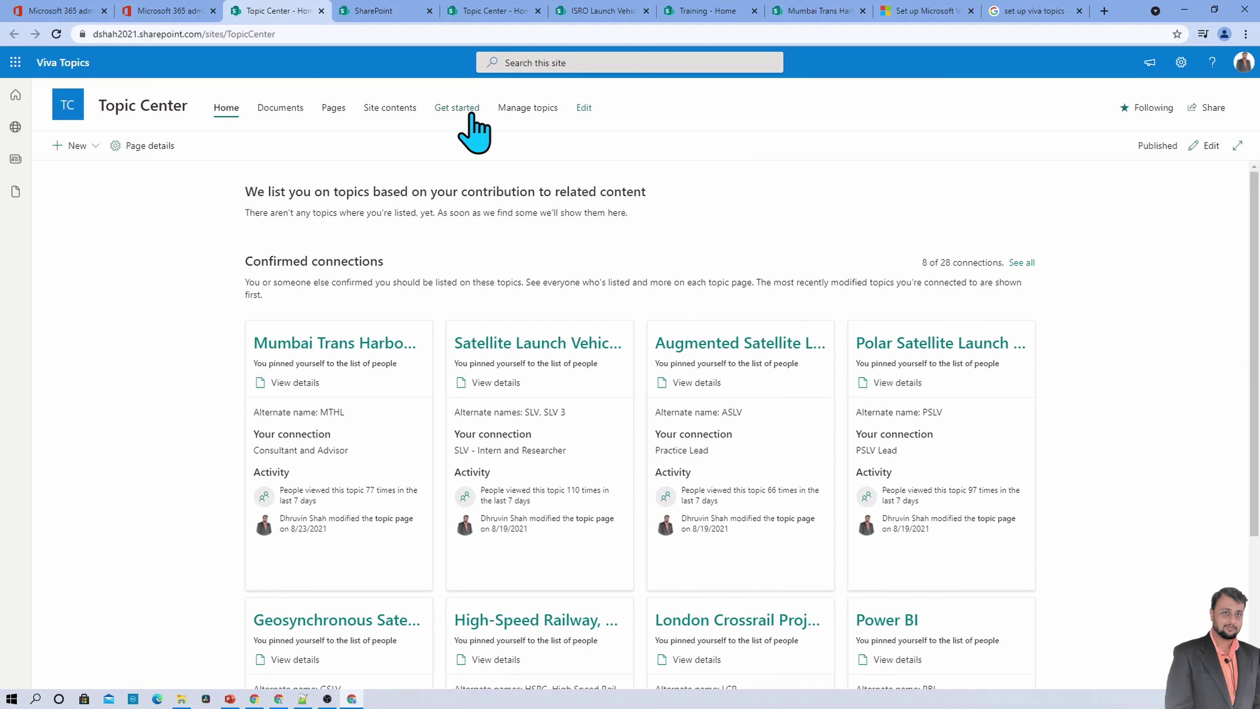
pyautogui.click(527, 114)
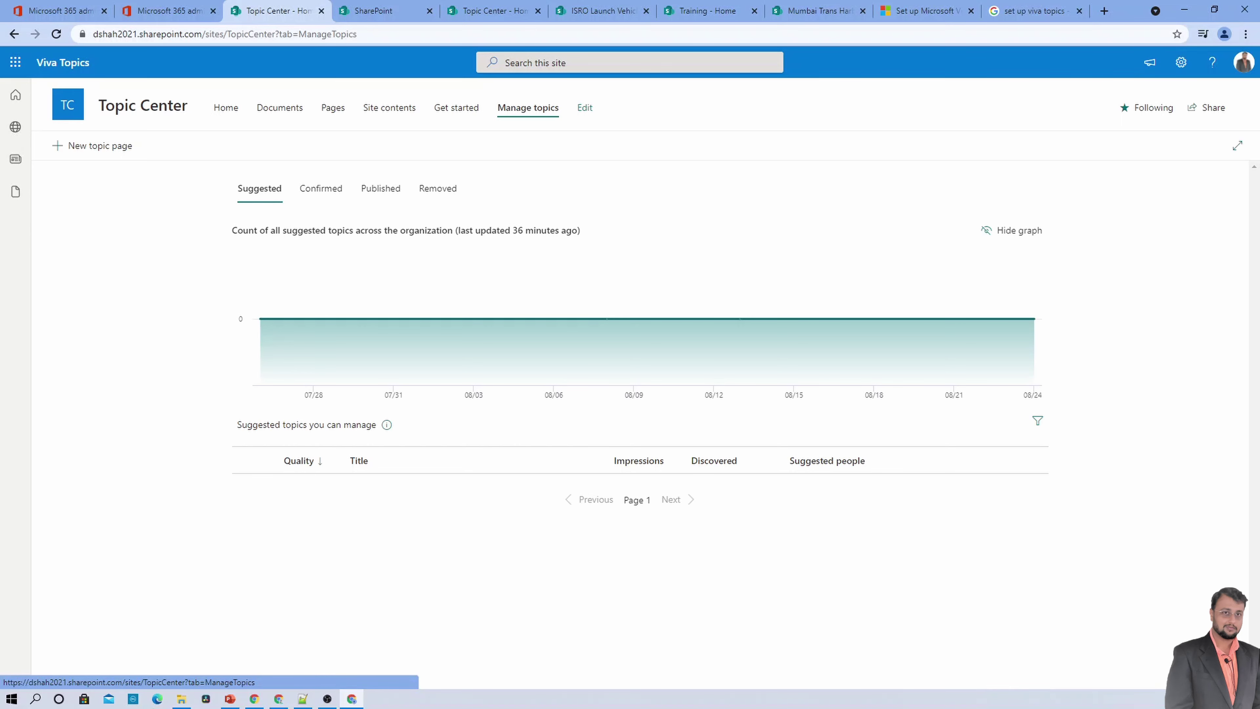
# Switch to the PowerPoint presentation and show the Infopedia suggested topics slide as a slide show.
pyautogui.hotkey('alt', 'Tab')
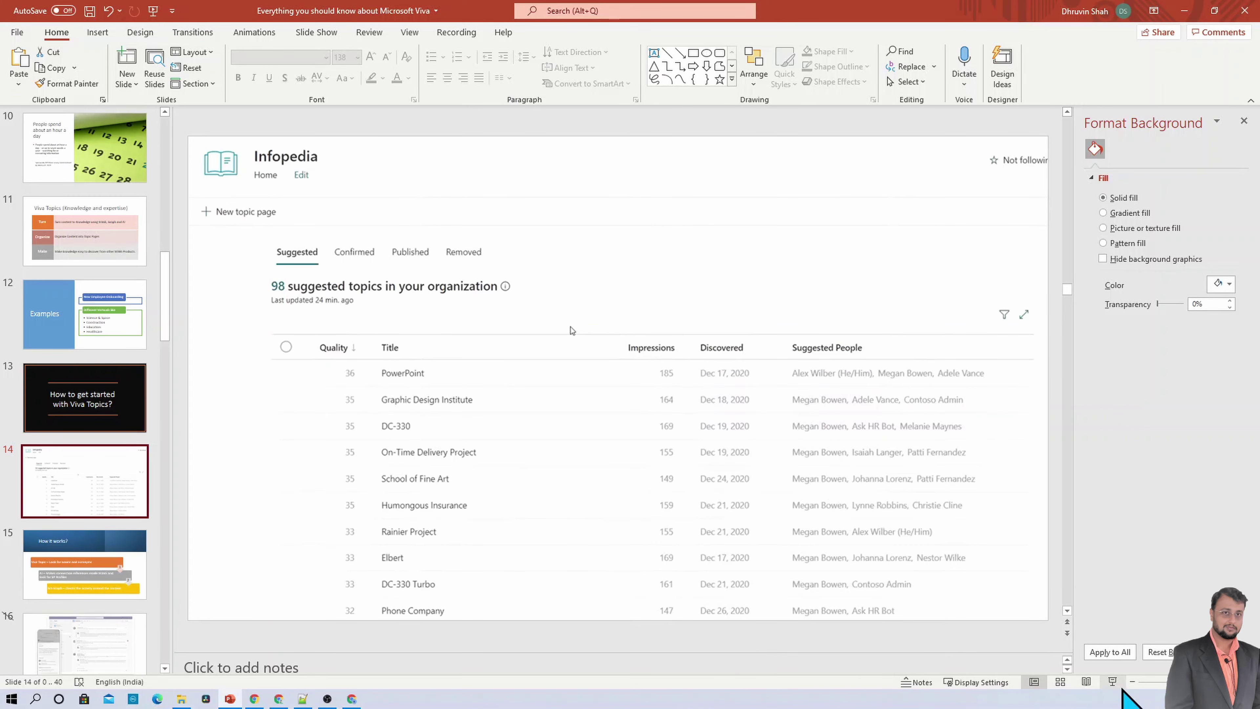
pyautogui.click(1112, 681)
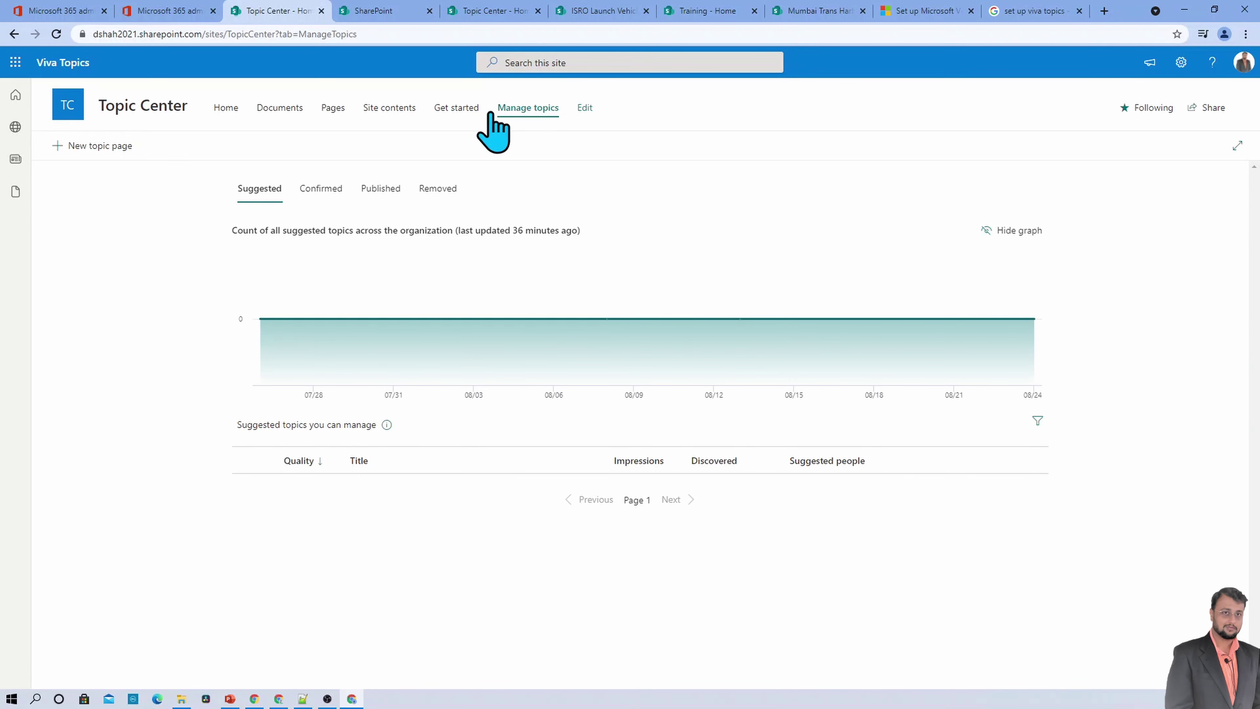
# Create a new topic page in the Topic Center and name it Viva Learning.
pyautogui.click(107, 148)
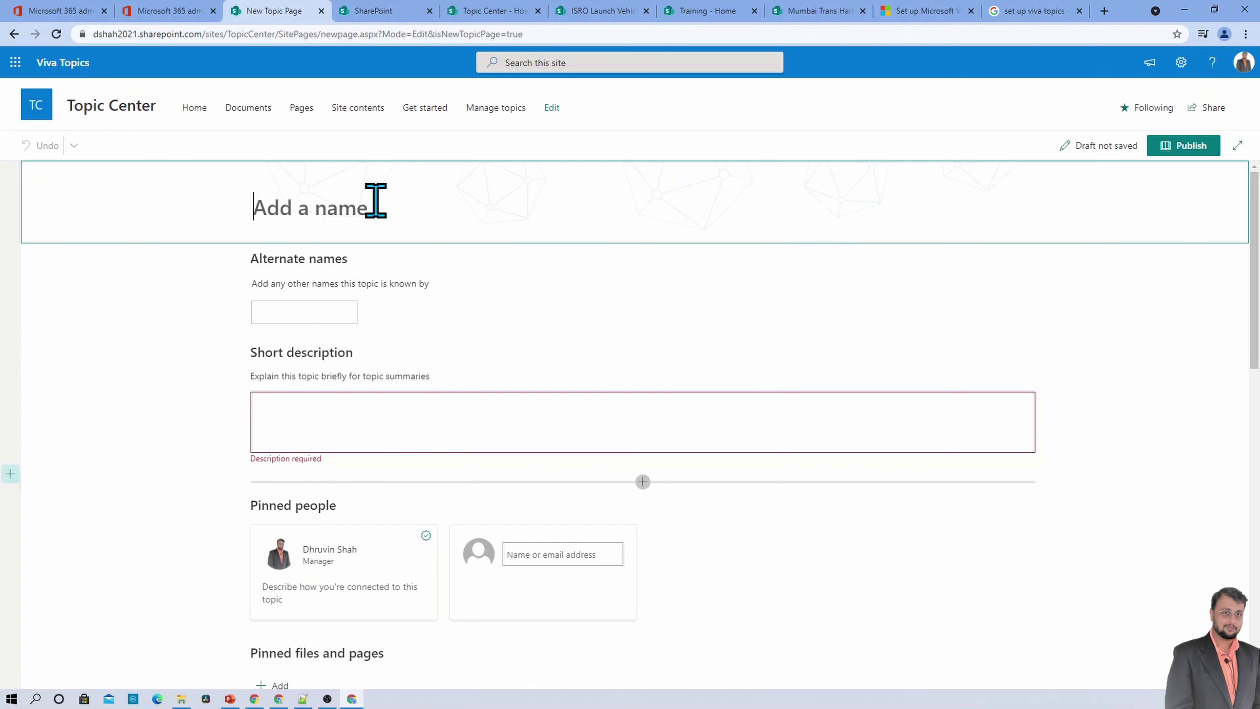
pyautogui.write('V')
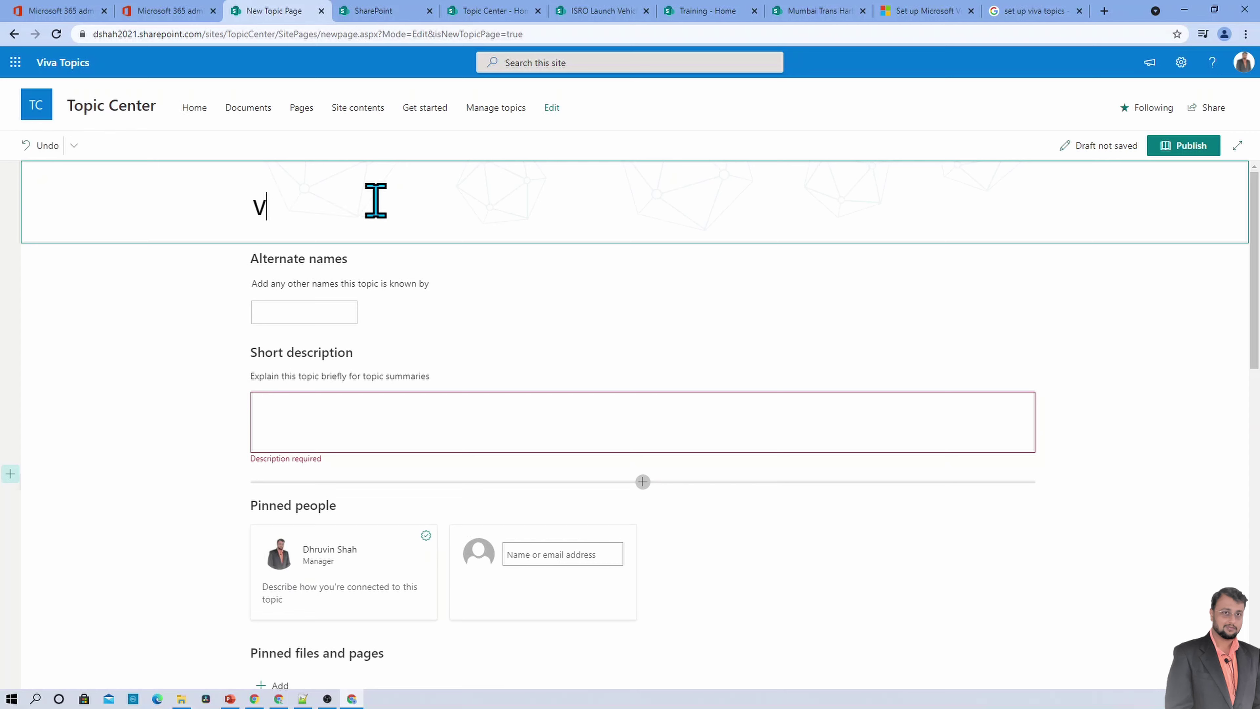
pyautogui.write('iva Learning')
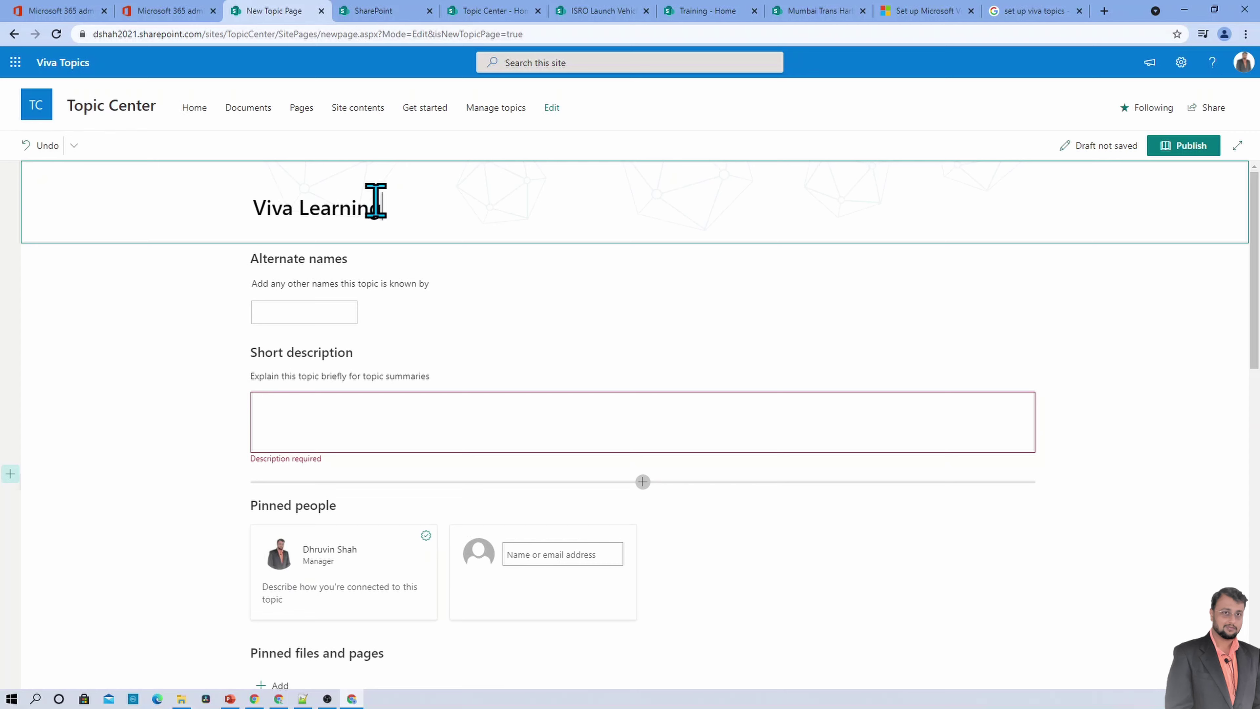
# Add Learning, VL and EXP as alternate names for the Viva Learning topic.
pyautogui.click(296, 307)
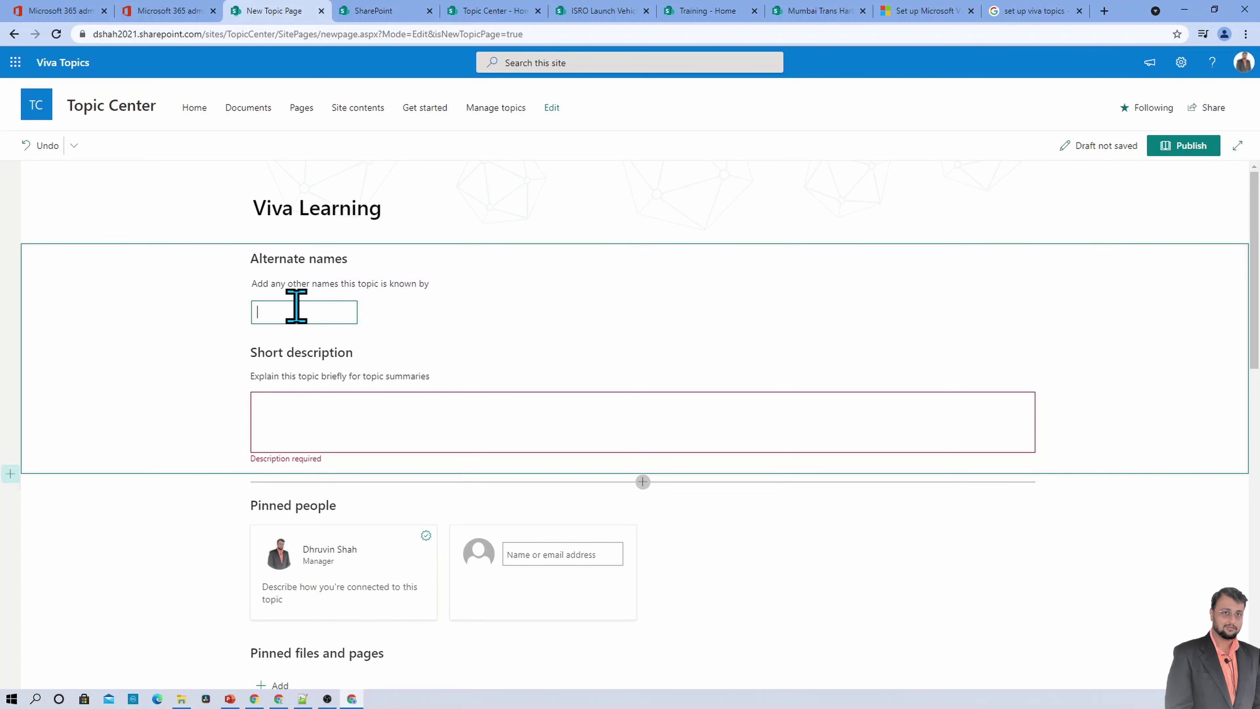
pyautogui.write('Learning,')
pyautogui.press('Return')
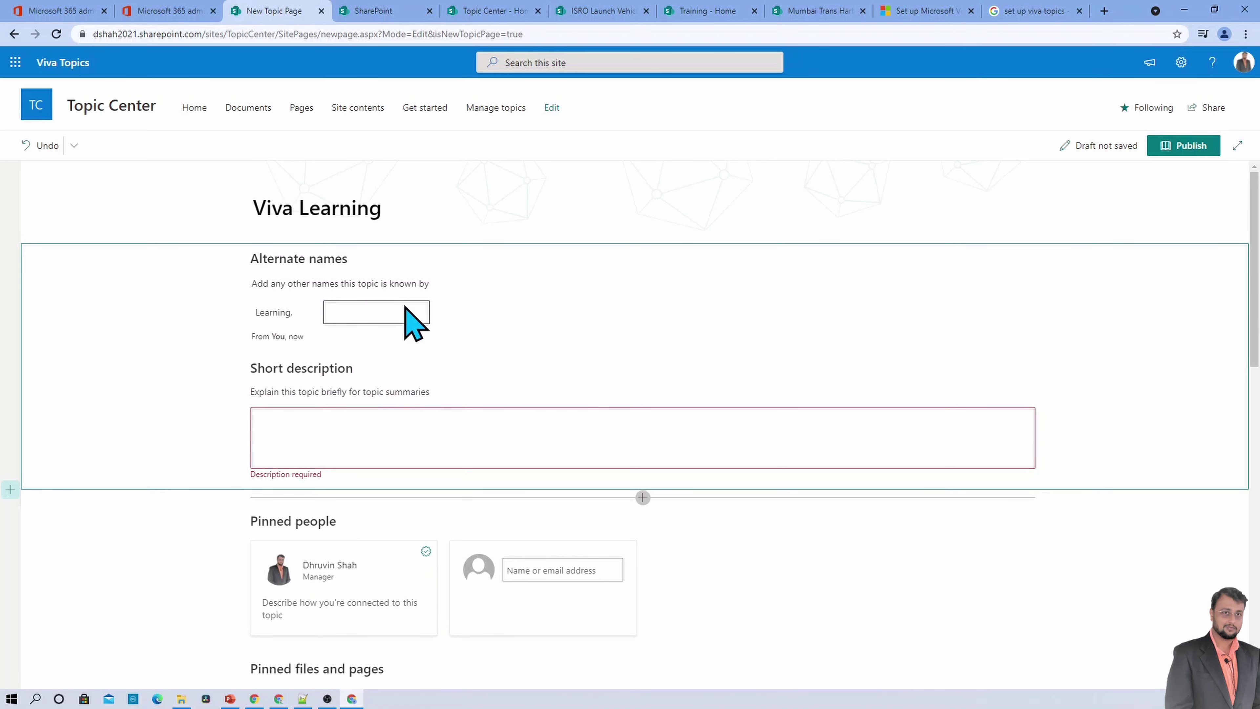
pyautogui.click(296, 312)
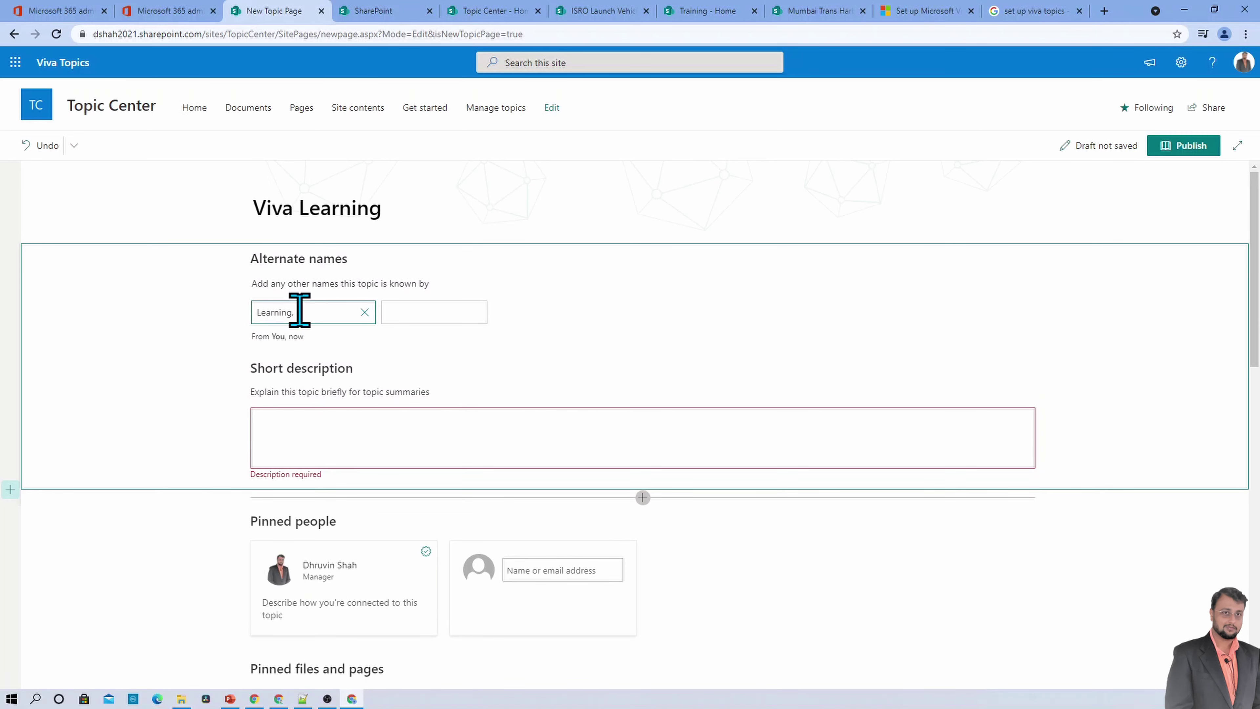
pyautogui.click(405, 311)
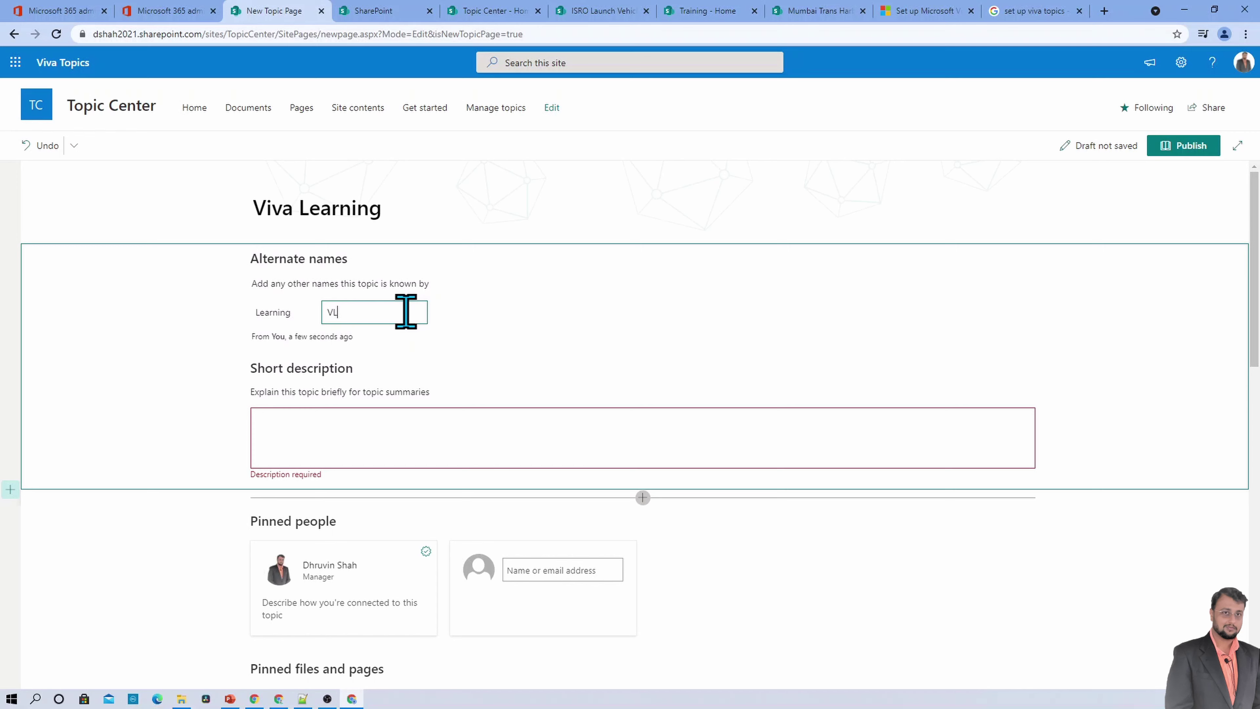
pyautogui.write('VL')
pyautogui.press('Return')
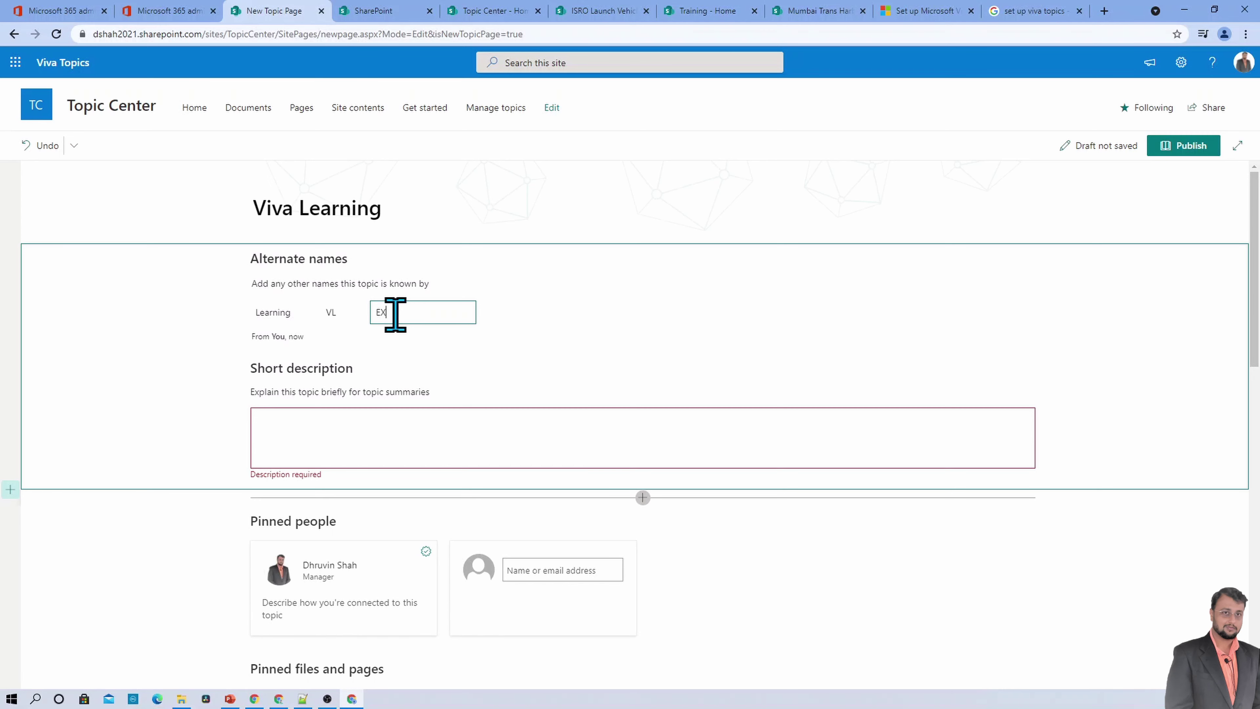
pyautogui.press('Return')
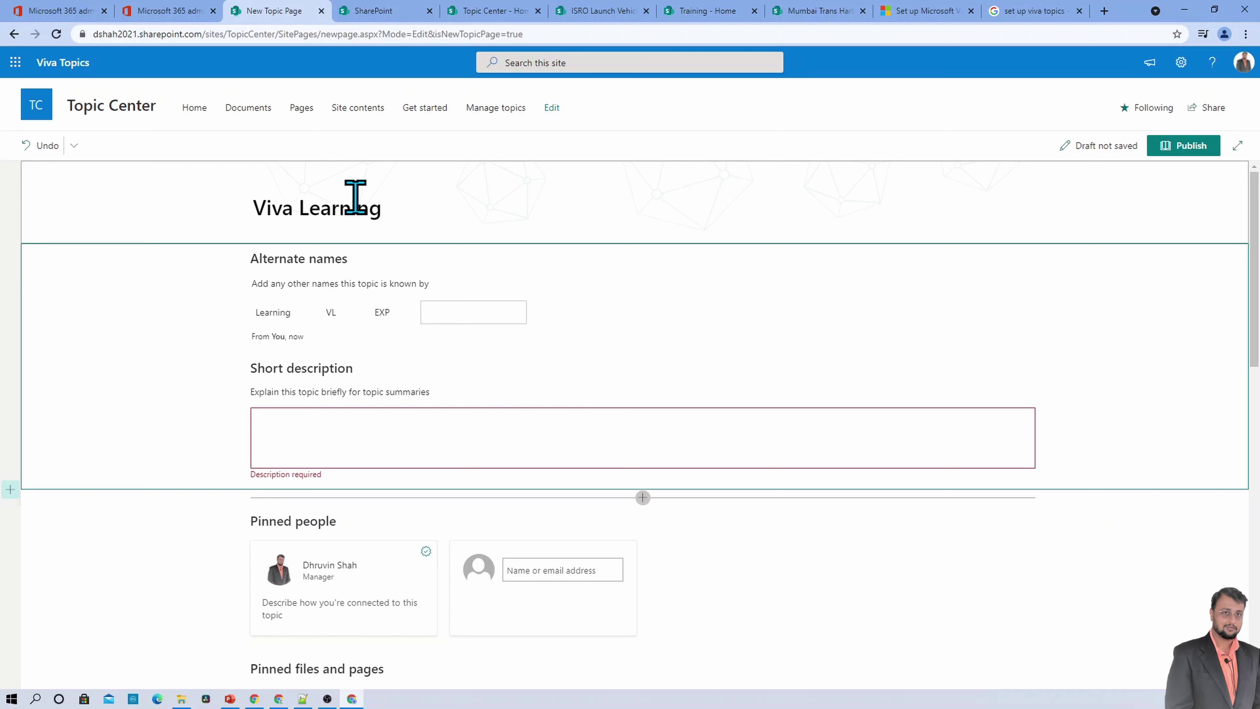
# Enter "Viva Learning is Viva Product." as the topic's short description.
pyautogui.click(436, 461)
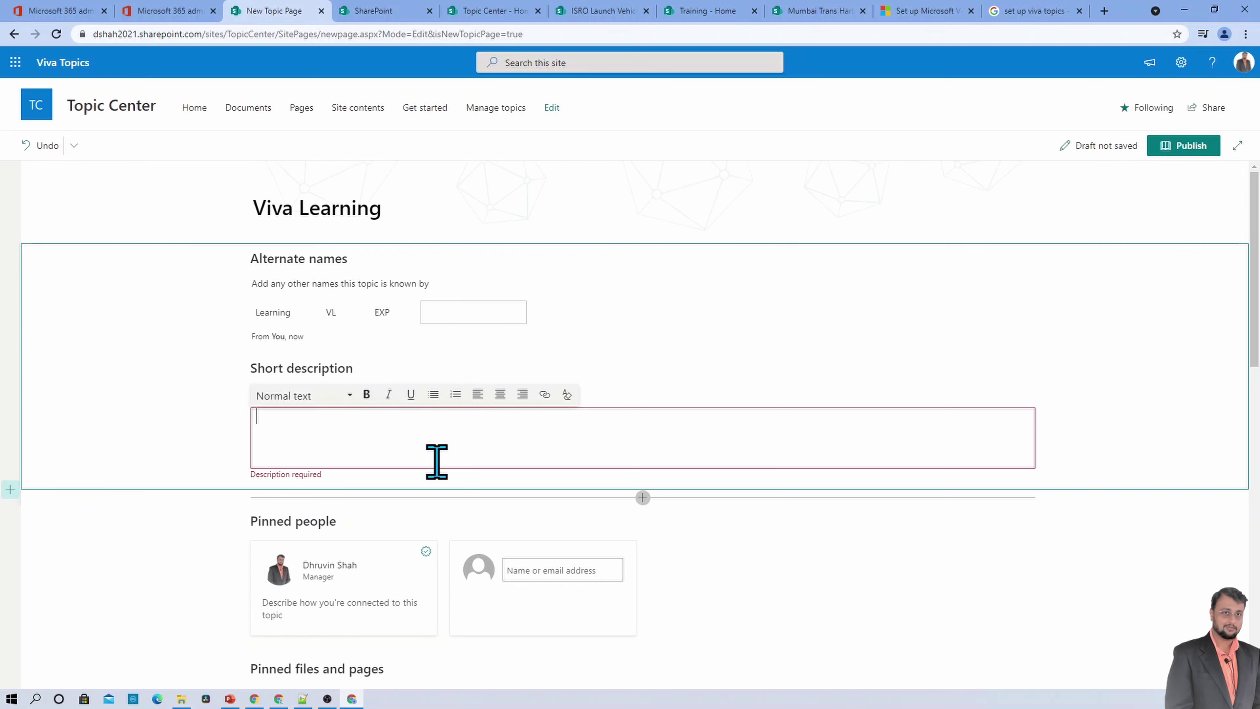
pyautogui.write('Viva ')
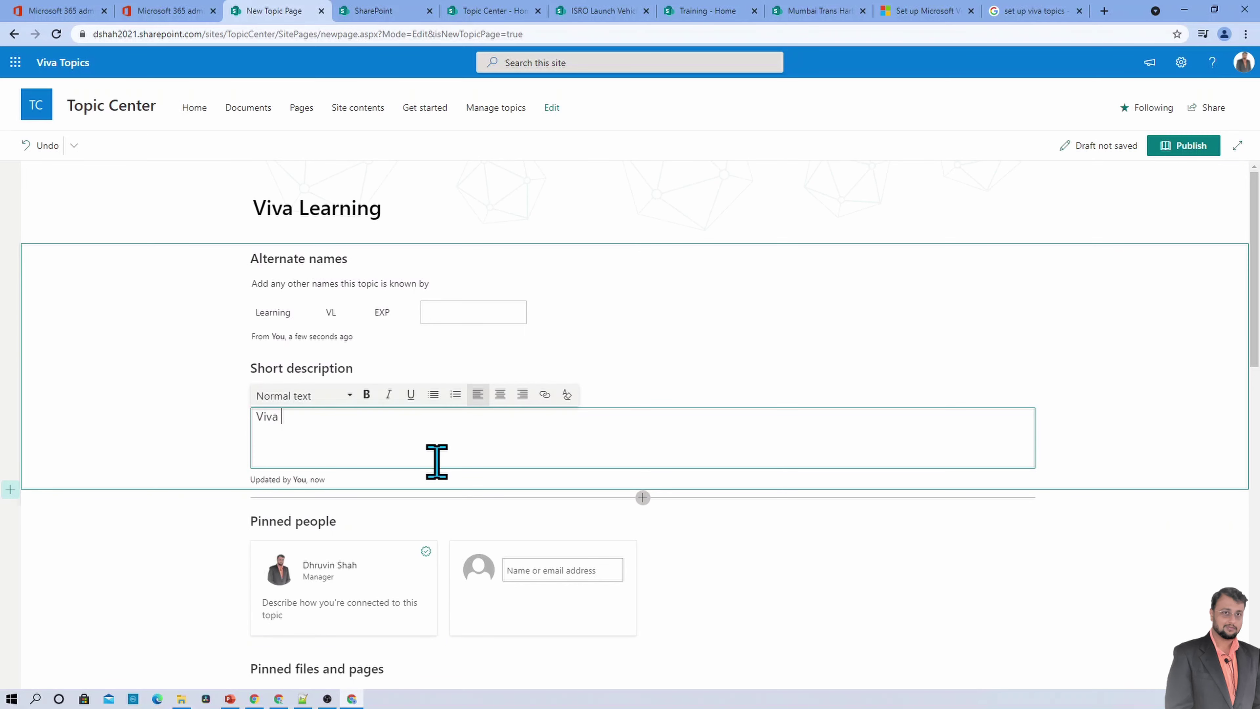
pyautogui.write('Learning is Viva Product.')
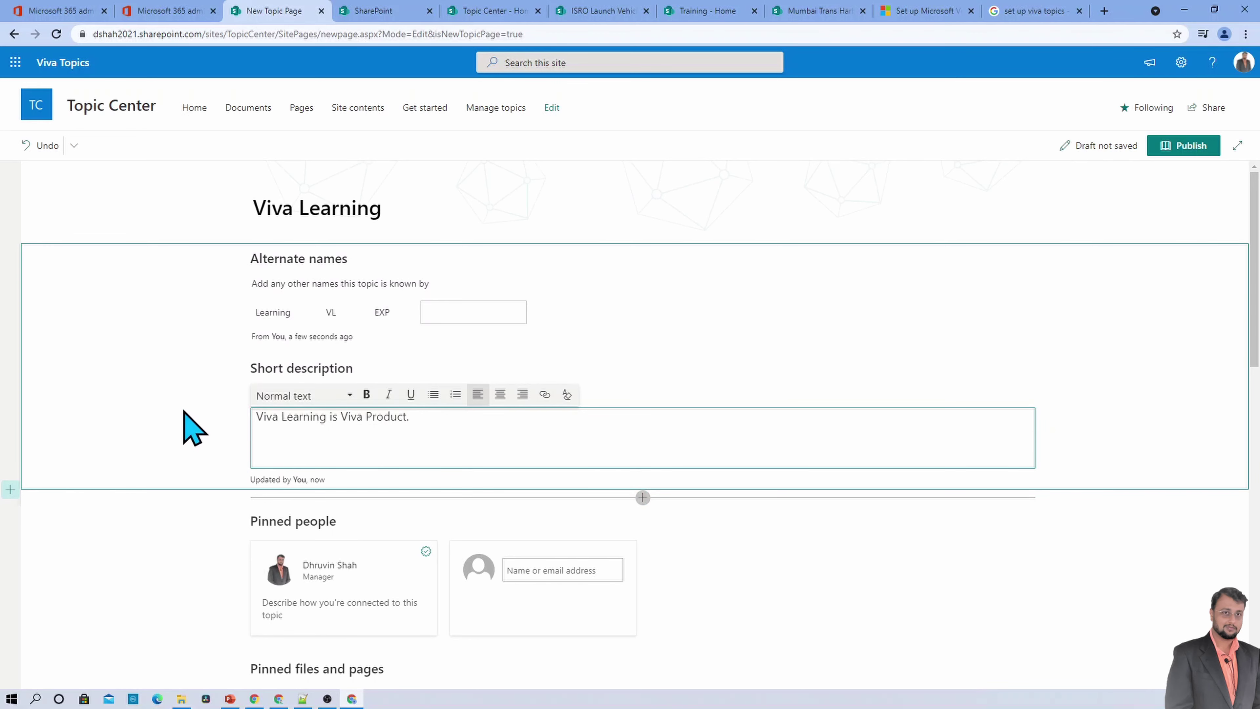
# Describe the already pinned person's connection to the topic as Product Manager.
pyautogui.scroll(-3, 182, 428)
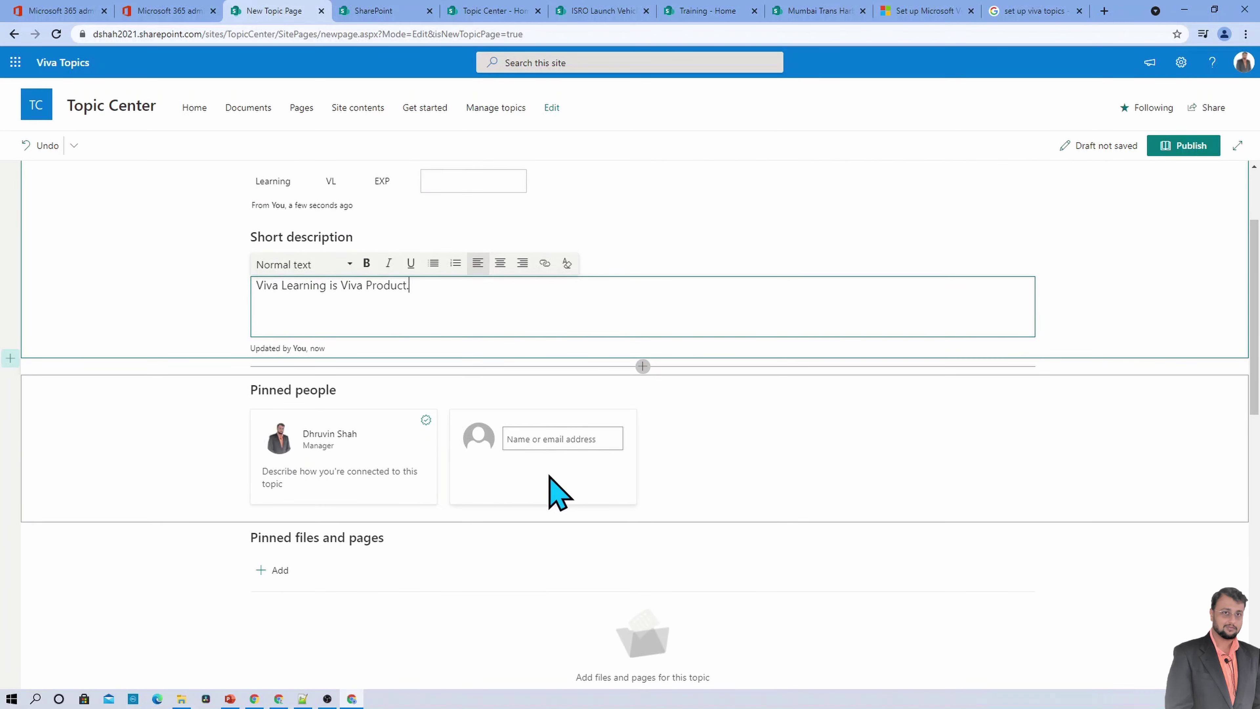
pyautogui.click(541, 438)
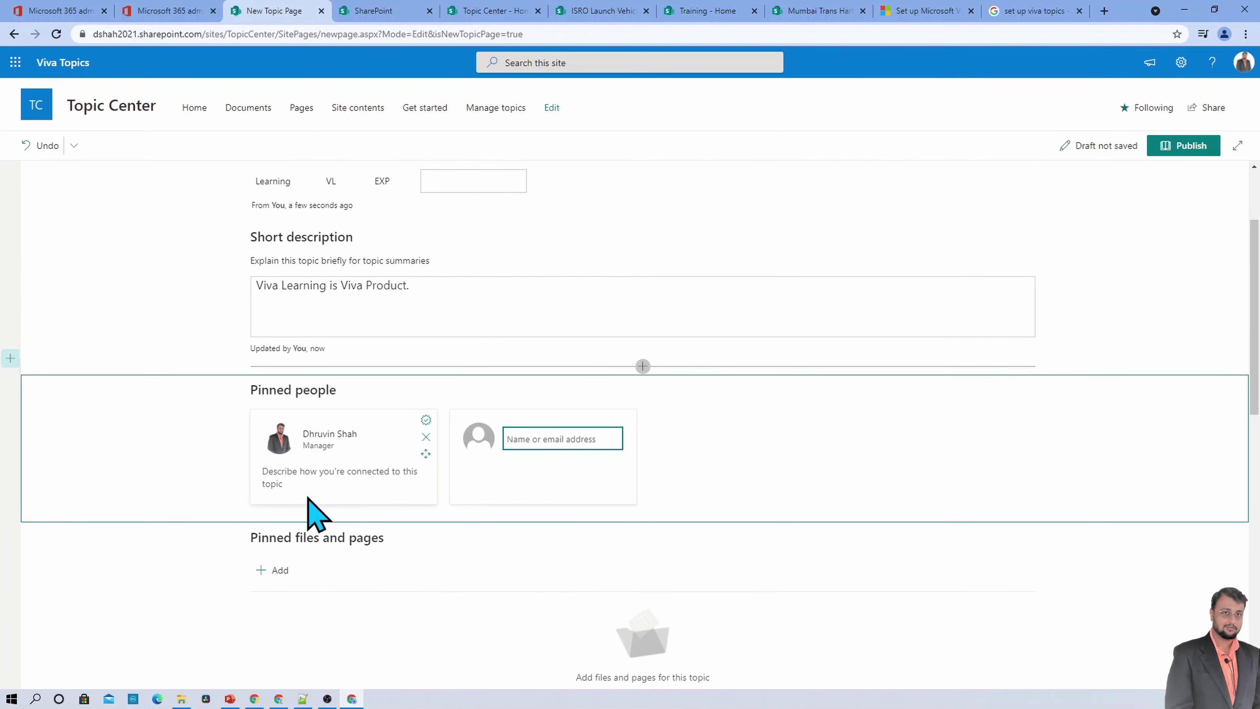
pyautogui.click(303, 477)
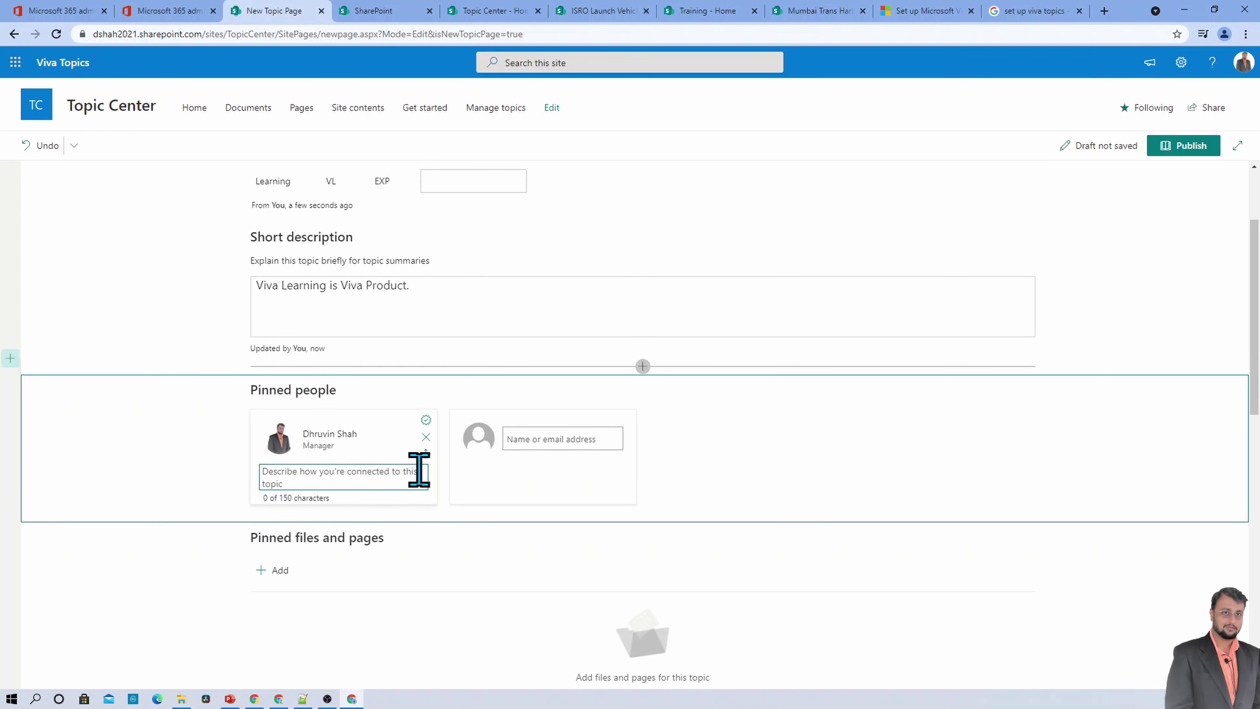
pyautogui.write('Product Manager')
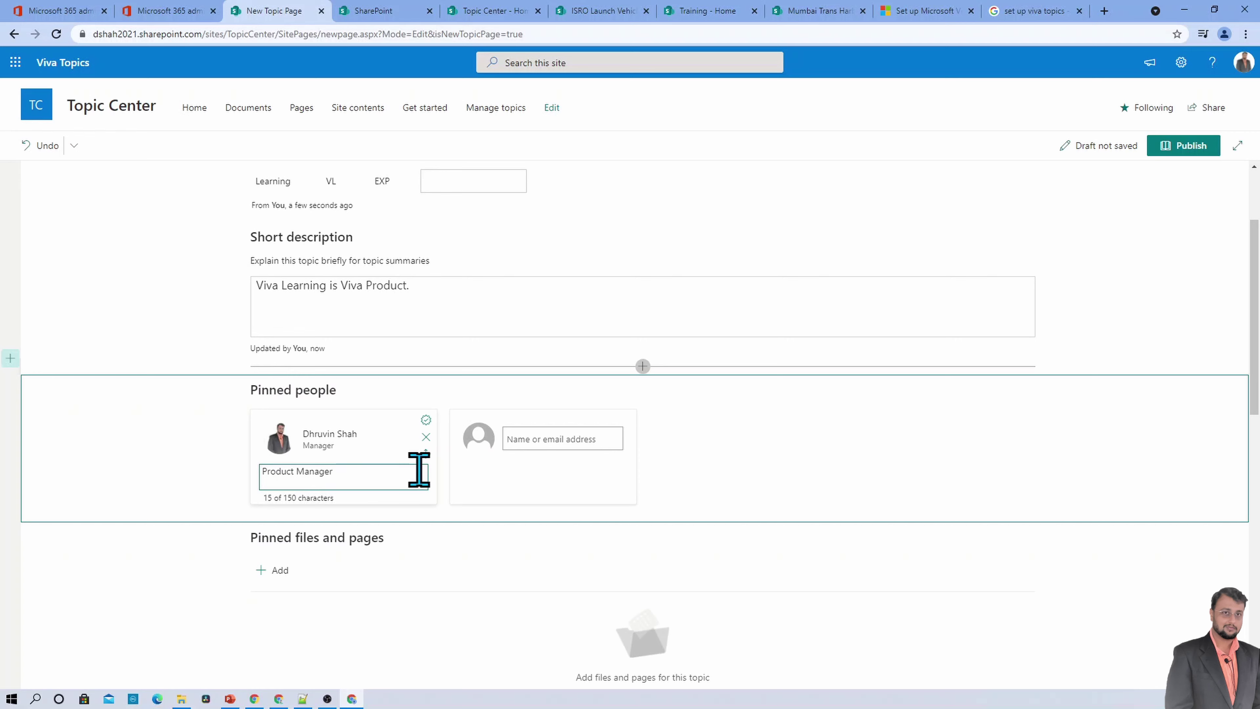
# Pin a second person to the topic by name and describe their connection as Developer.
pyautogui.click(547, 438)
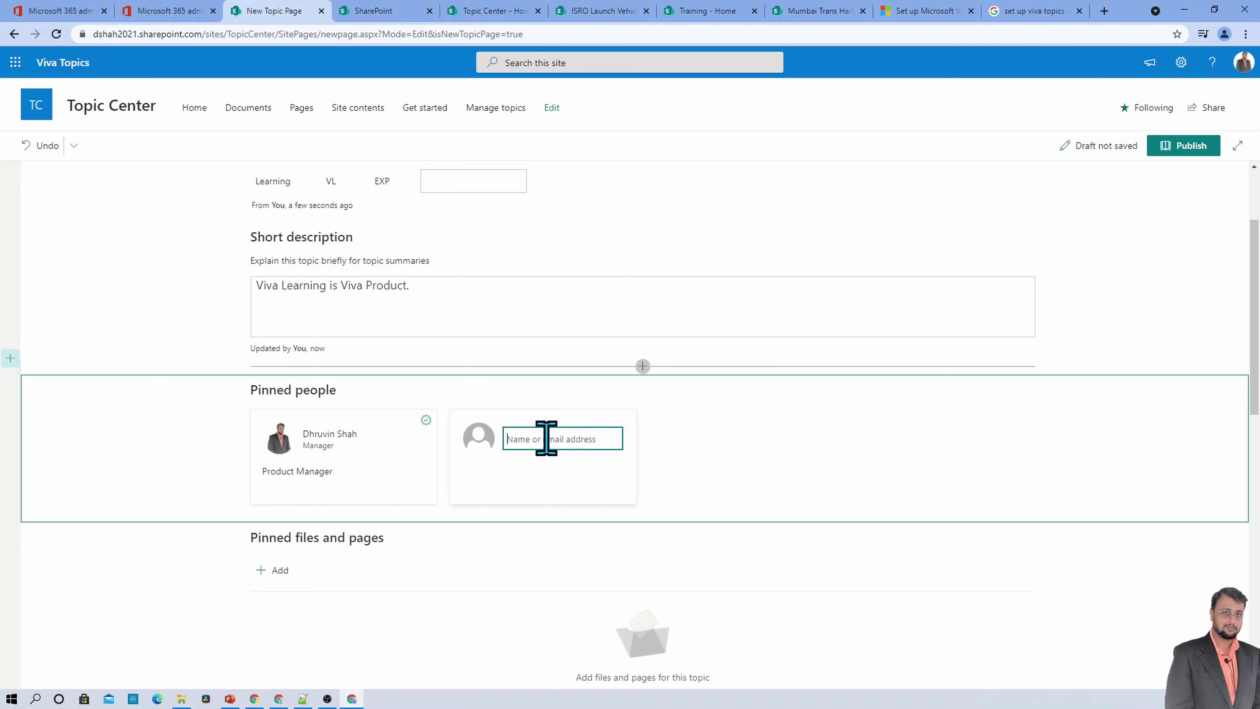
pyautogui.write('mihir')
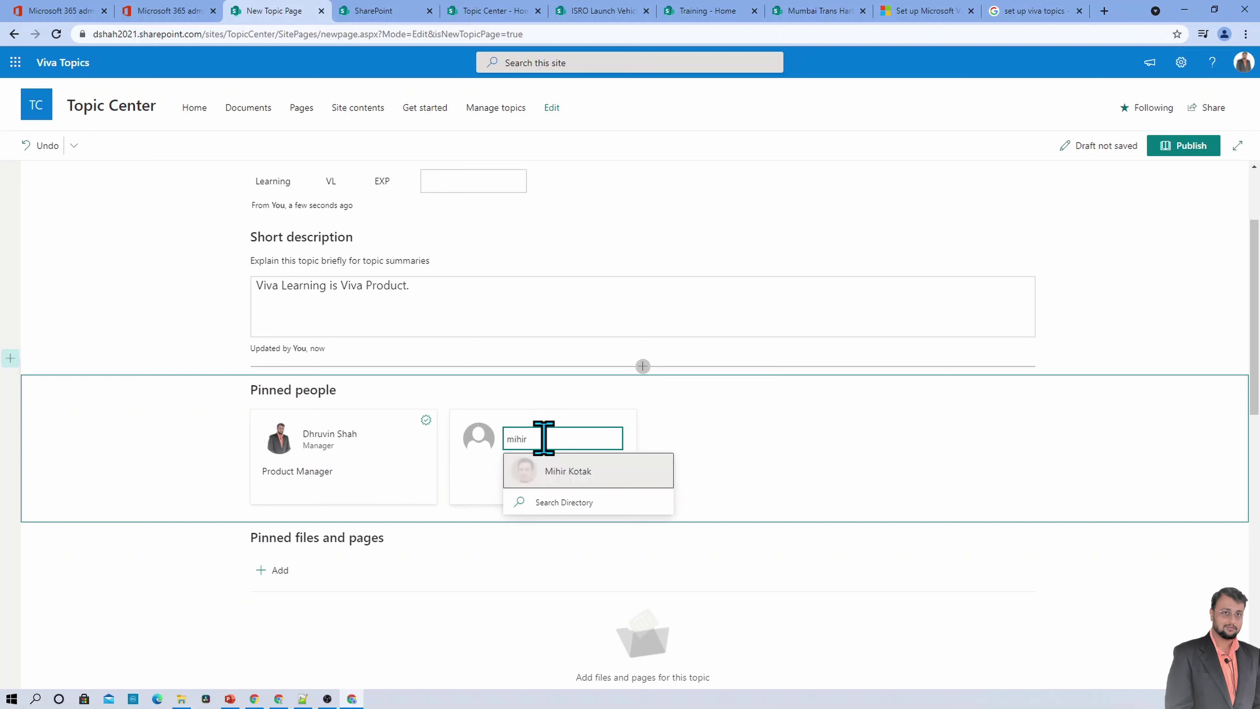
pyautogui.click(560, 472)
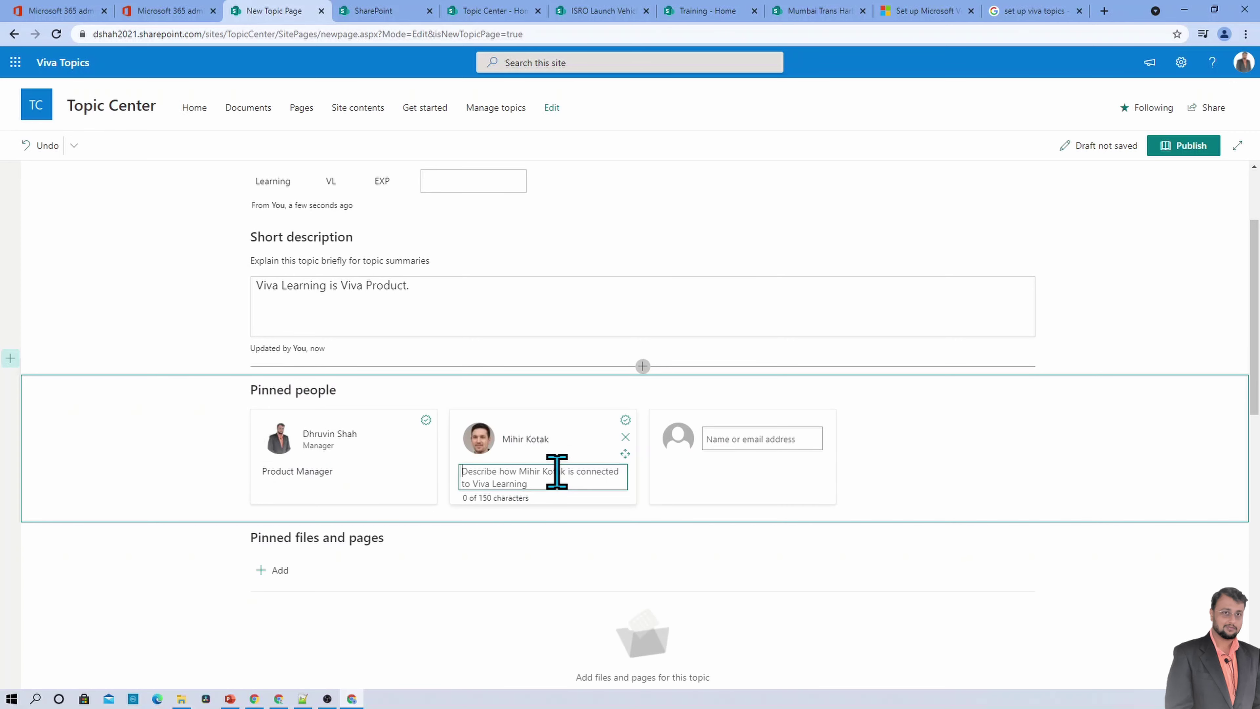
pyautogui.write('Developer')
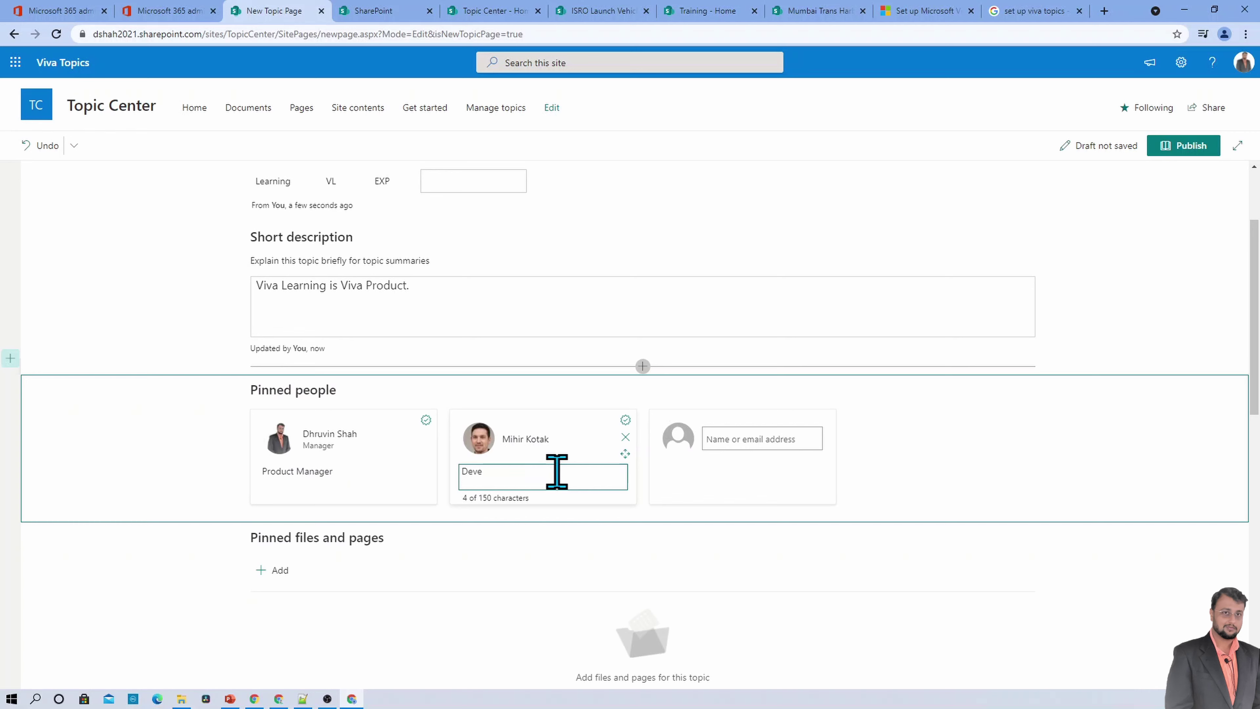
# Pin a third person to the topic by name and describe their connection as Marketing Heading.
pyautogui.click(744, 438)
pyautogui.write('shriraj')
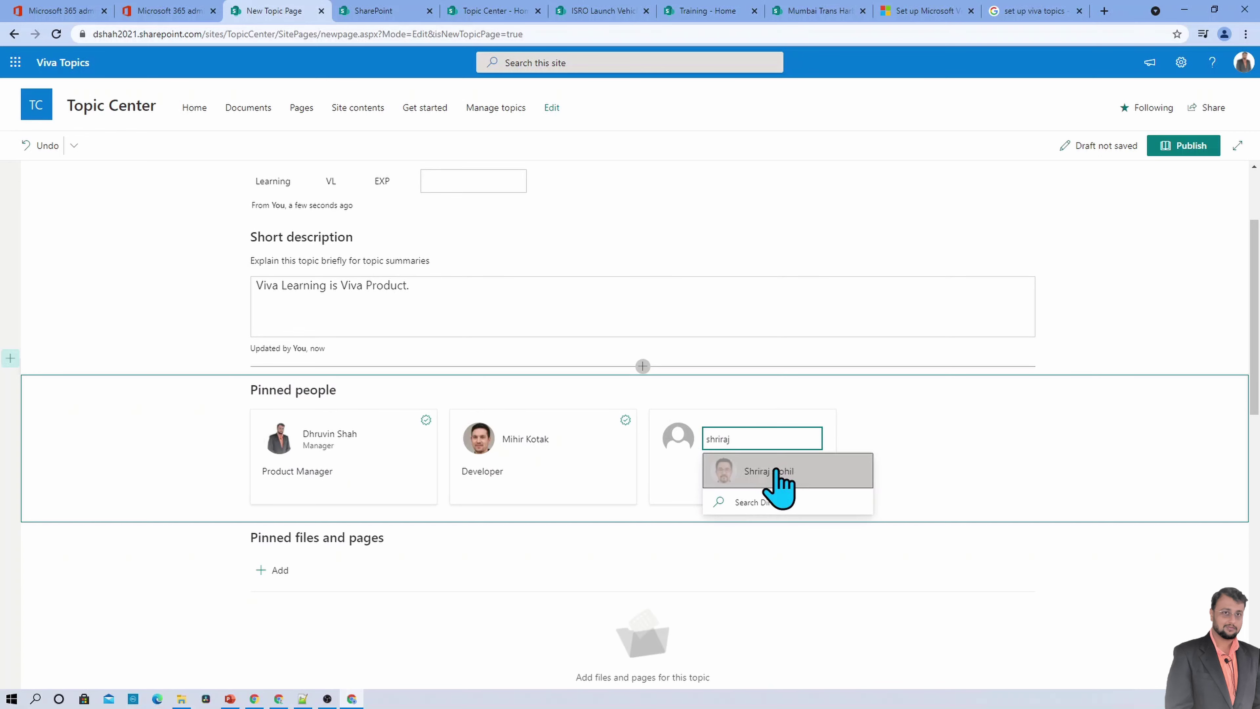
pyautogui.click(778, 478)
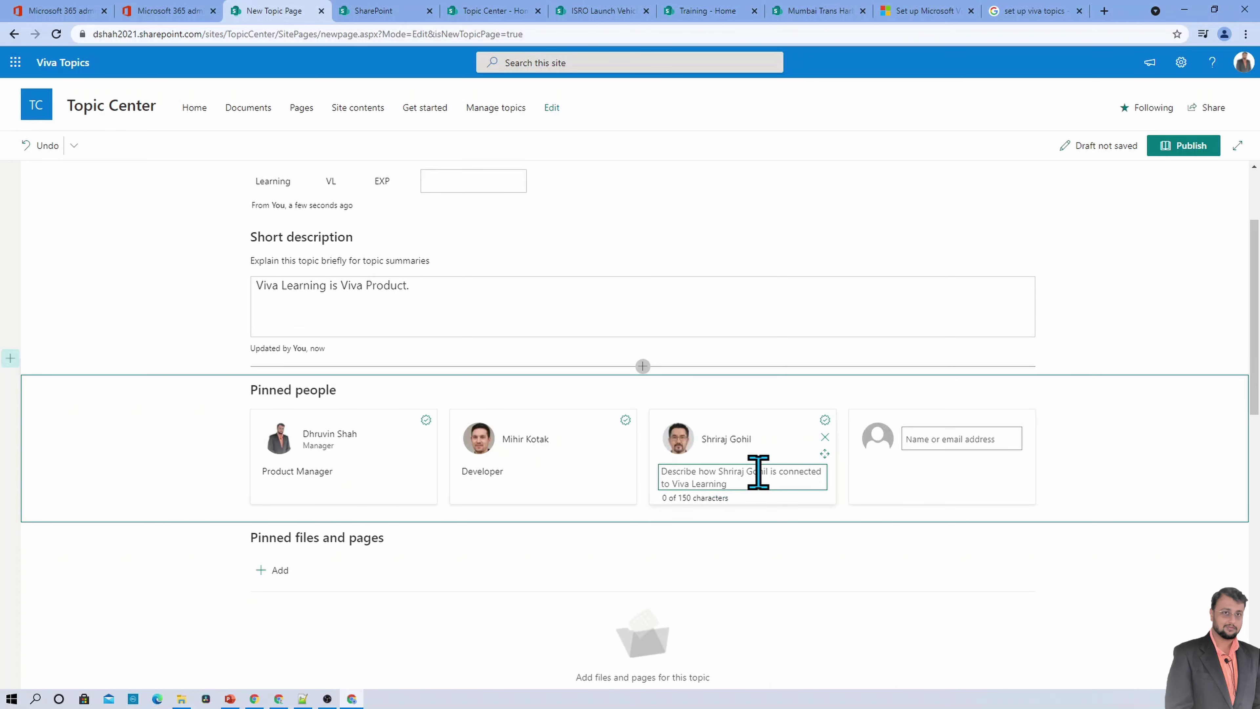
pyautogui.write('Marketin')
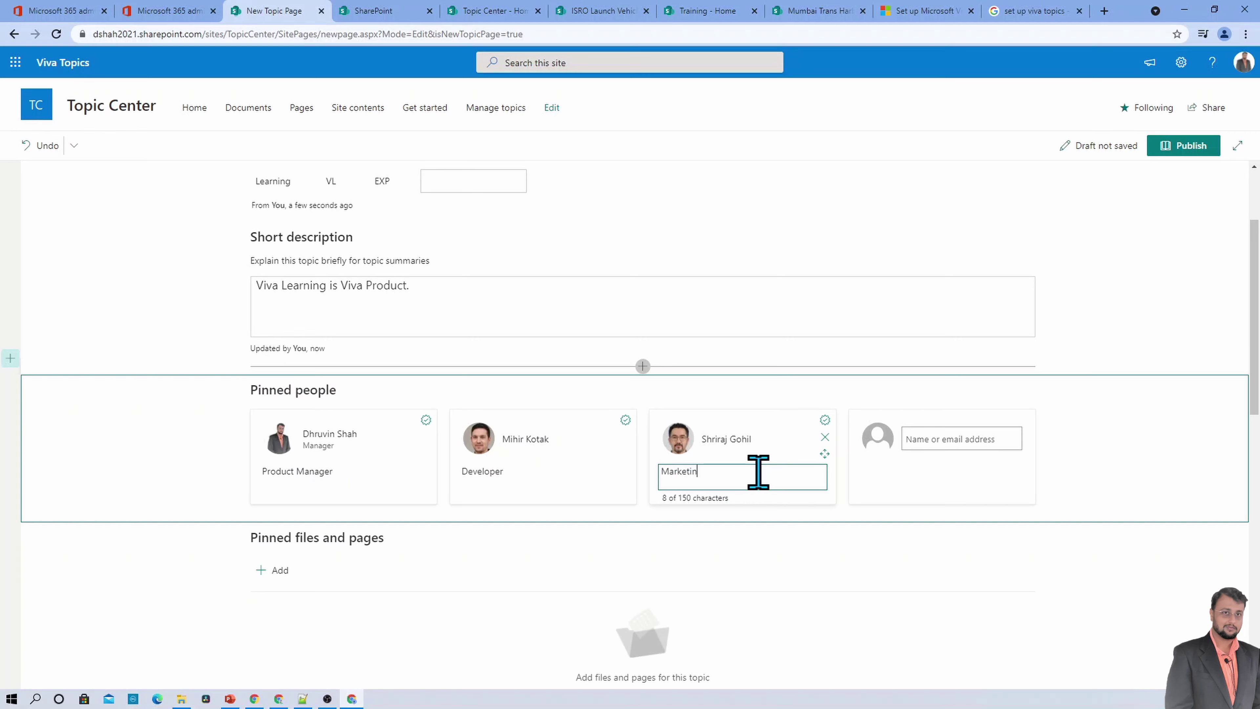
pyautogui.write('g Heading')
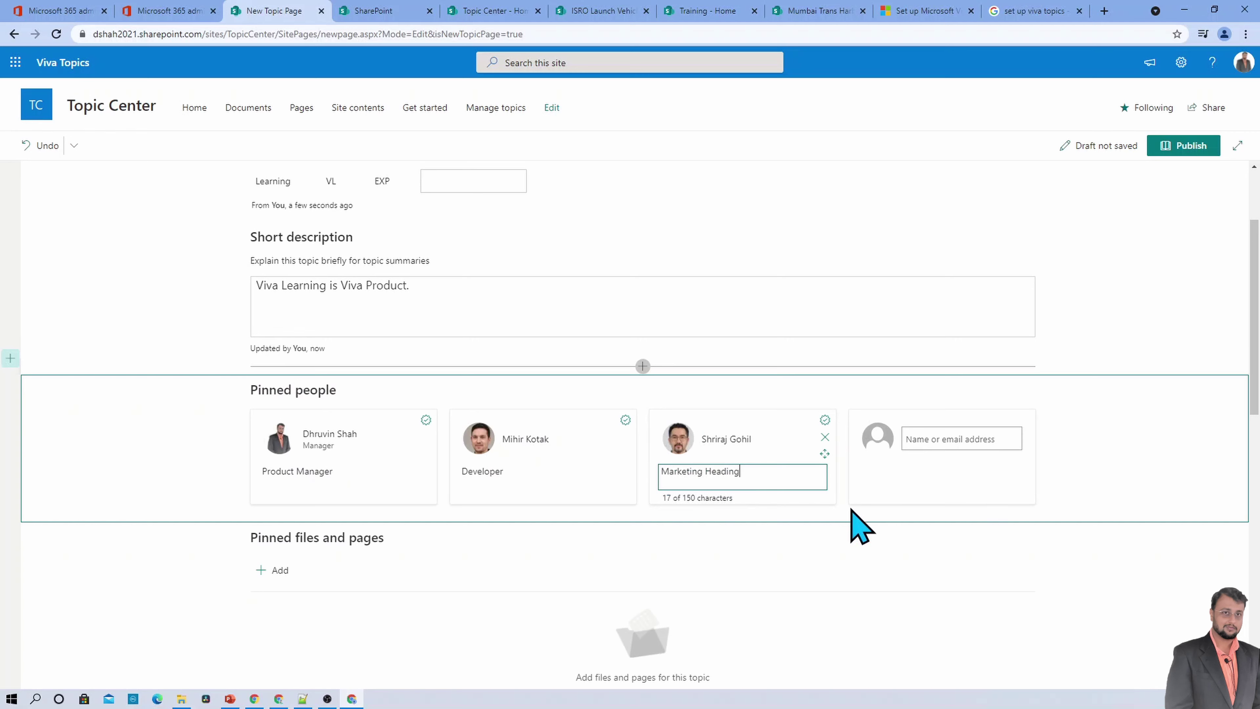
pyautogui.click(846, 519)
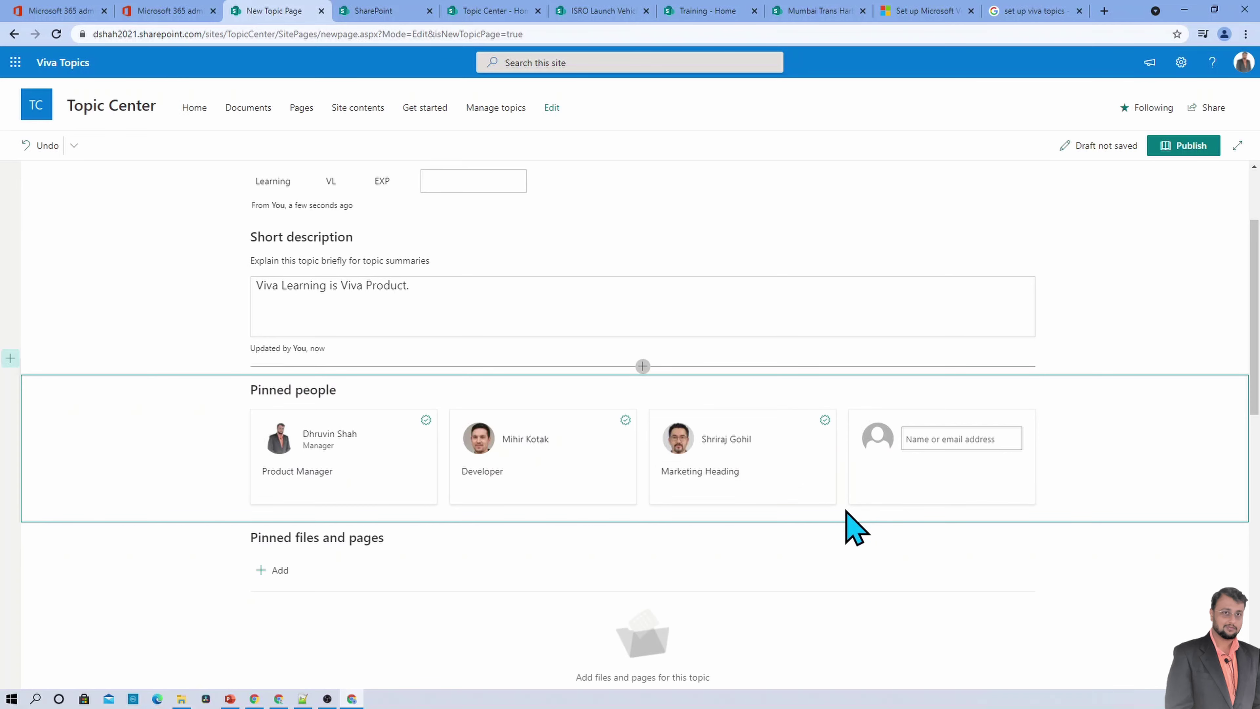
pyautogui.click(475, 466)
# Pin the PowerApps canvas app coding standards and PowerApps Governance files from the Training site's Documents library.
pyautogui.scroll(-4, 583, 443)
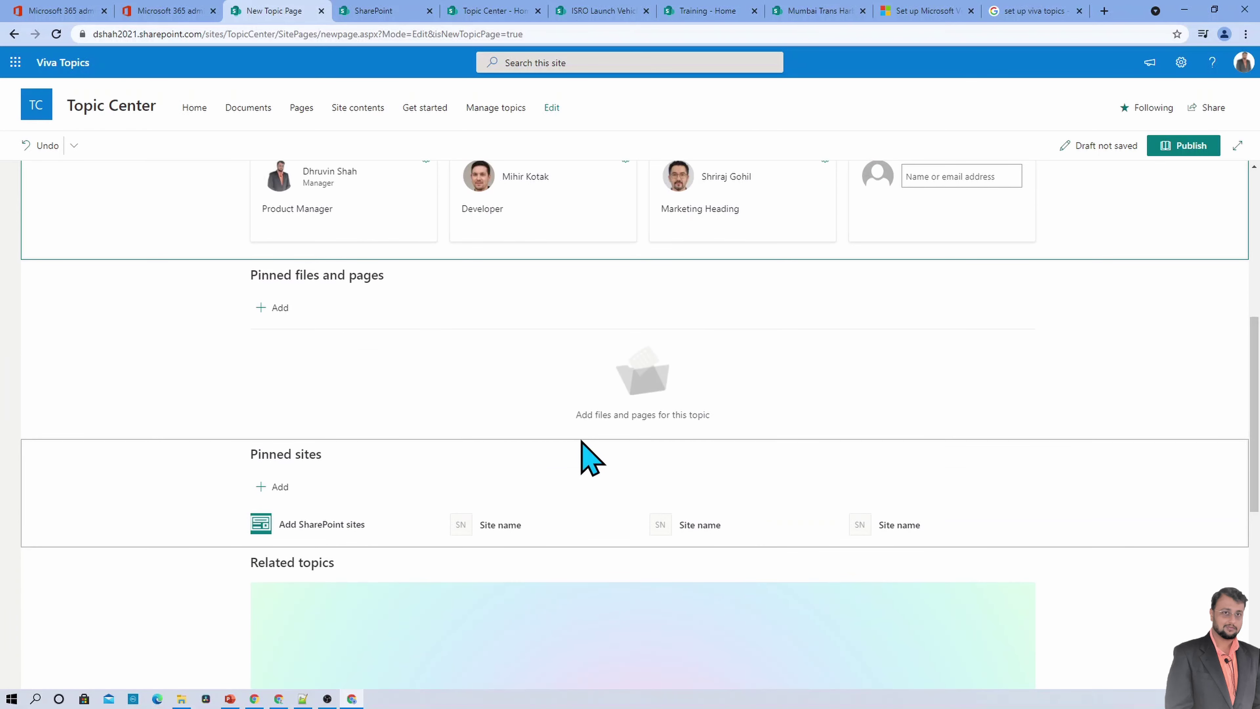
pyautogui.click(272, 310)
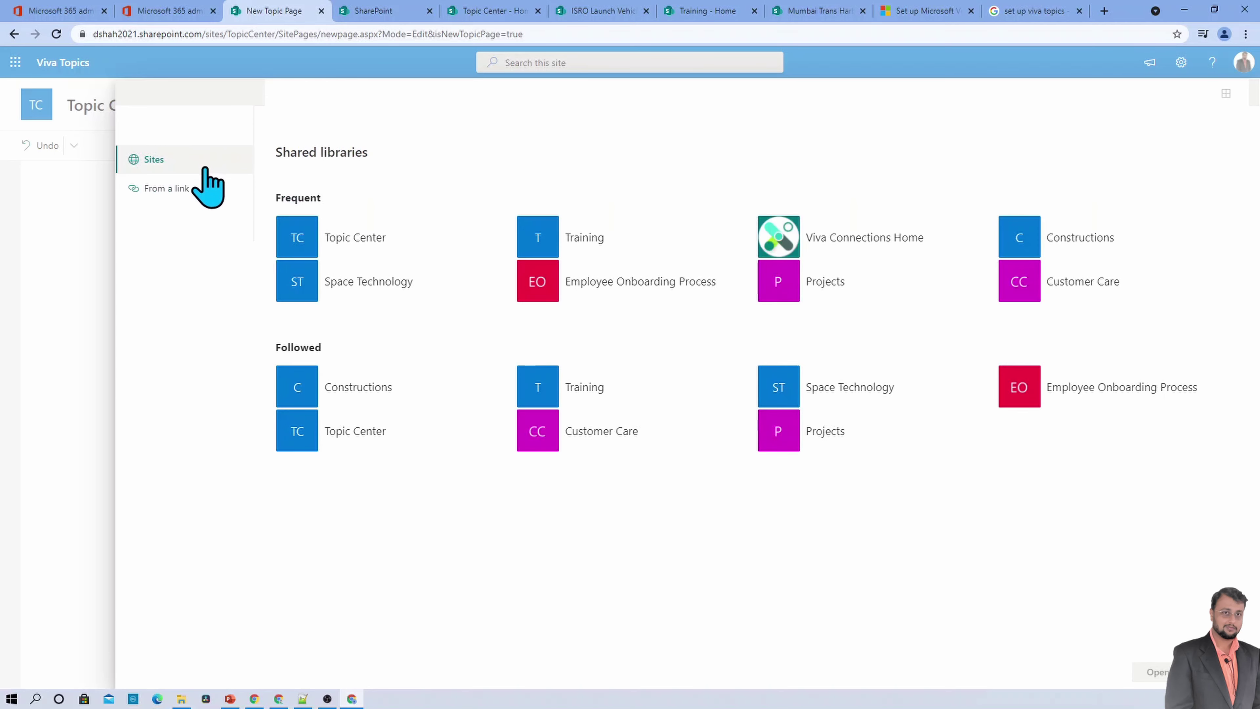
pyautogui.click(576, 241)
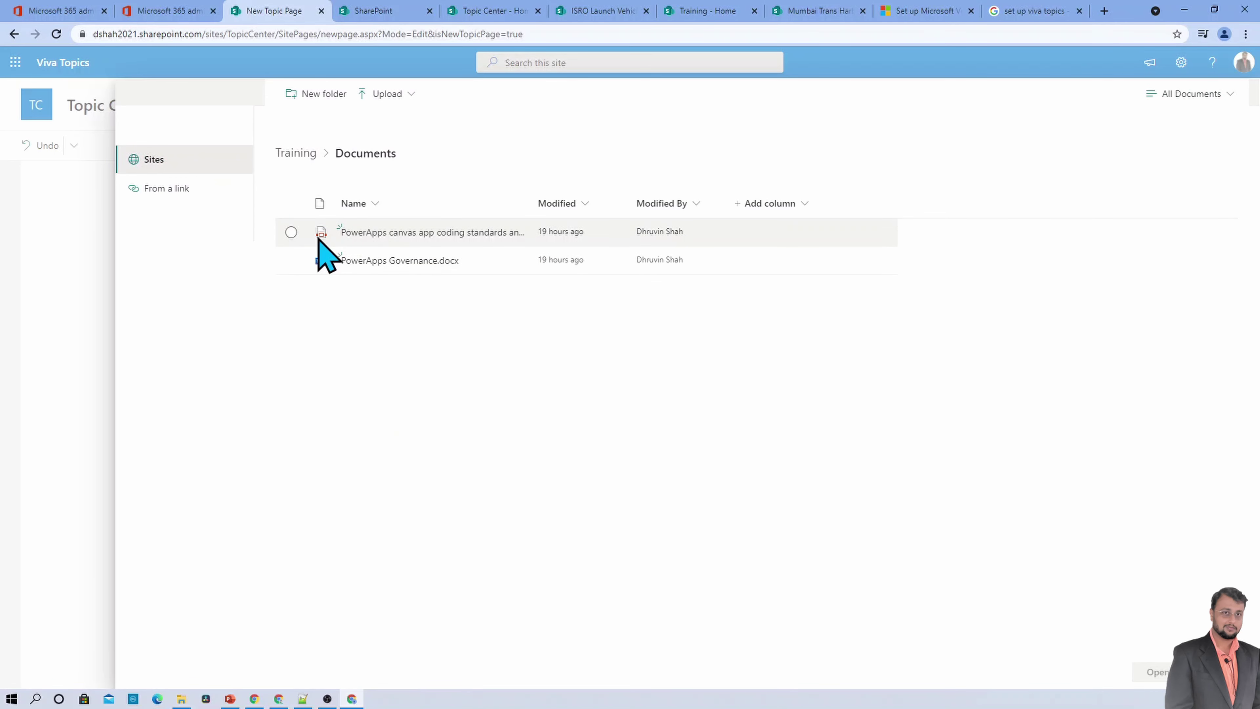
pyautogui.click(292, 232)
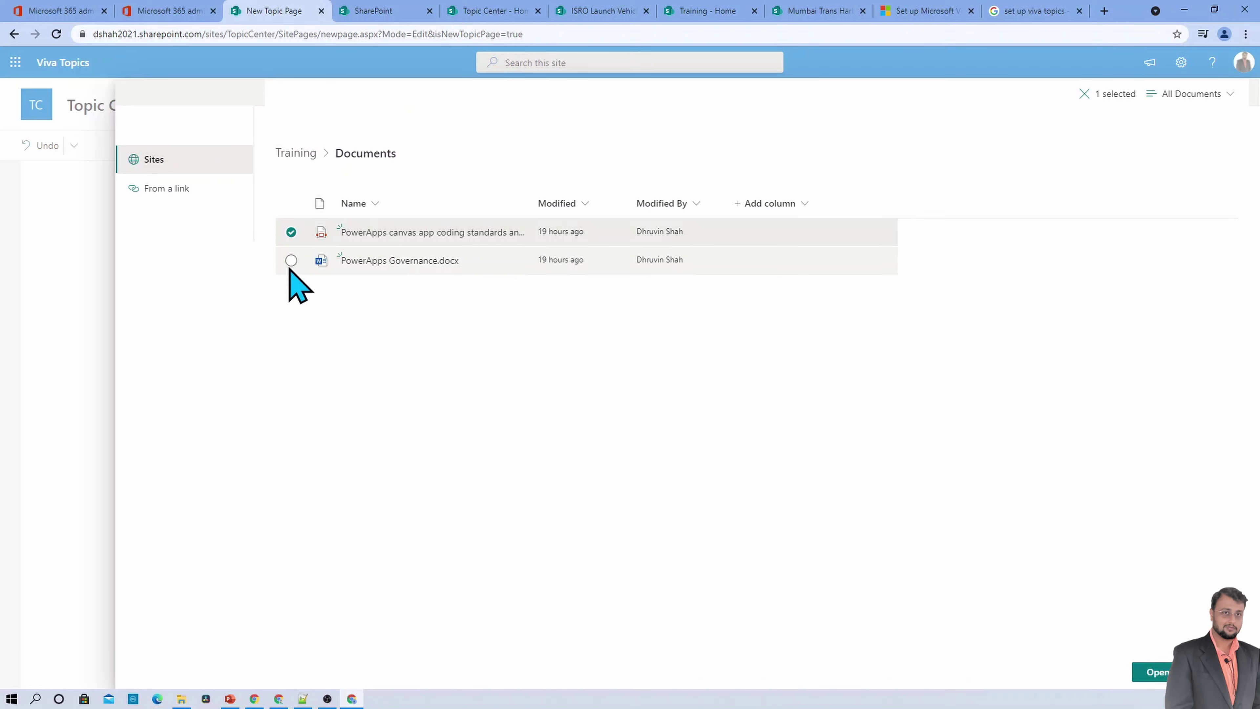
pyautogui.click(291, 260)
pyautogui.click(1151, 671)
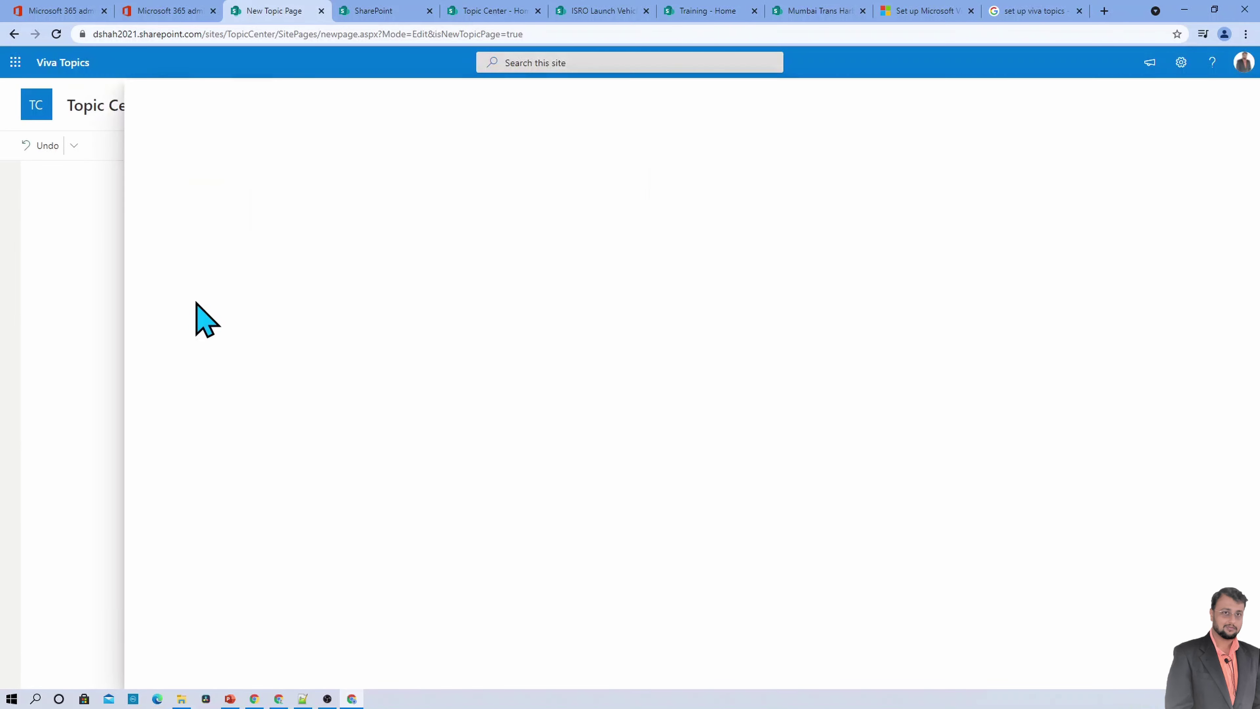
# Pin the Training site to the topic page.
pyautogui.scroll(-4, 317, 375)
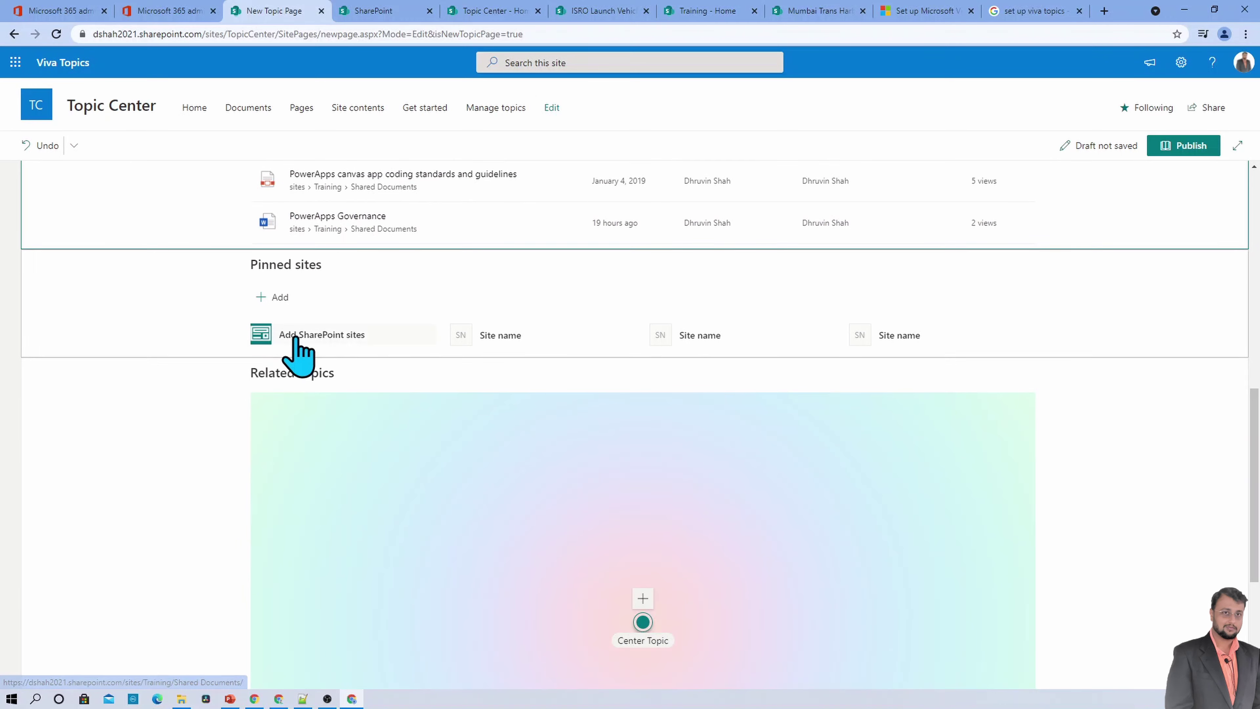
pyautogui.click(272, 298)
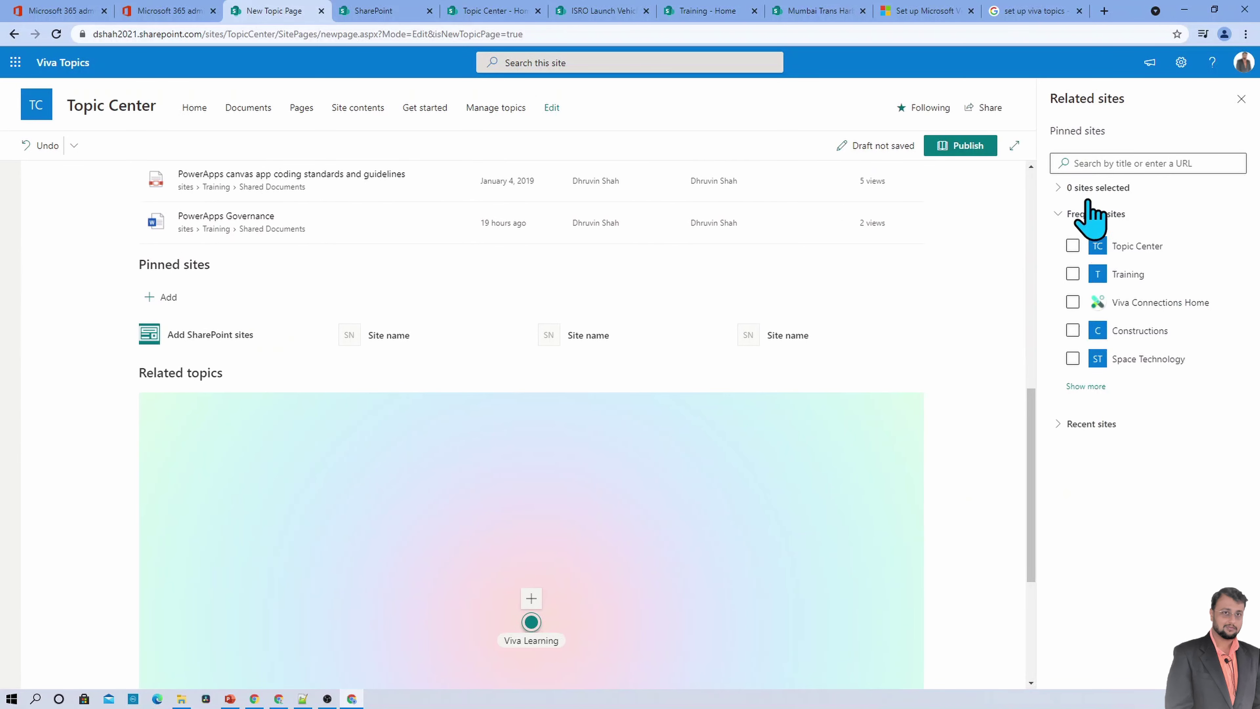
pyautogui.click(1072, 274)
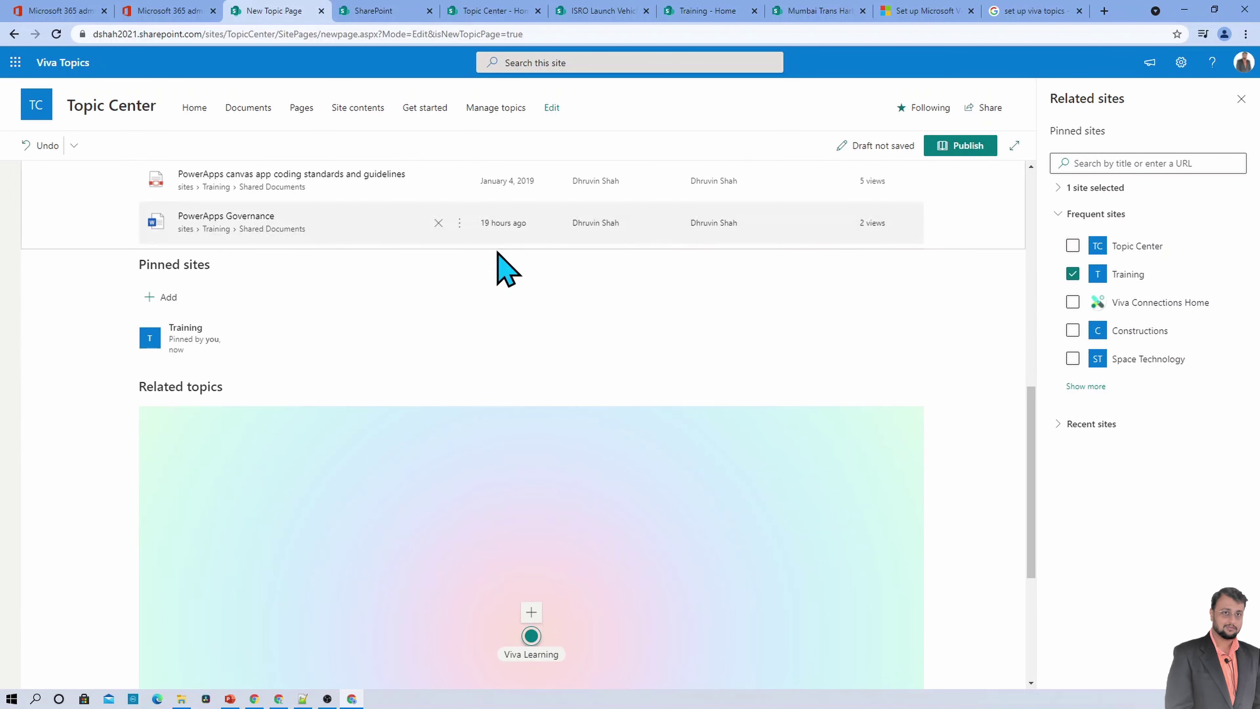
# Connect the existing Viva topic to Viva Learning in the related topics graph.
pyautogui.click(45, 395)
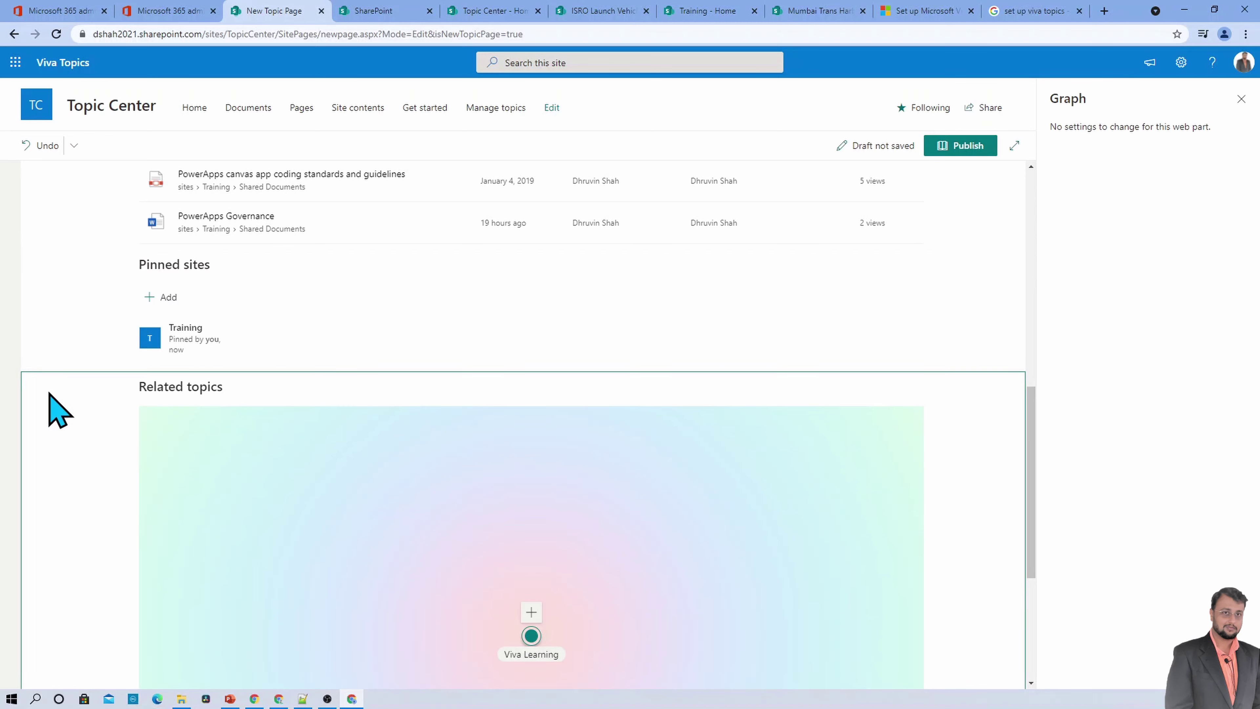
pyautogui.scroll(-3, 49, 393)
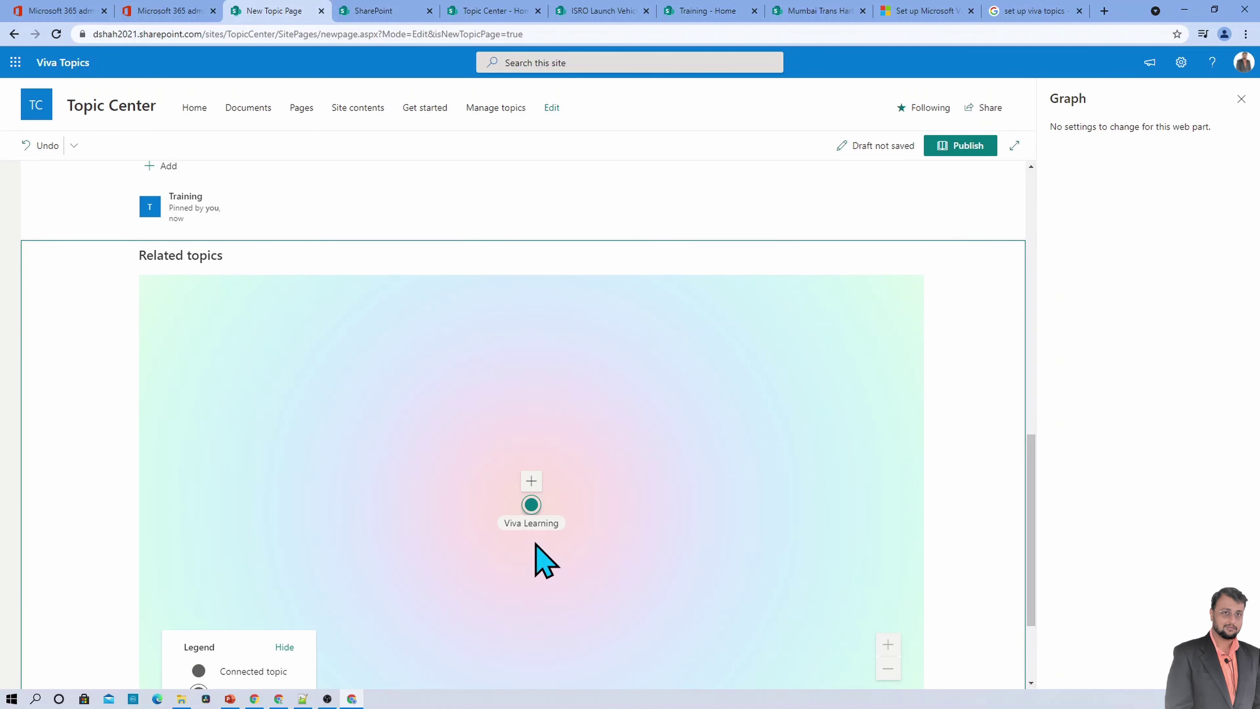
pyautogui.click(532, 481)
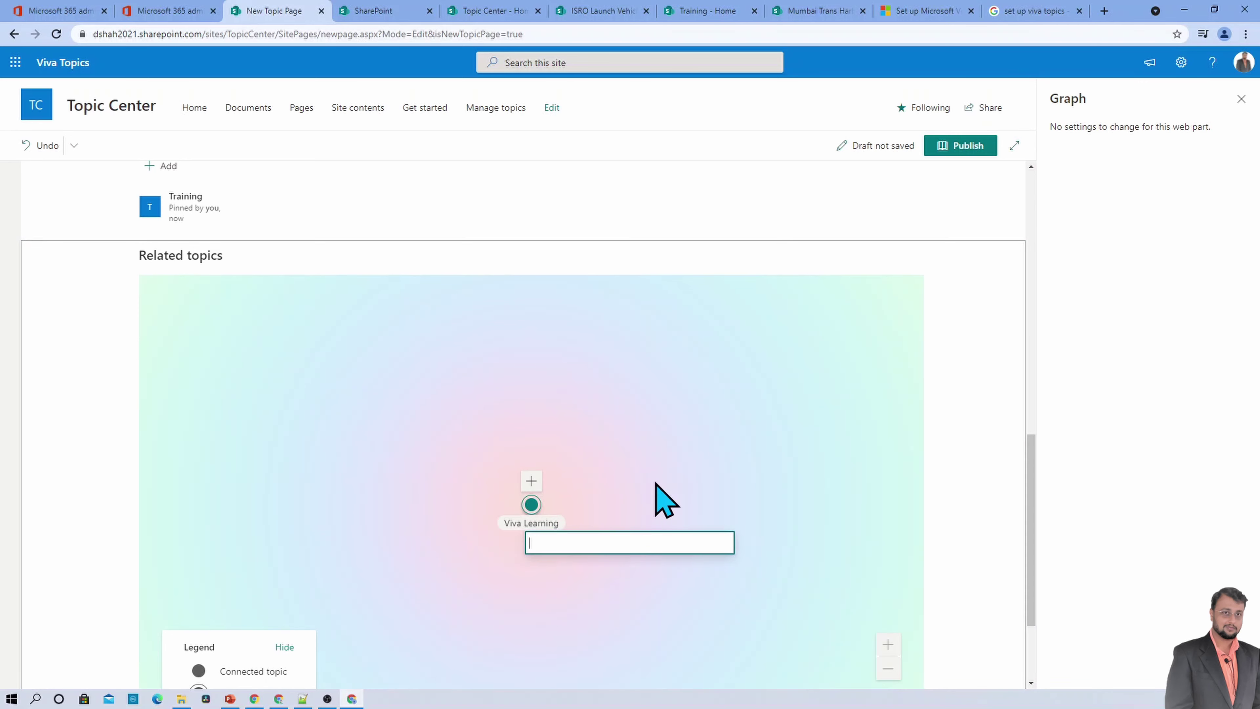
pyautogui.write('viv')
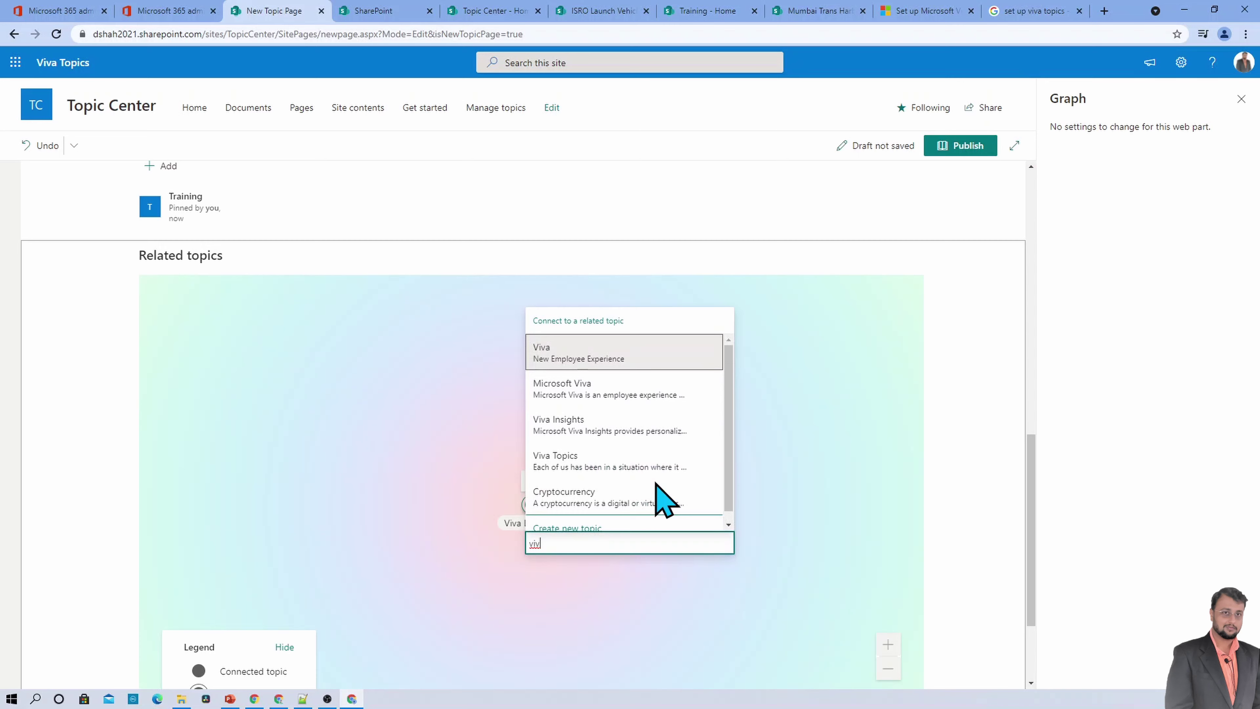
pyautogui.click(627, 359)
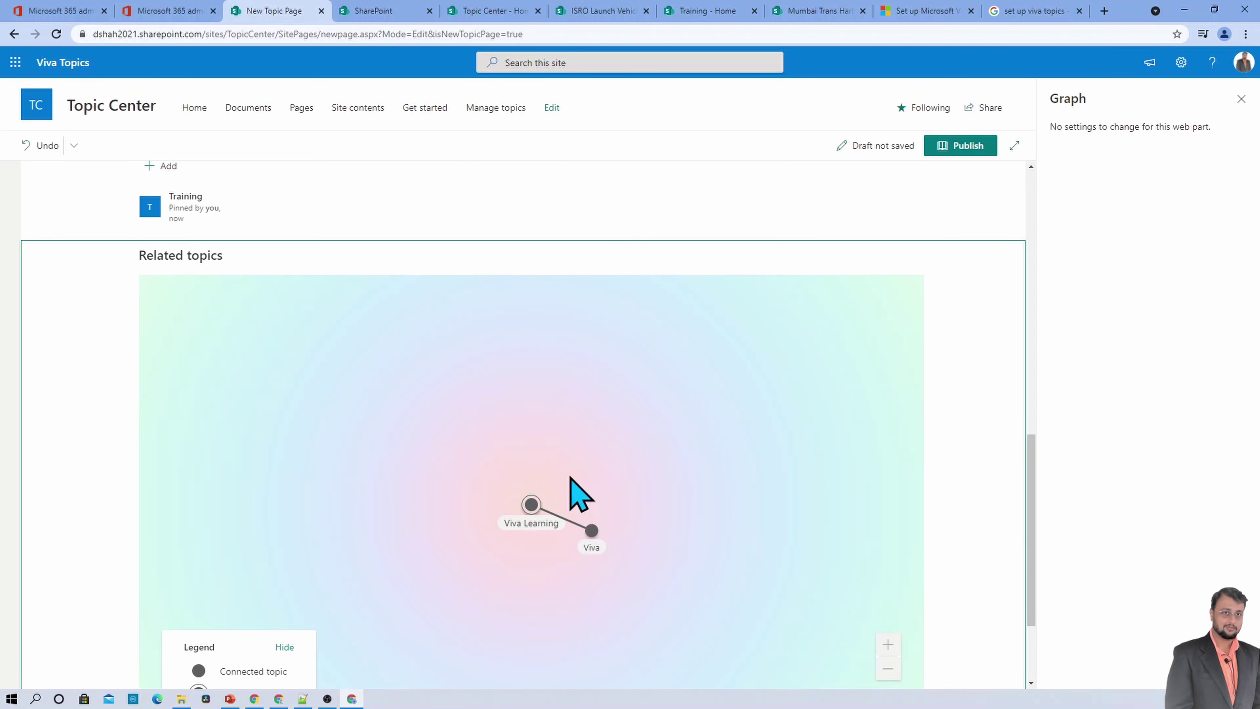
# Publish the Viva Learning topic page, confirm the publication, and look over the published page.
pyautogui.scroll(-3, 585, 562)
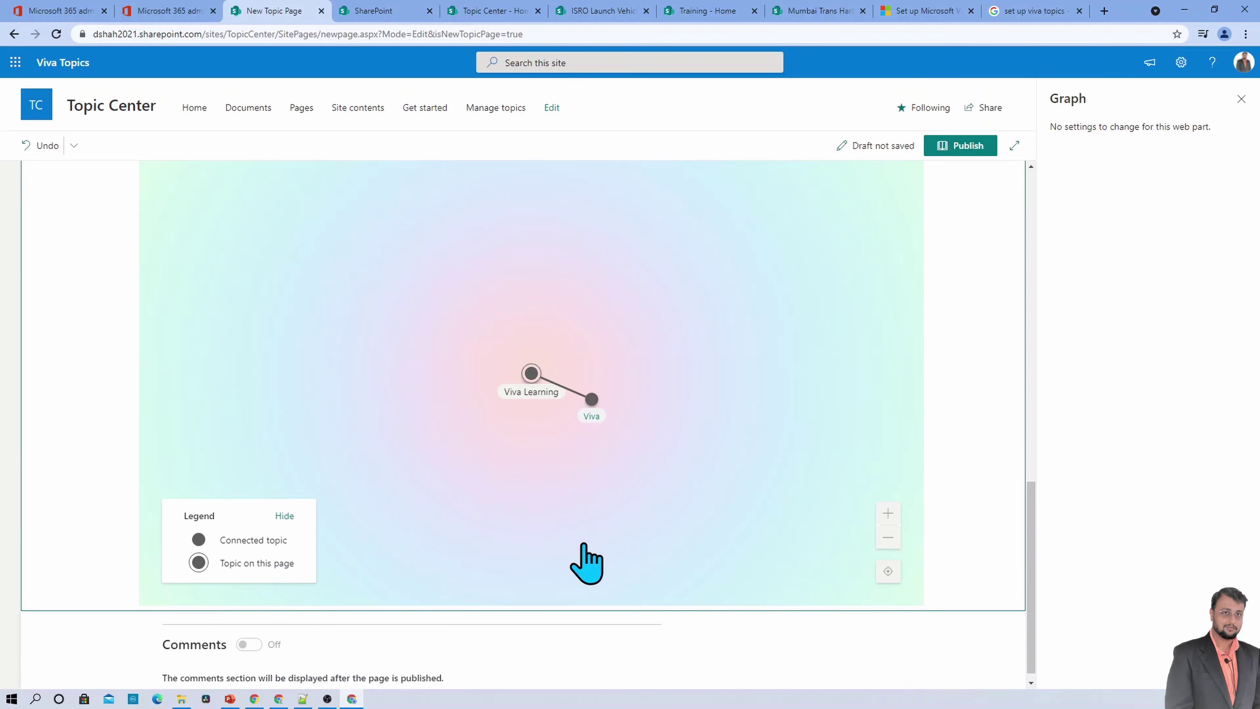
pyautogui.scroll(15, 923, 464)
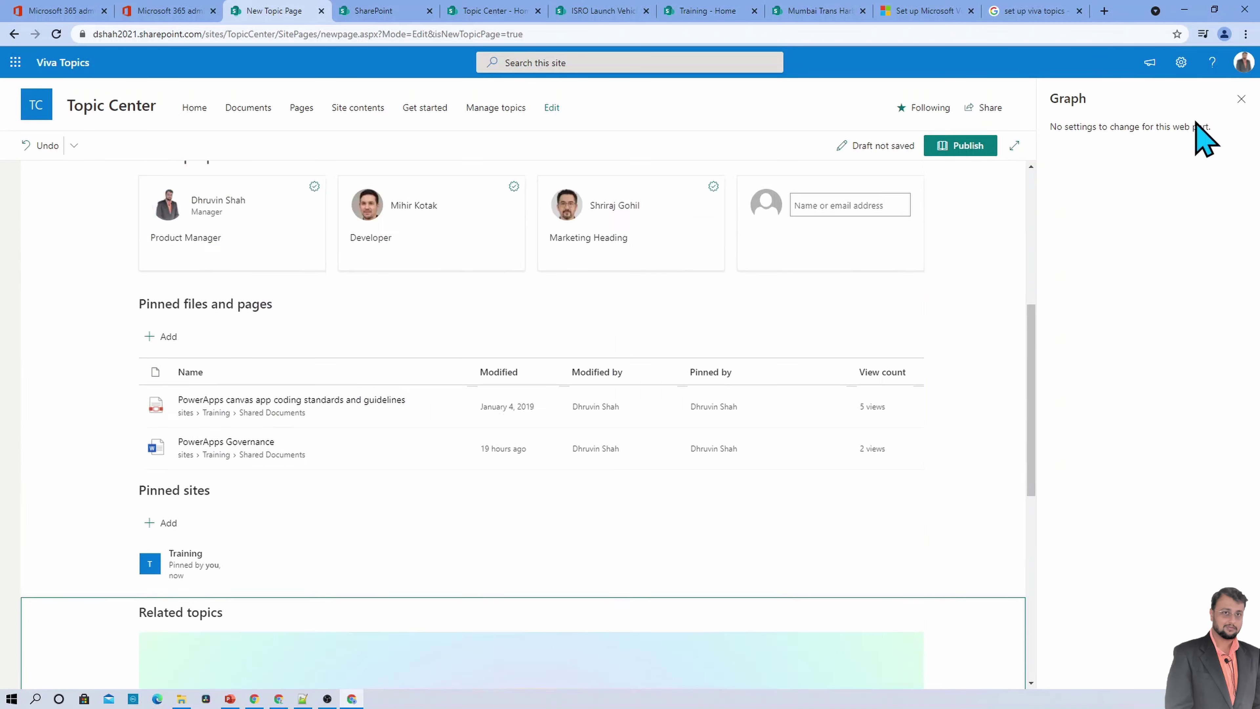
pyautogui.click(963, 155)
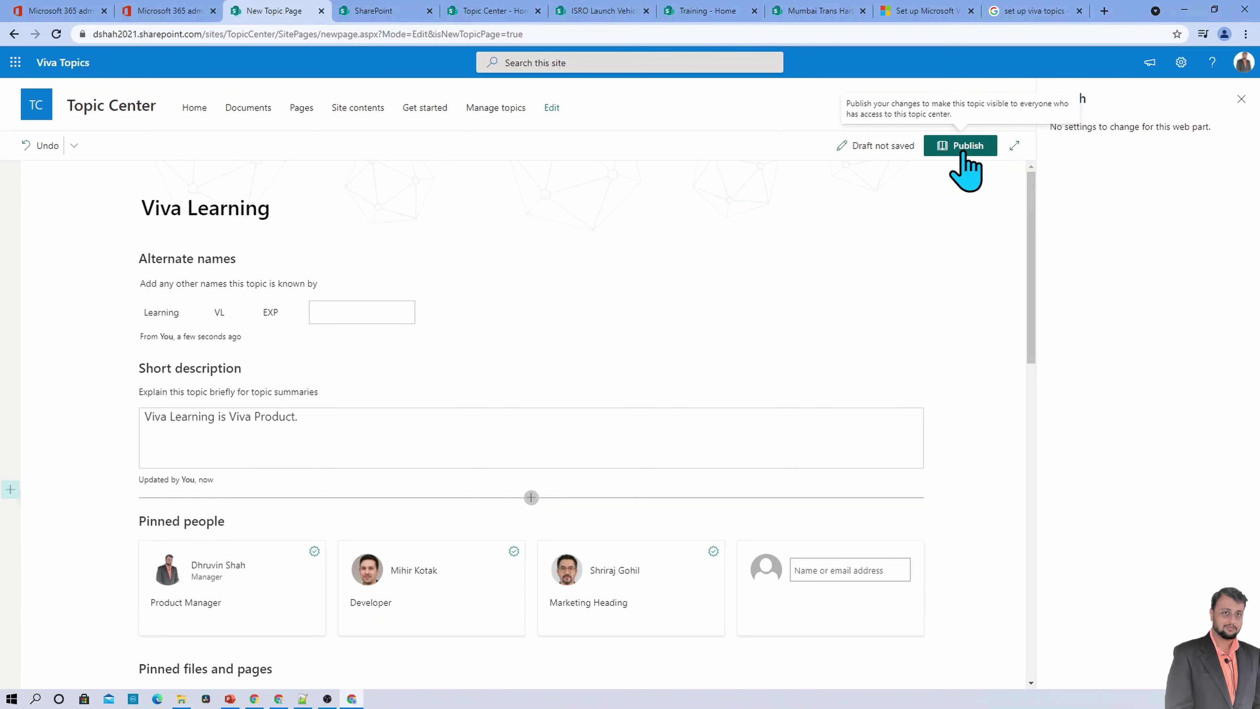
pyautogui.click(890, 494)
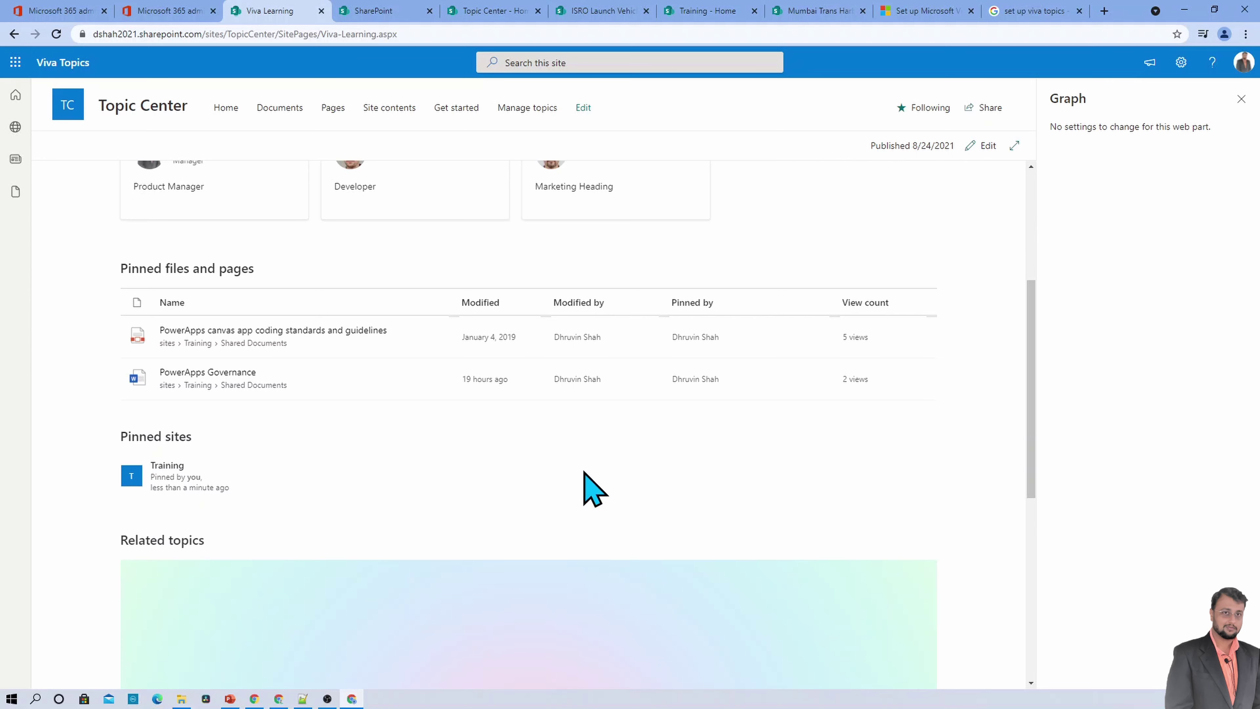
pyautogui.scroll(5, 593, 488)
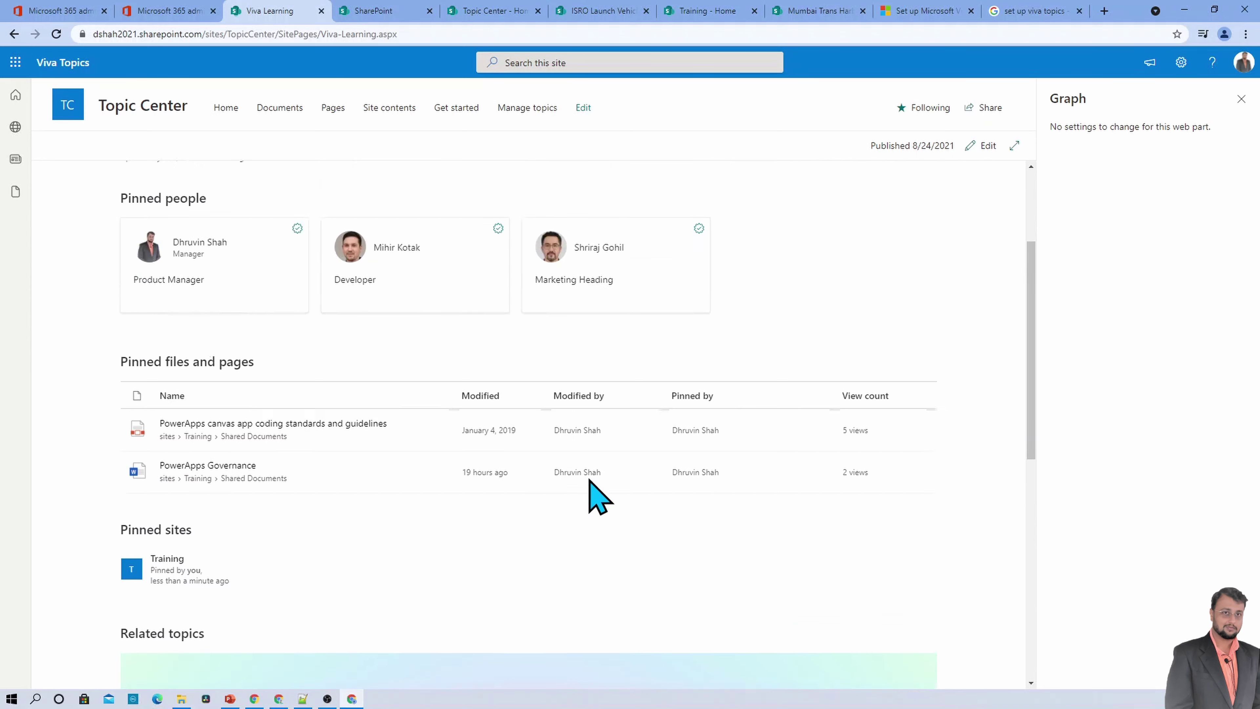
# Open topic management in a separate browser tab and check the published topics list for the Viva Learning topic.
pyautogui.click(535, 115)
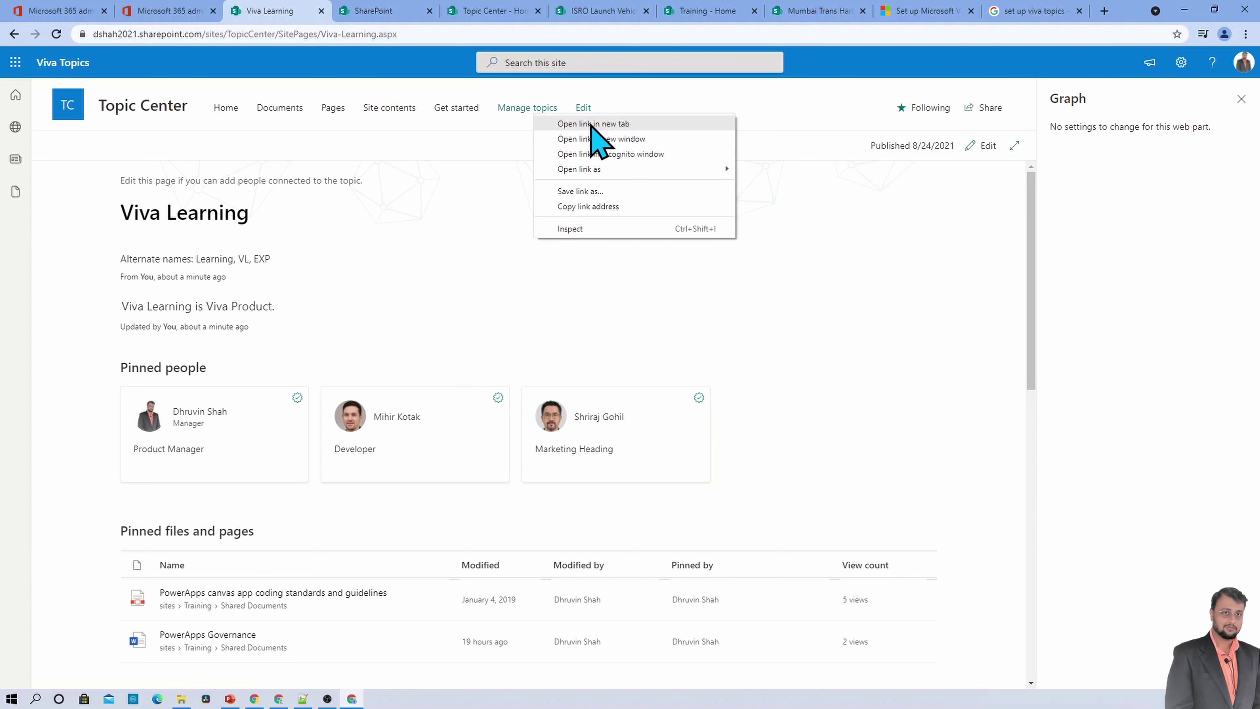
pyautogui.click(538, 121)
pyautogui.click(365, 11)
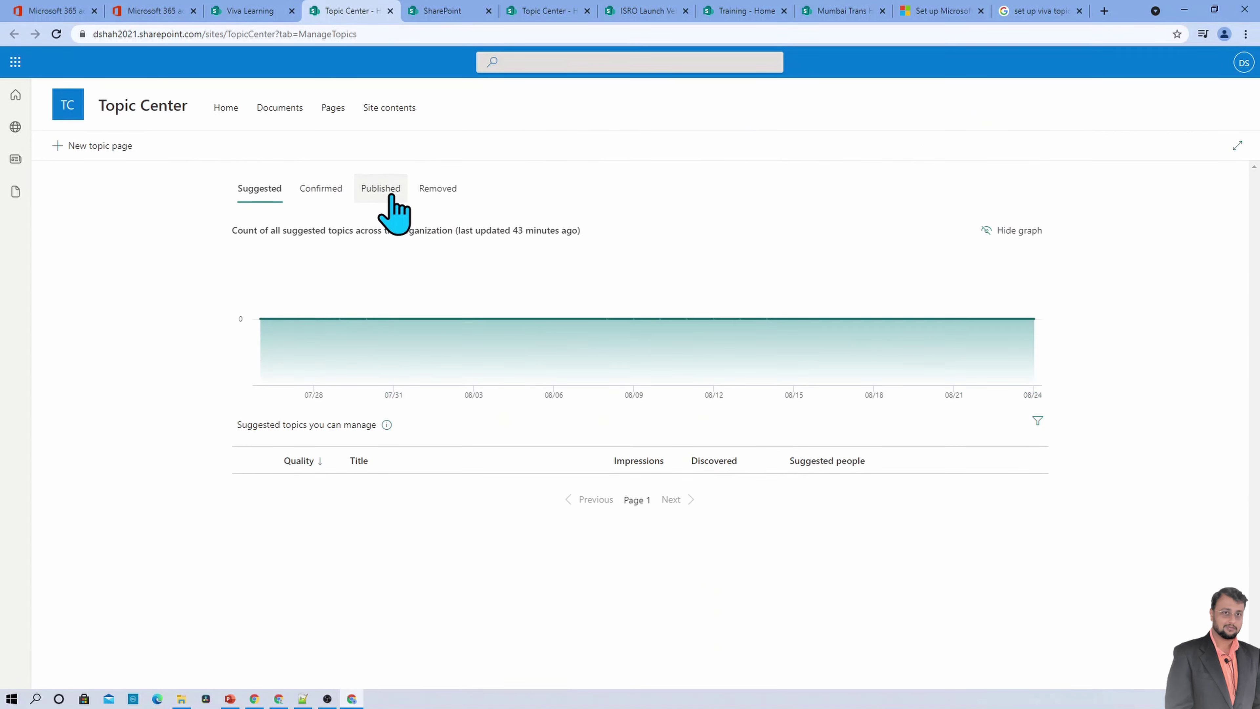
pyautogui.click(381, 189)
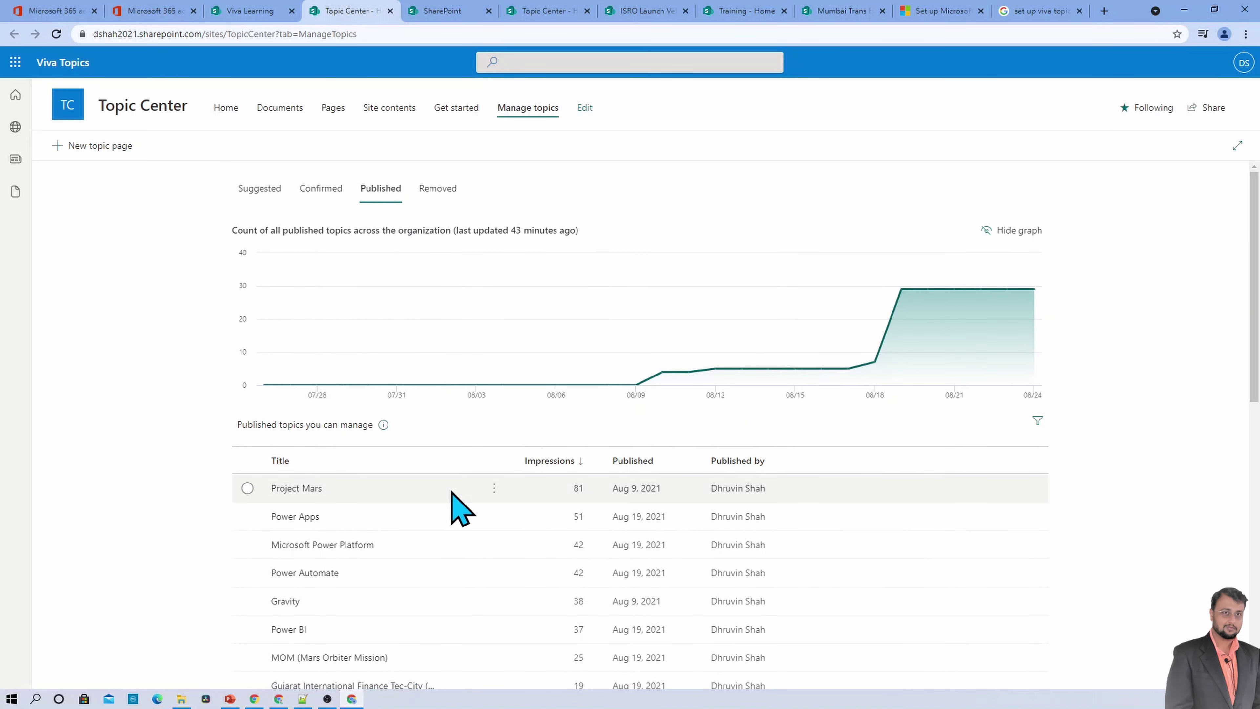
pyautogui.scroll(-6, 453, 506)
pyautogui.scroll(-4, 452, 493)
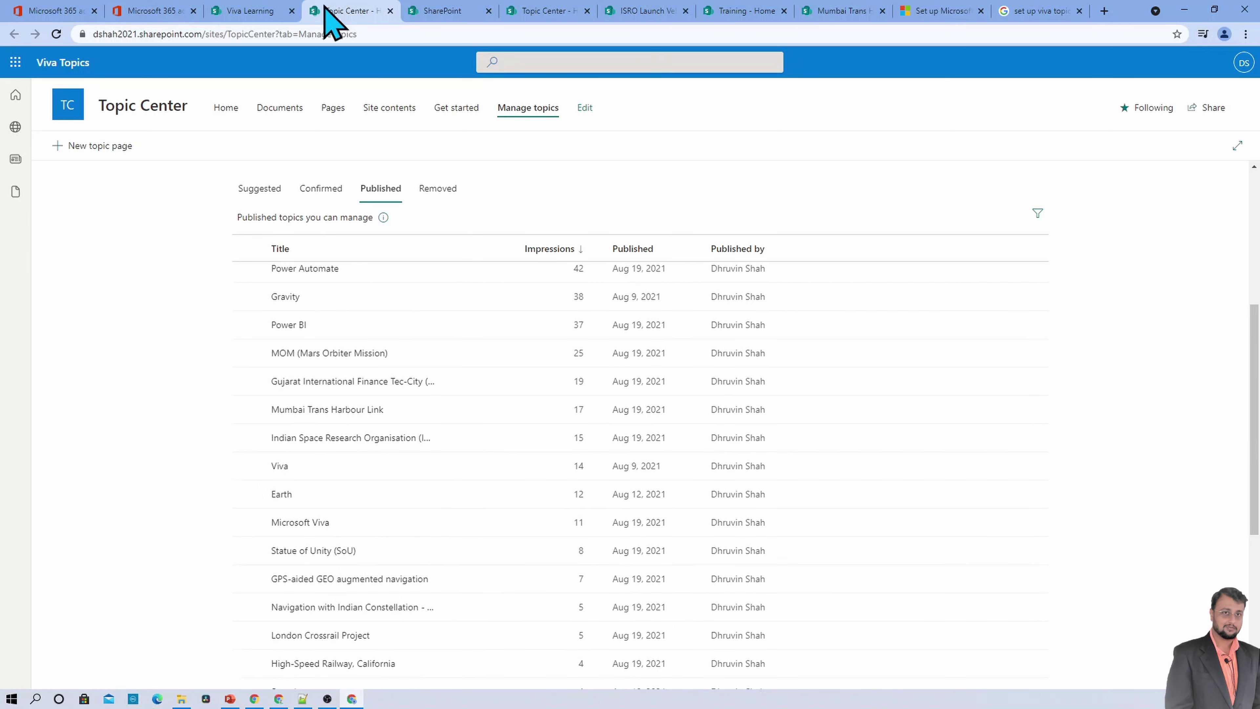
pyautogui.click(246, 17)
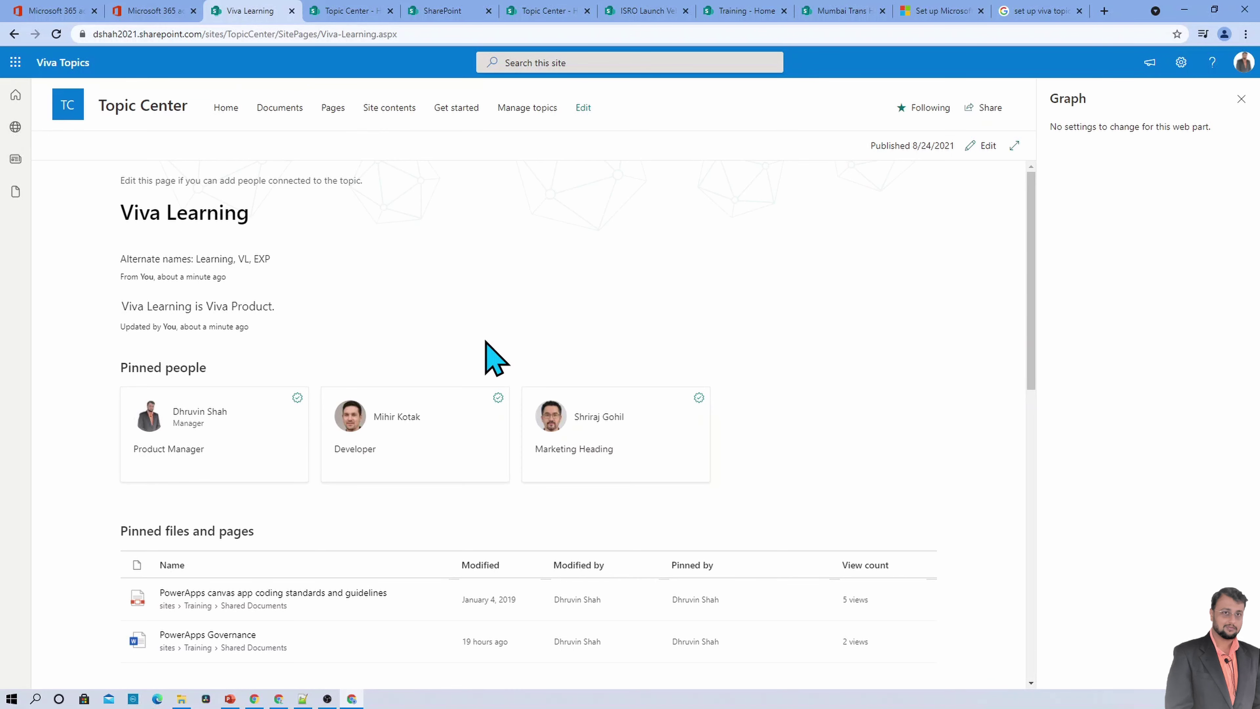
pyautogui.click(368, 12)
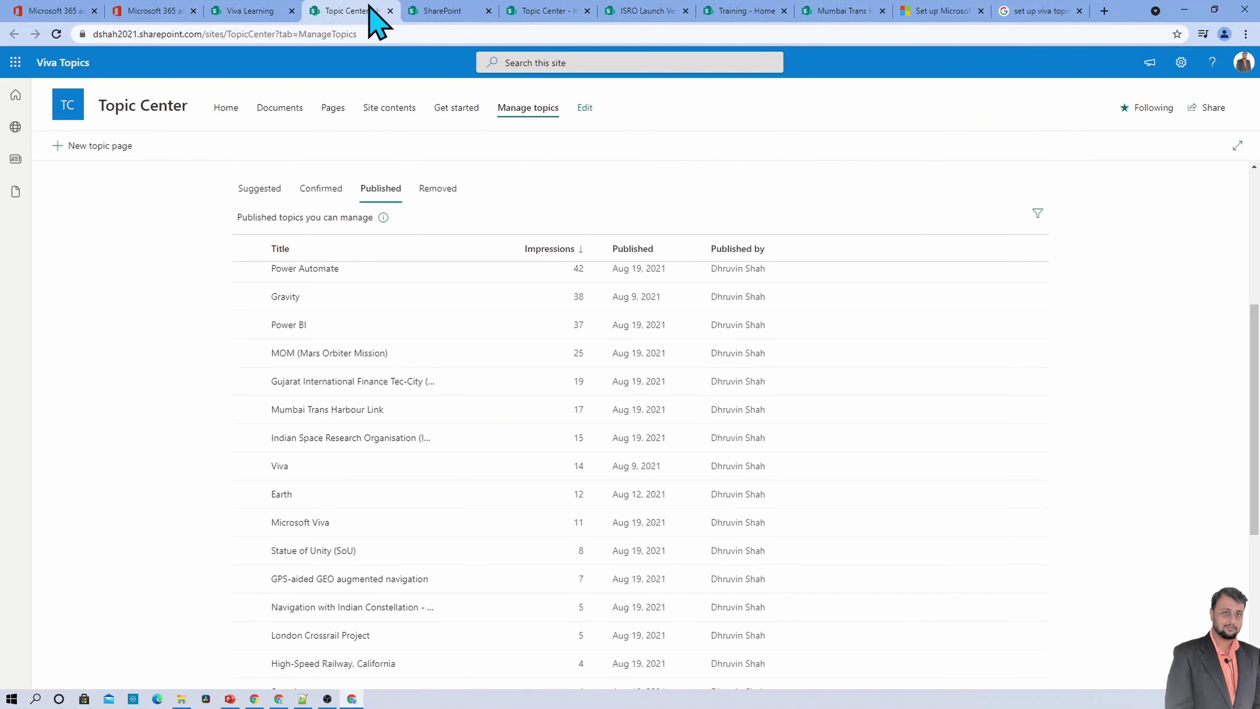
pyautogui.click(386, 196)
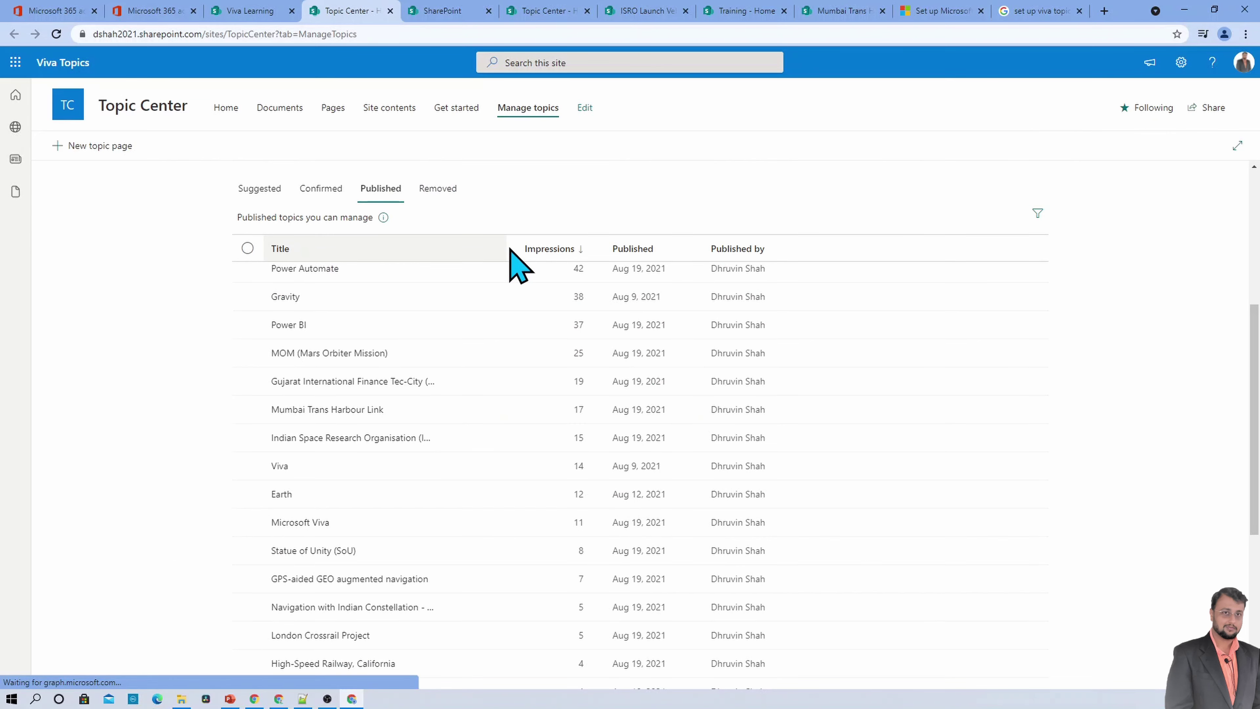
pyautogui.click(251, 11)
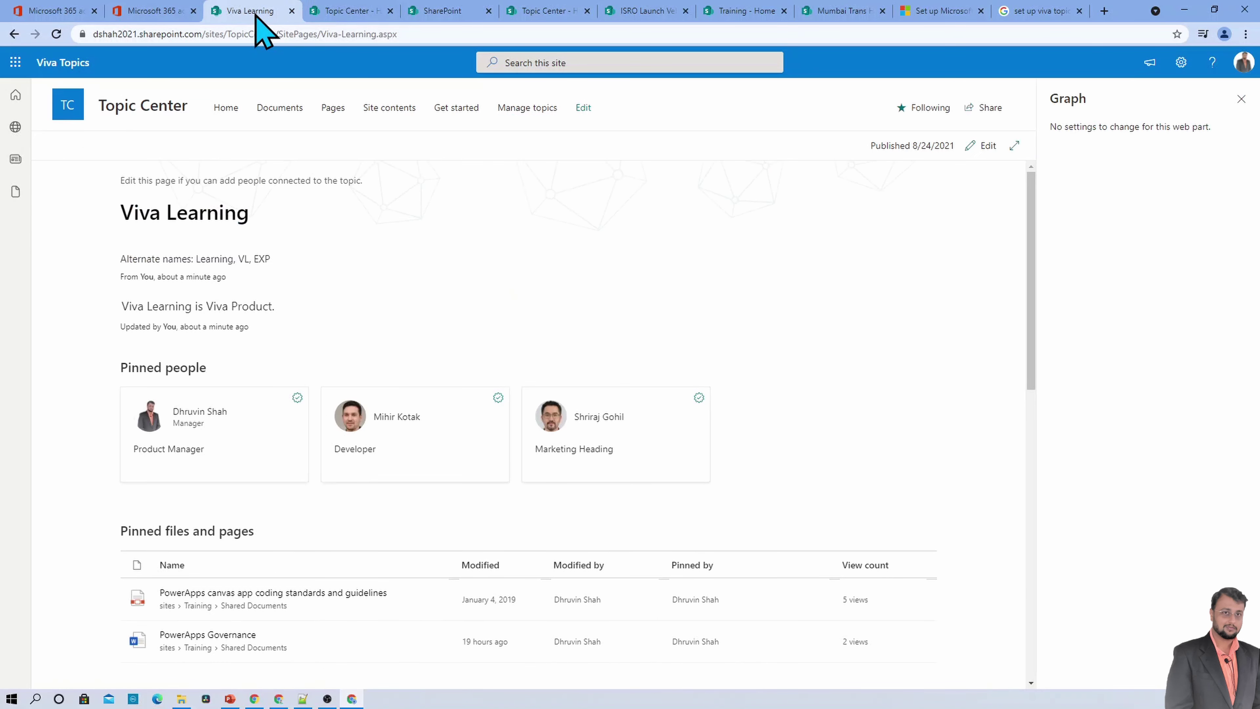
# Open the Topic Center's Site Pages library from the site contents and locate the Viva-Learning.aspx page.
pyautogui.click(401, 107)
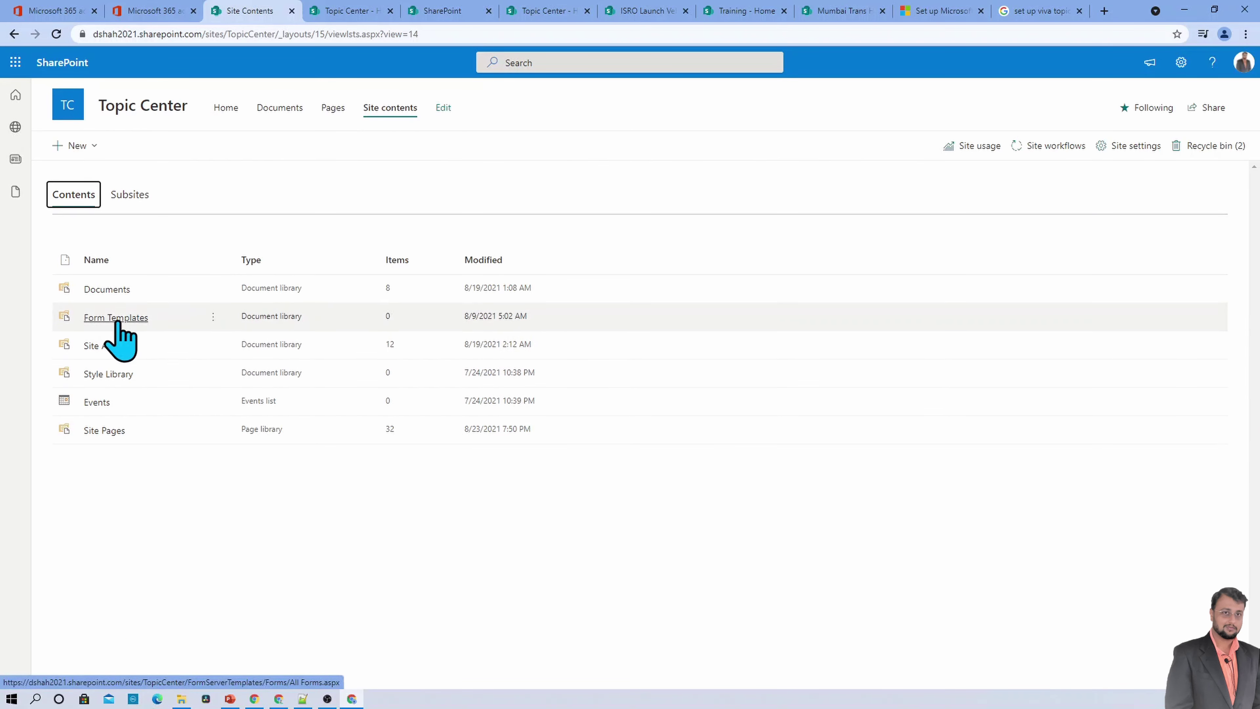
pyautogui.click(101, 430)
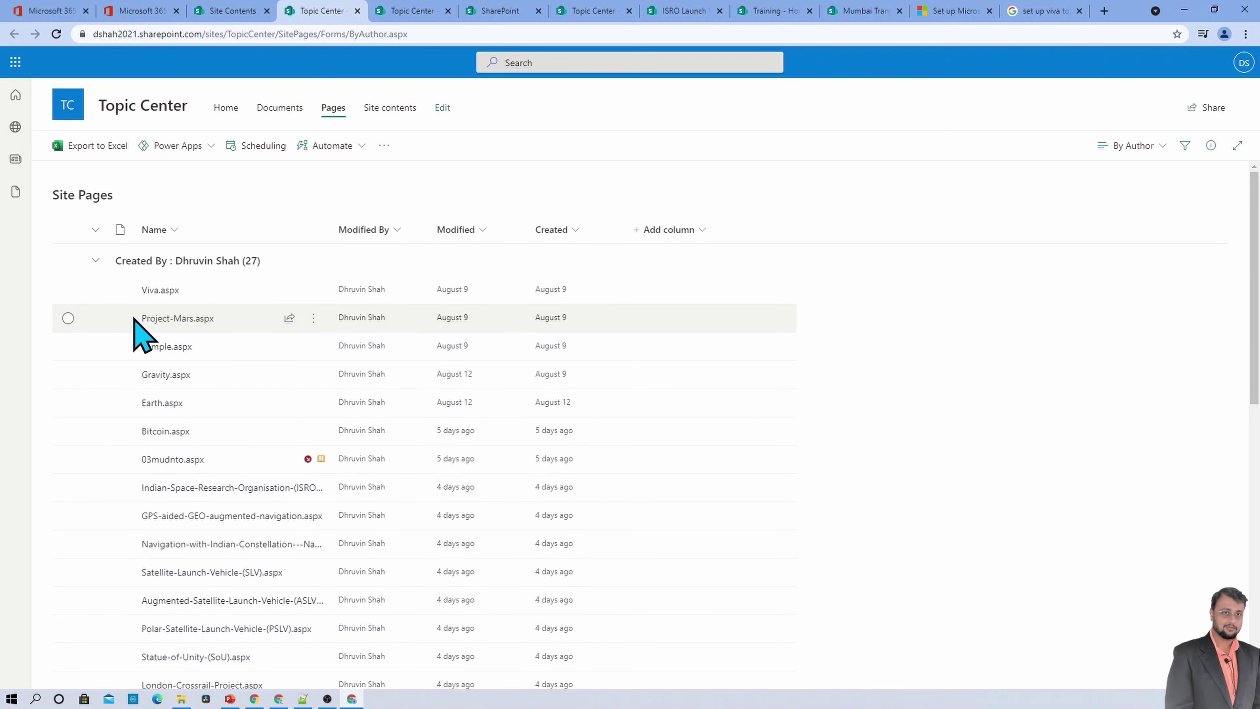
pyautogui.scroll(-10, 297, 397)
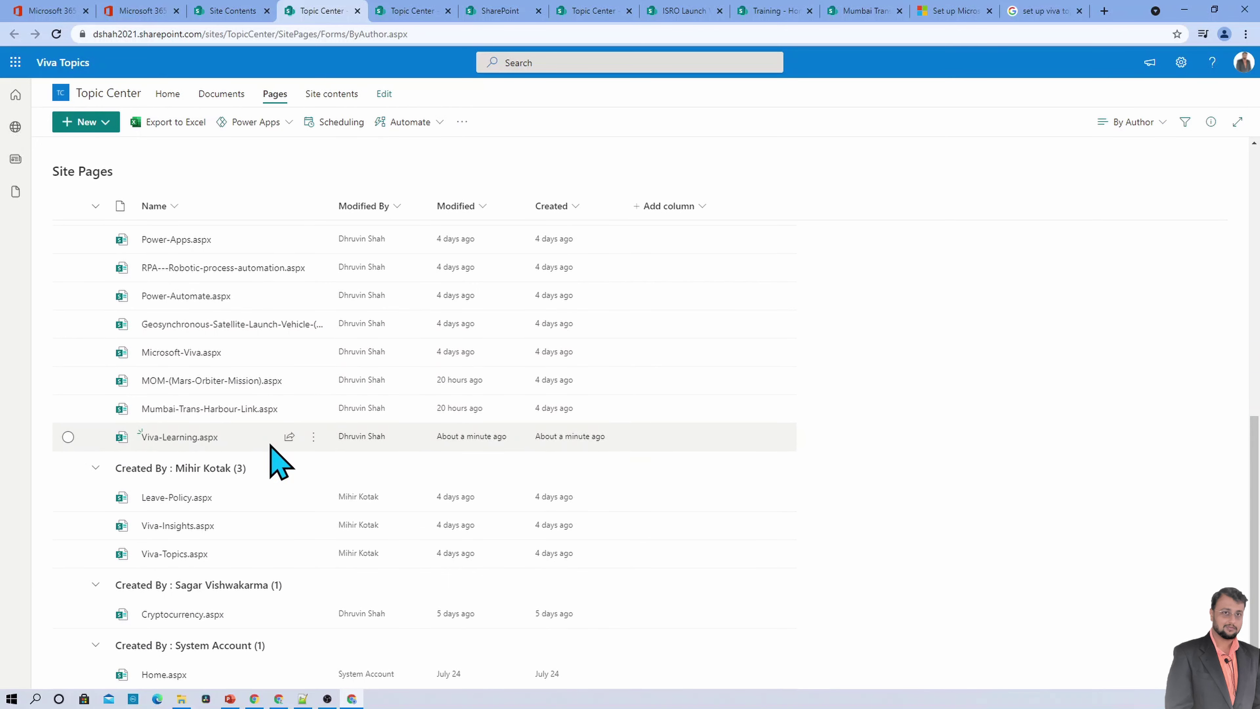
pyautogui.moveTo(269, 445)
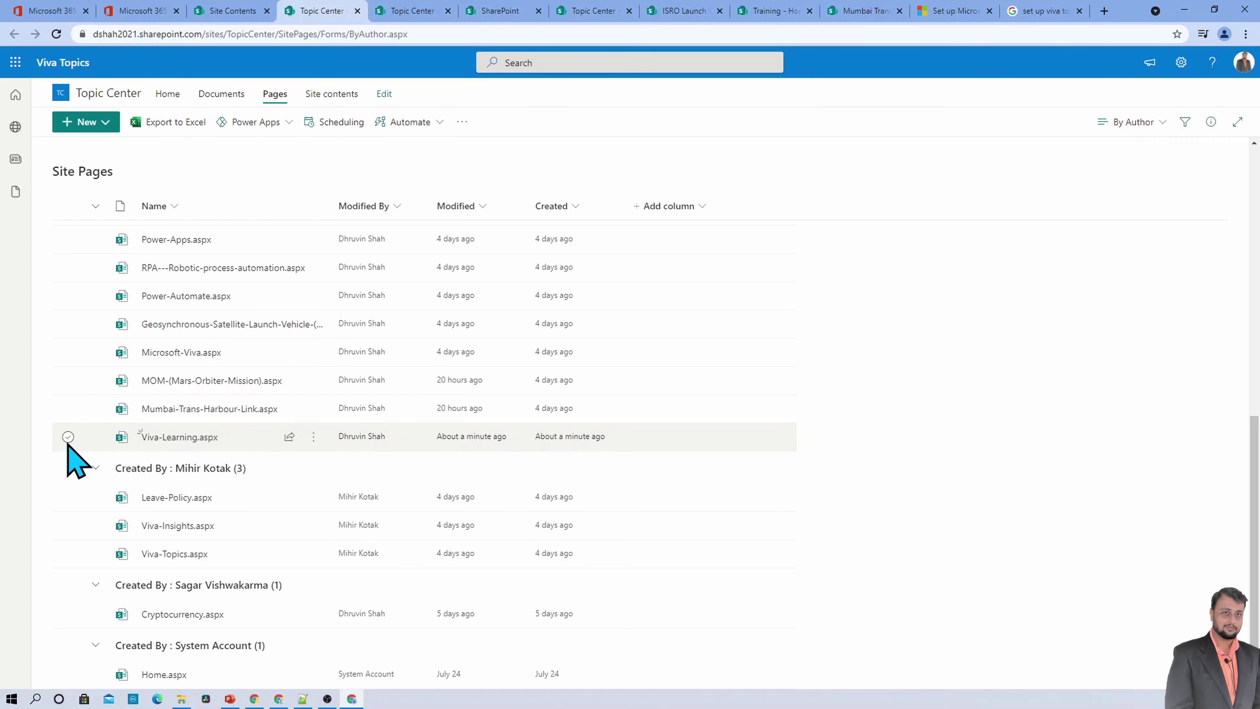
# Return to the published topics list, preview the Mumbai Trans Harbour Link topic card, select the topic and show its available actions.
pyautogui.click(399, 10)
pyautogui.moveTo(381, 196)
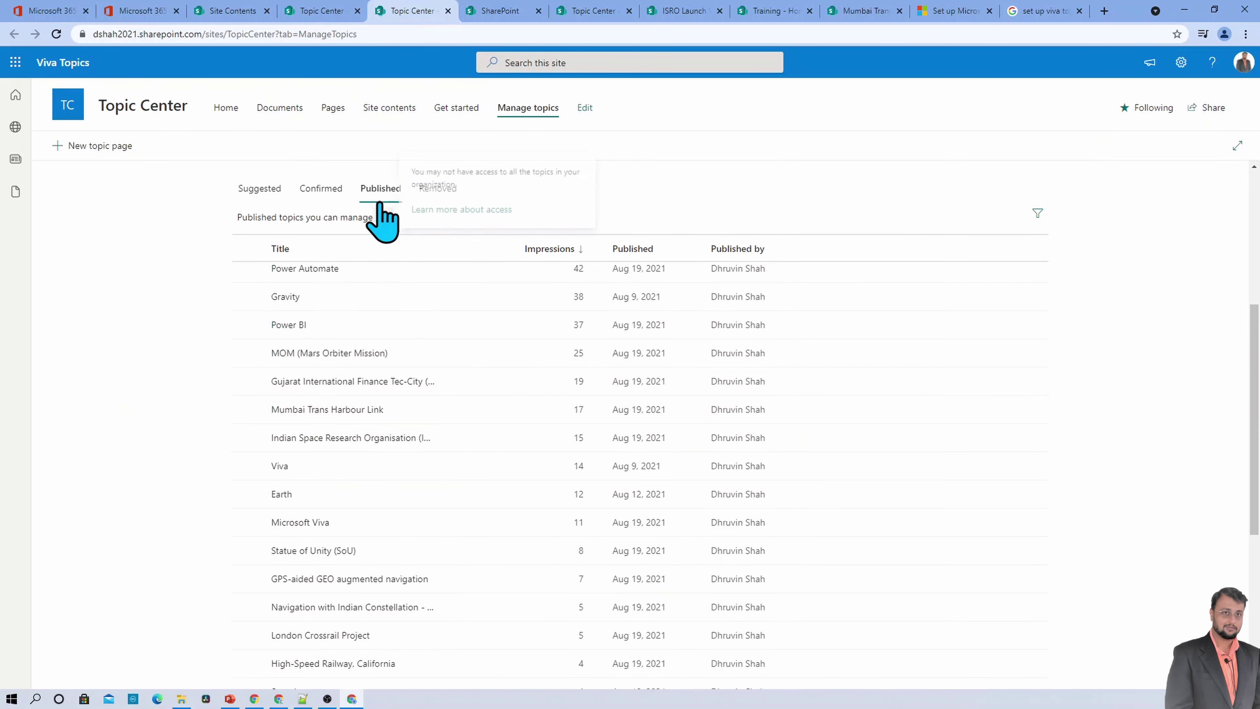
pyautogui.scroll(-7, 413, 571)
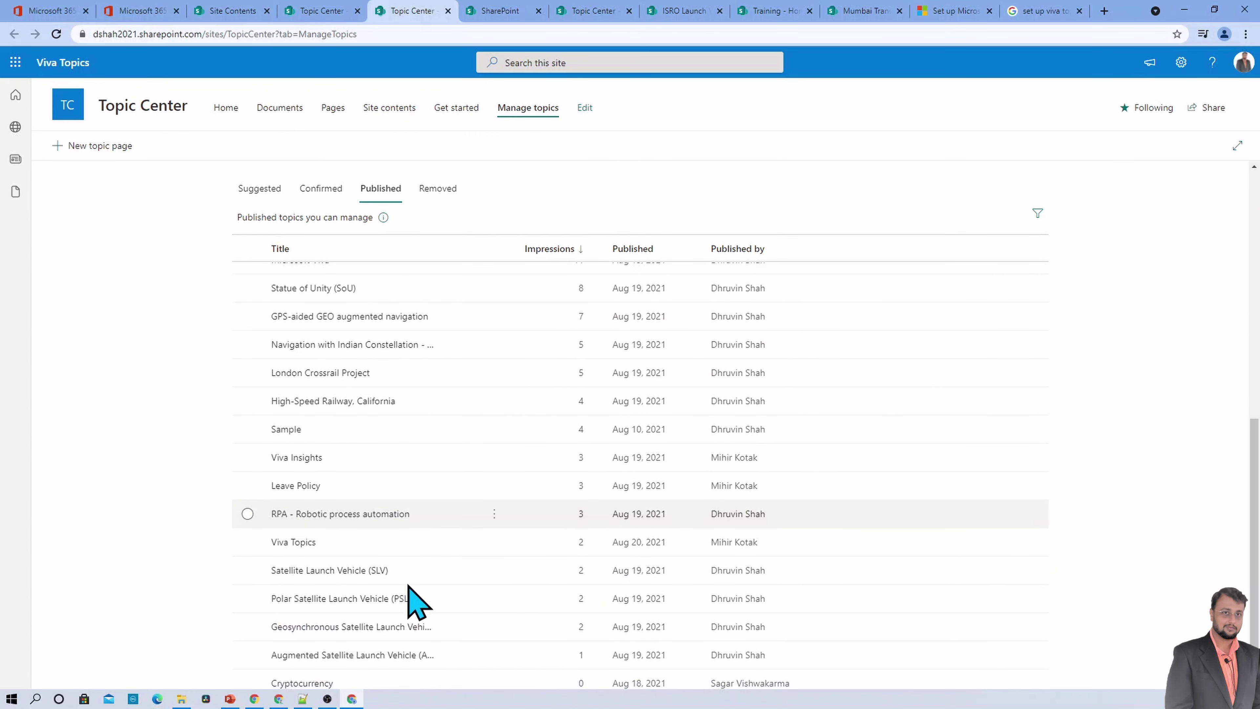
pyautogui.scroll(8, 413, 600)
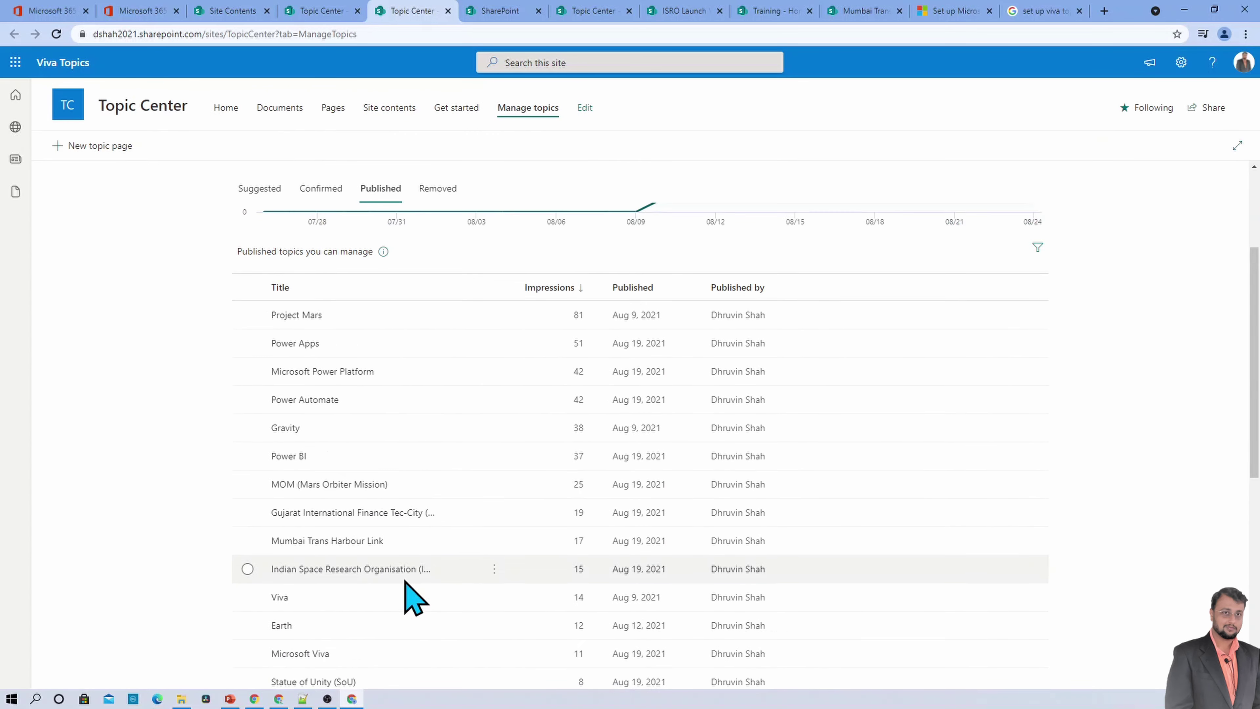
pyautogui.moveTo(336, 544)
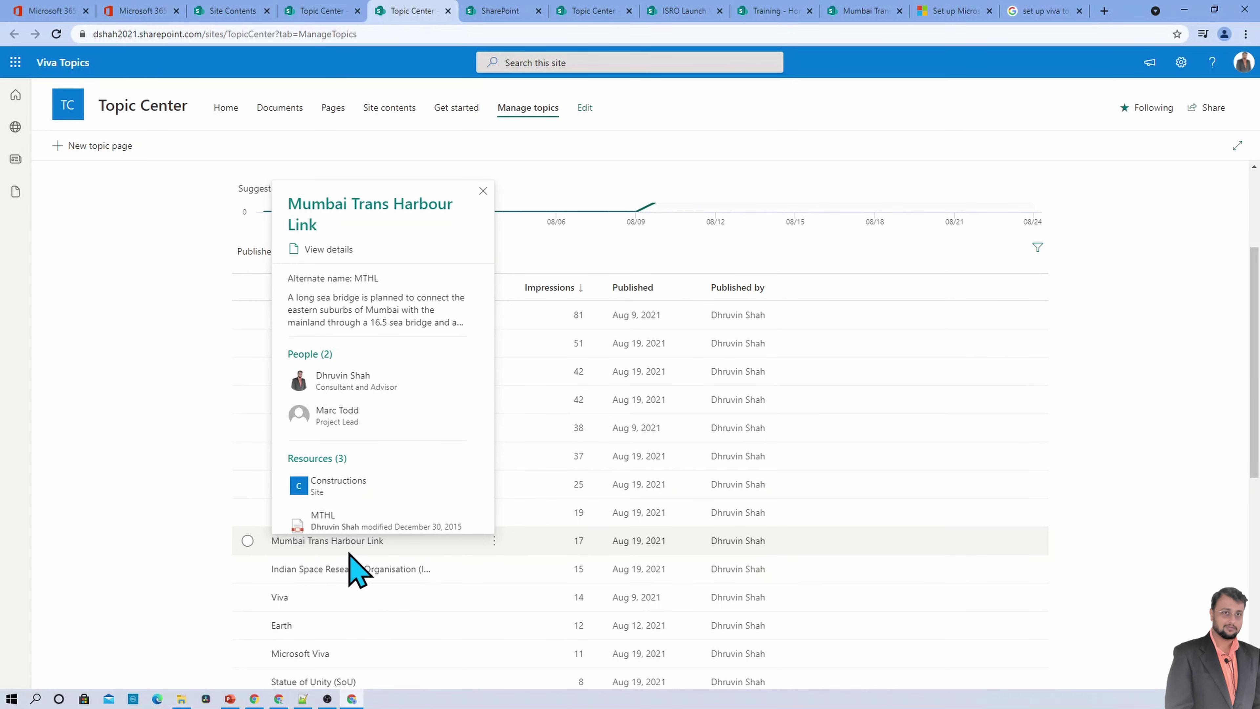
pyautogui.click(248, 541)
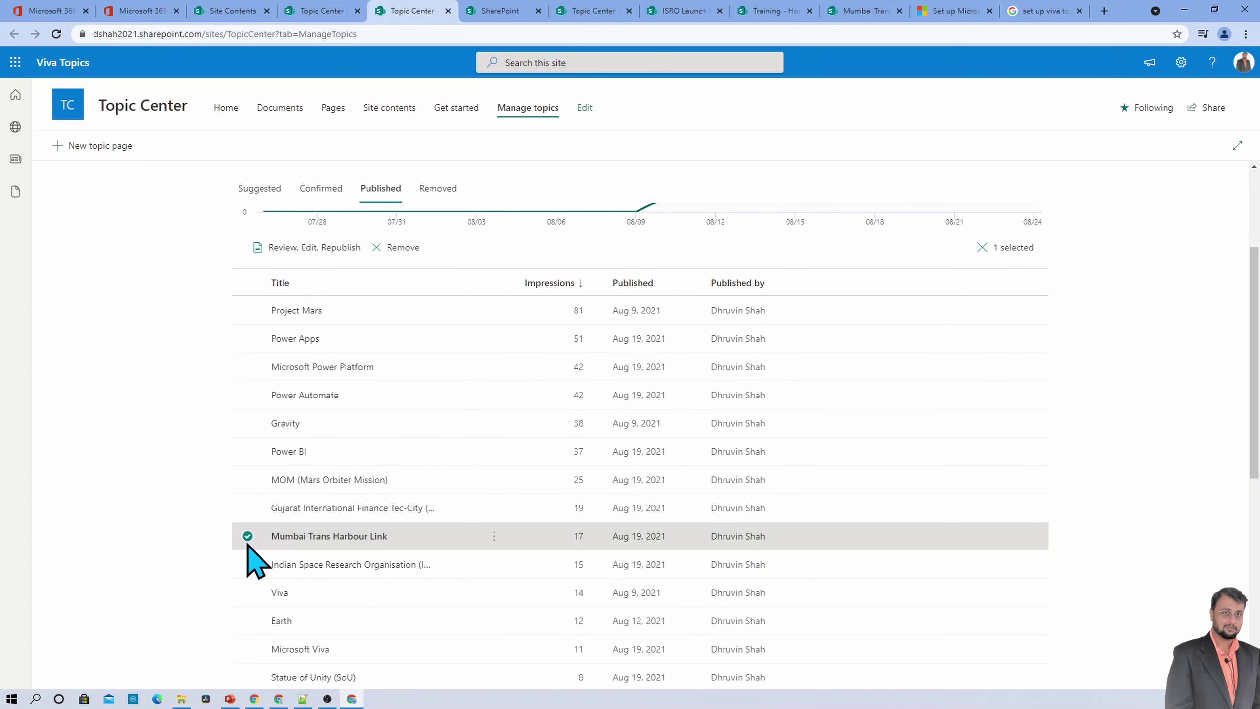
pyautogui.click(494, 536)
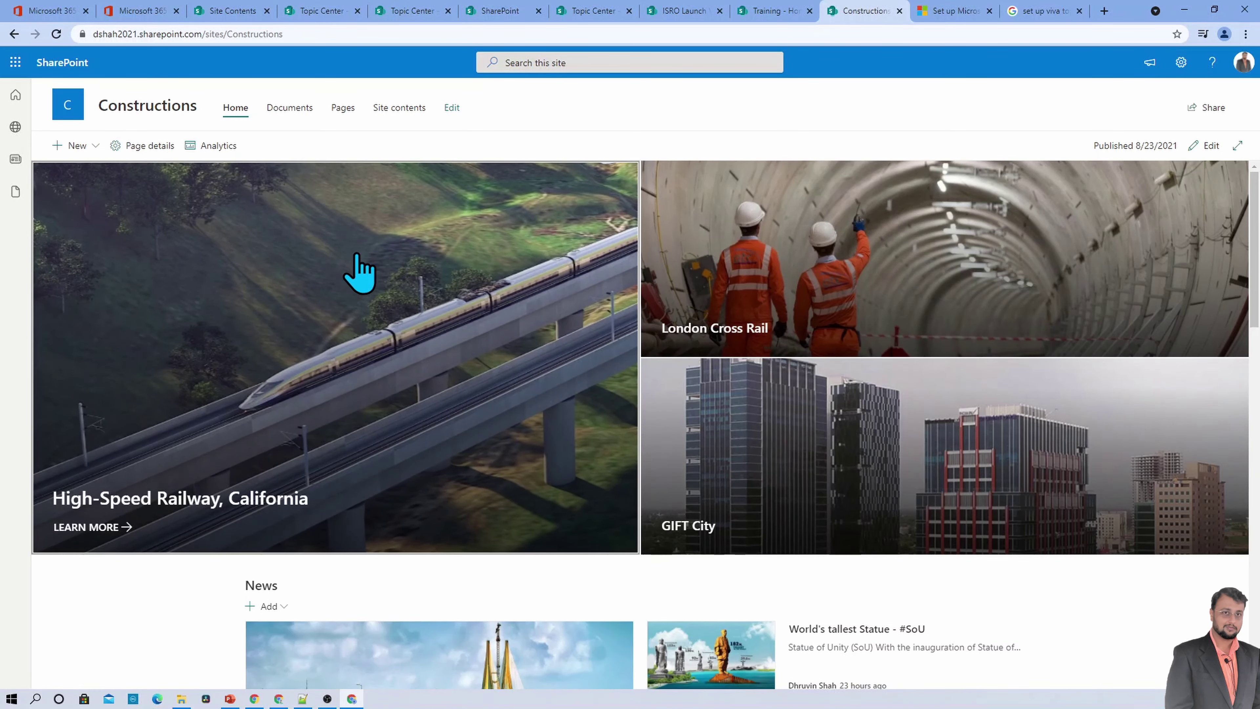
# Open the Constructions news post "Mumbai Trans Harbour Link: Decades-long wait" for editing and add an empty line below the About line.
pyautogui.scroll(-5, 359, 272)
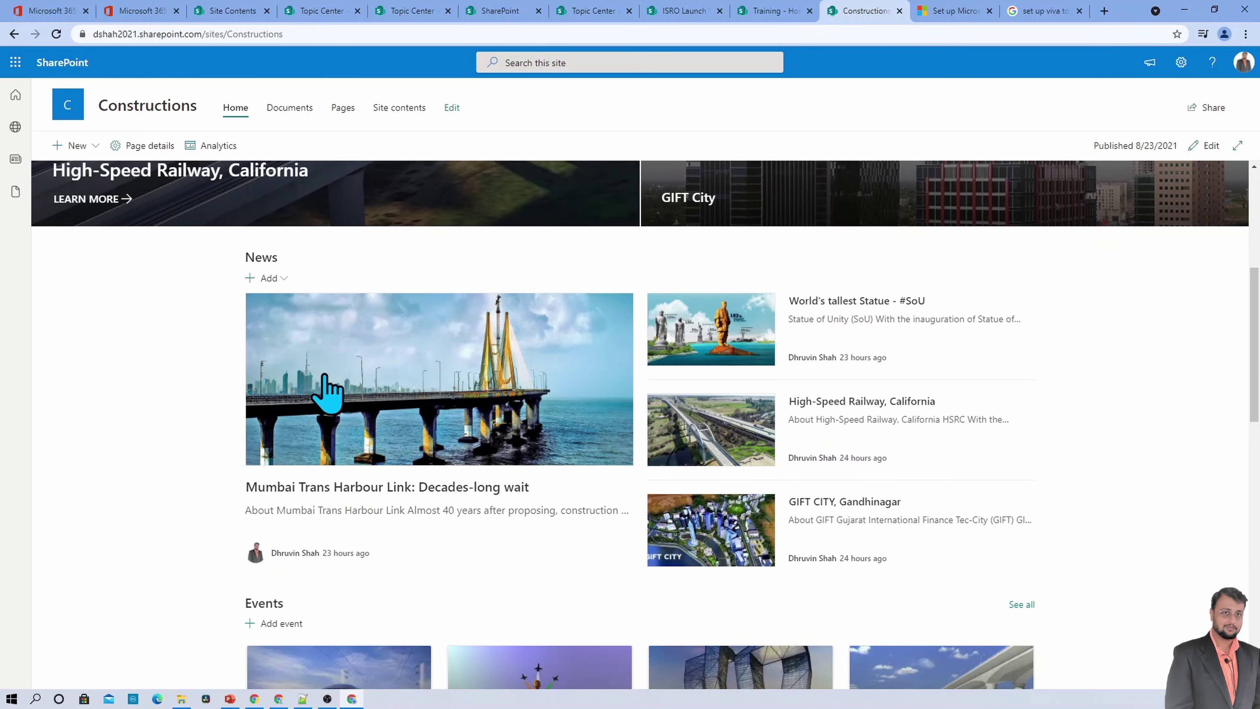
pyautogui.click(388, 488)
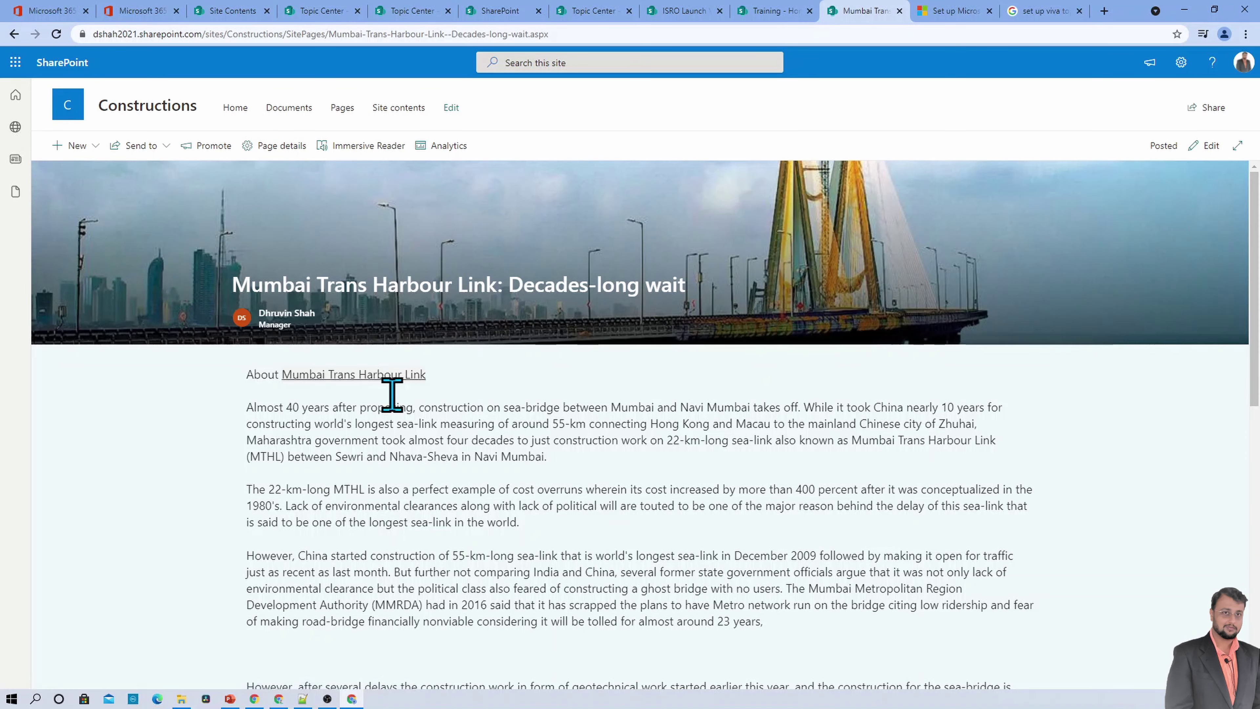
pyautogui.click(1210, 146)
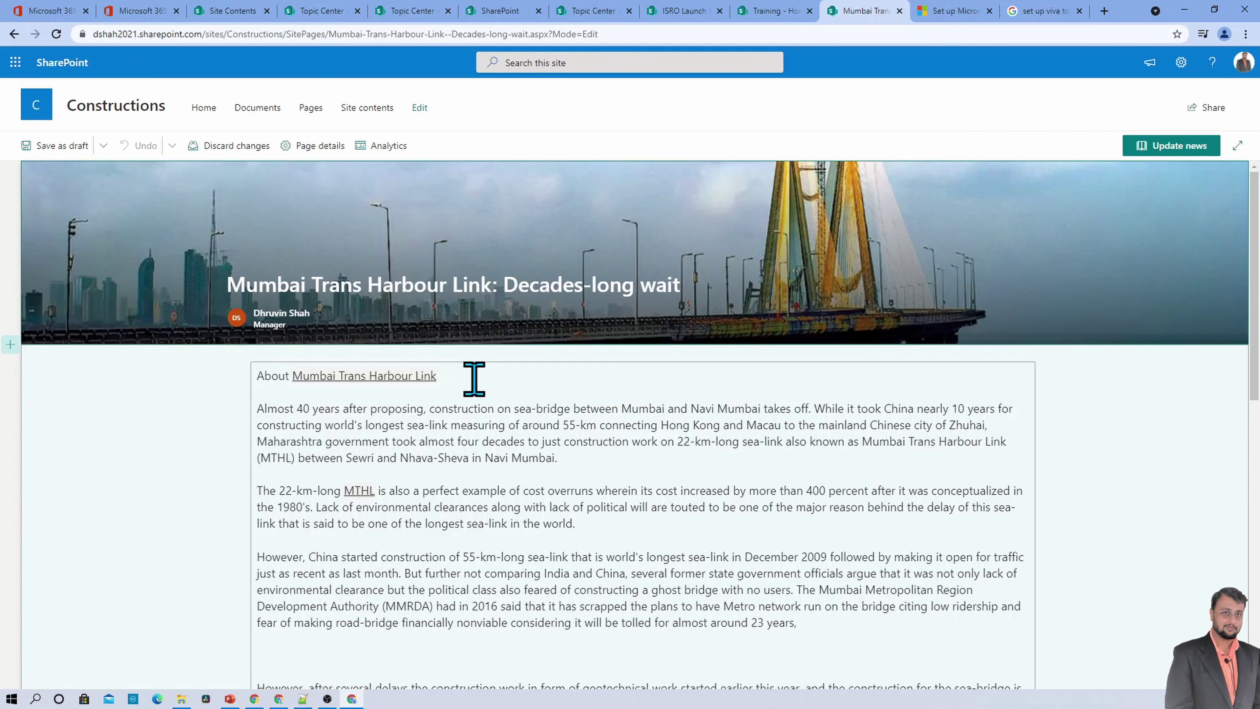
pyautogui.click(476, 378)
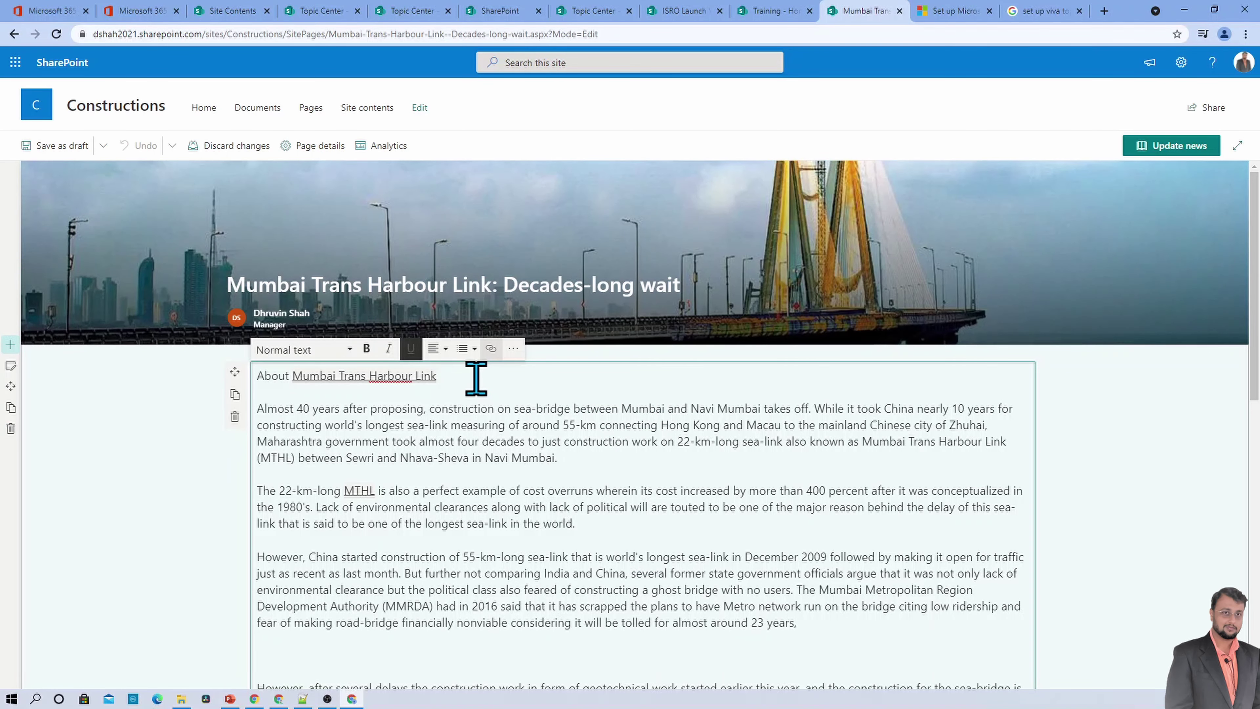
pyautogui.press('Return')
pyautogui.press('Return')
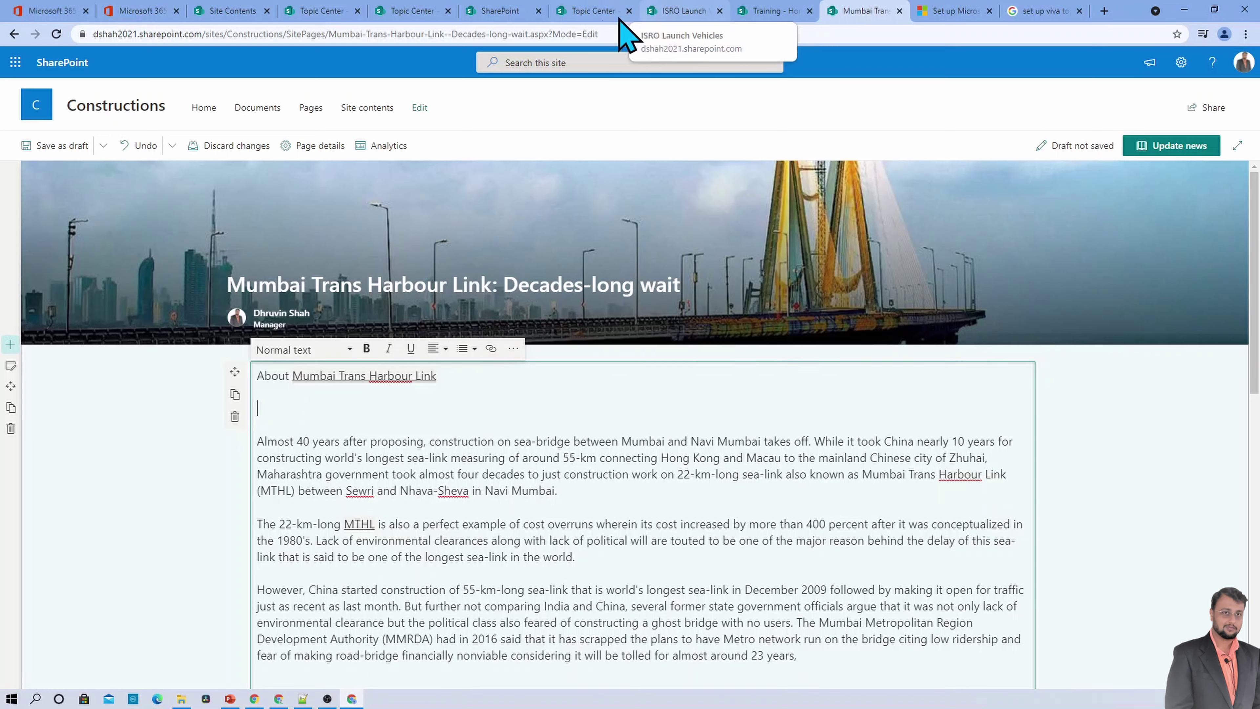
# Check the Mumbai Trans Harbour Link topic page, insert #MTHL and #Mumbai Trans Harbour Link topic references below the About line, and update the news post.
pyautogui.click(435, 11)
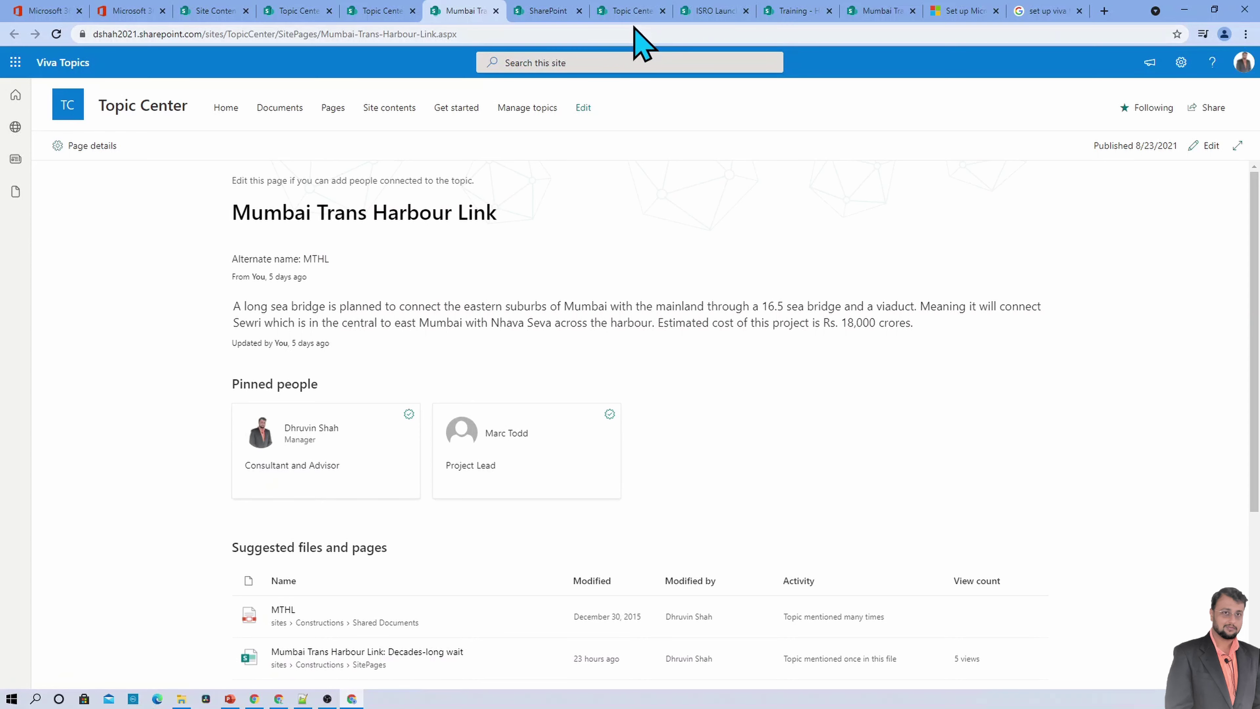
pyautogui.click(869, 17)
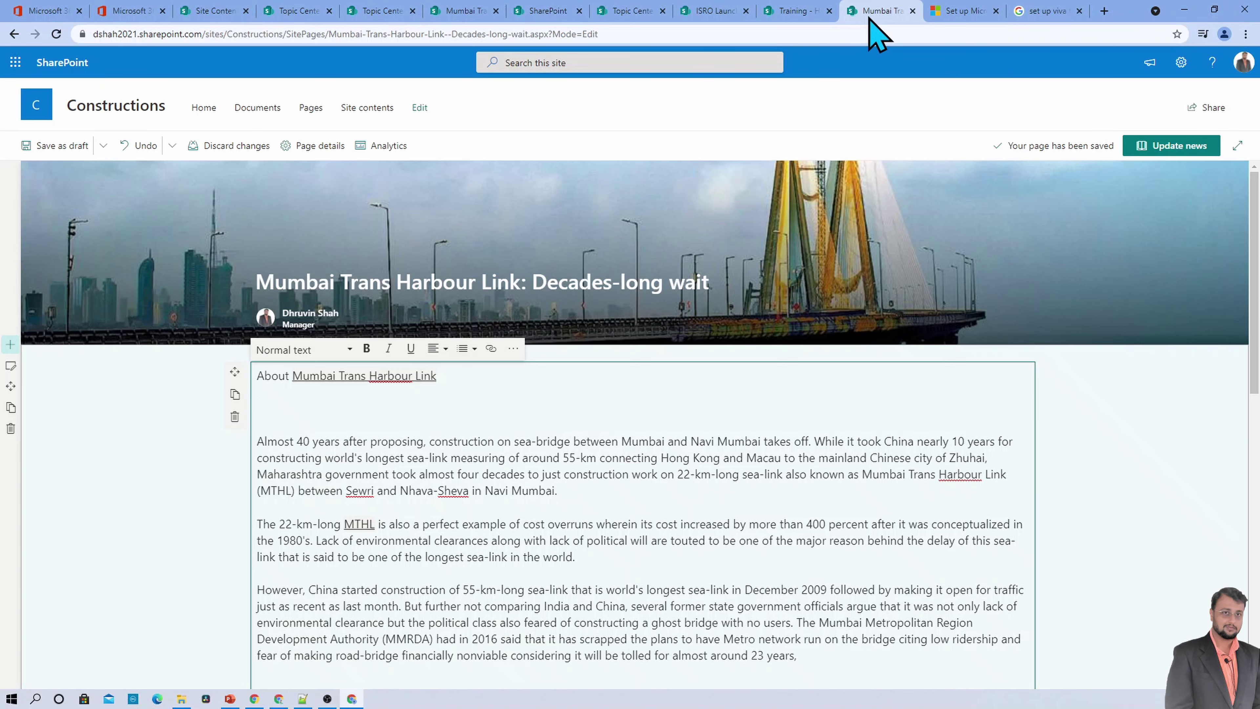
pyautogui.click(368, 424)
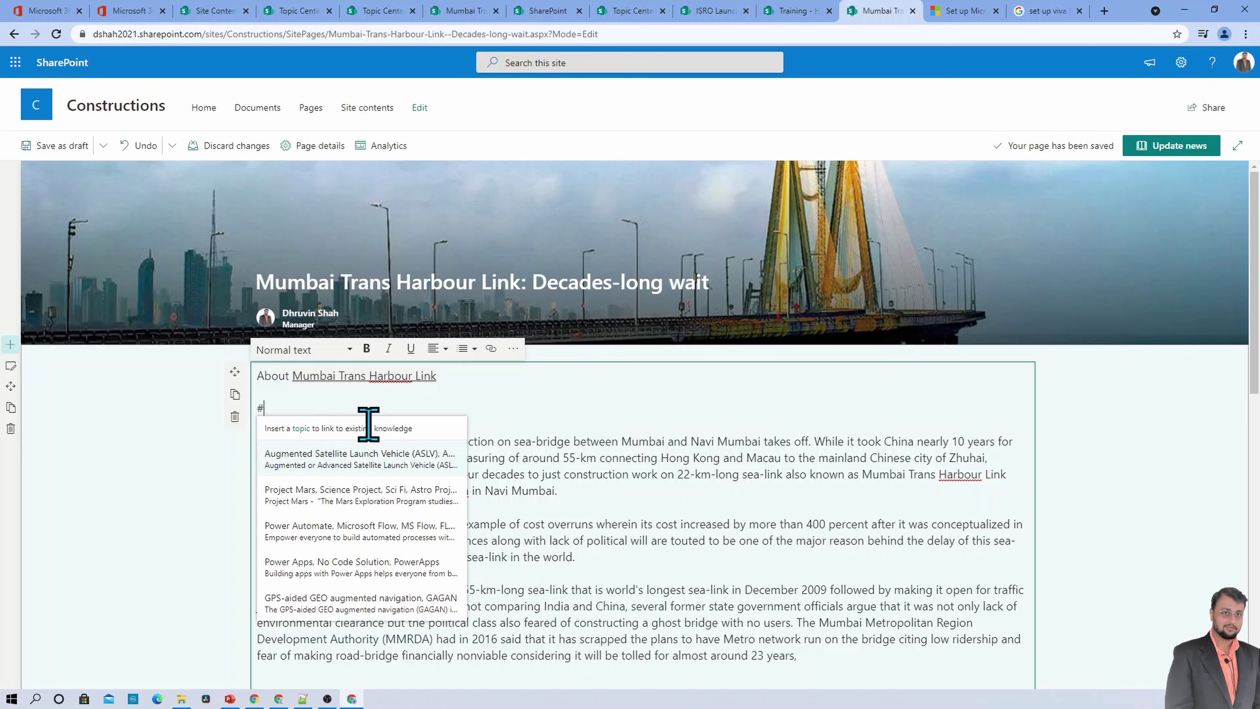
pyautogui.write('#MT')
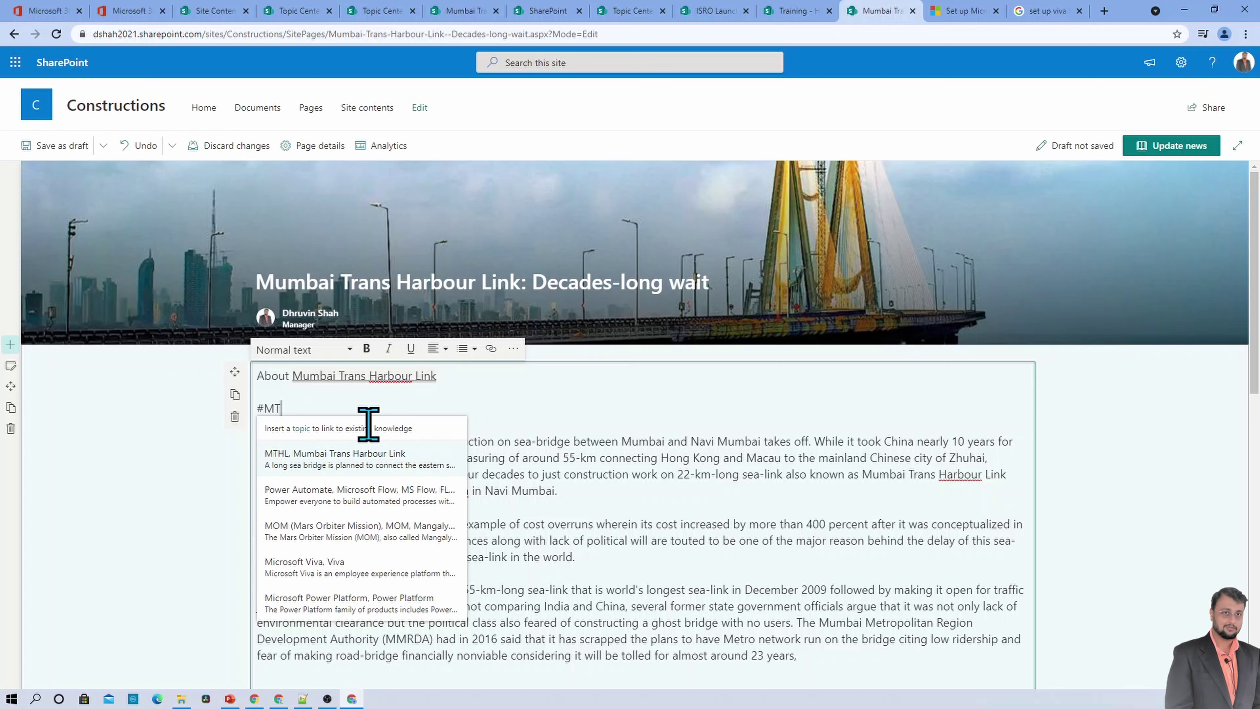
pyautogui.click(316, 461)
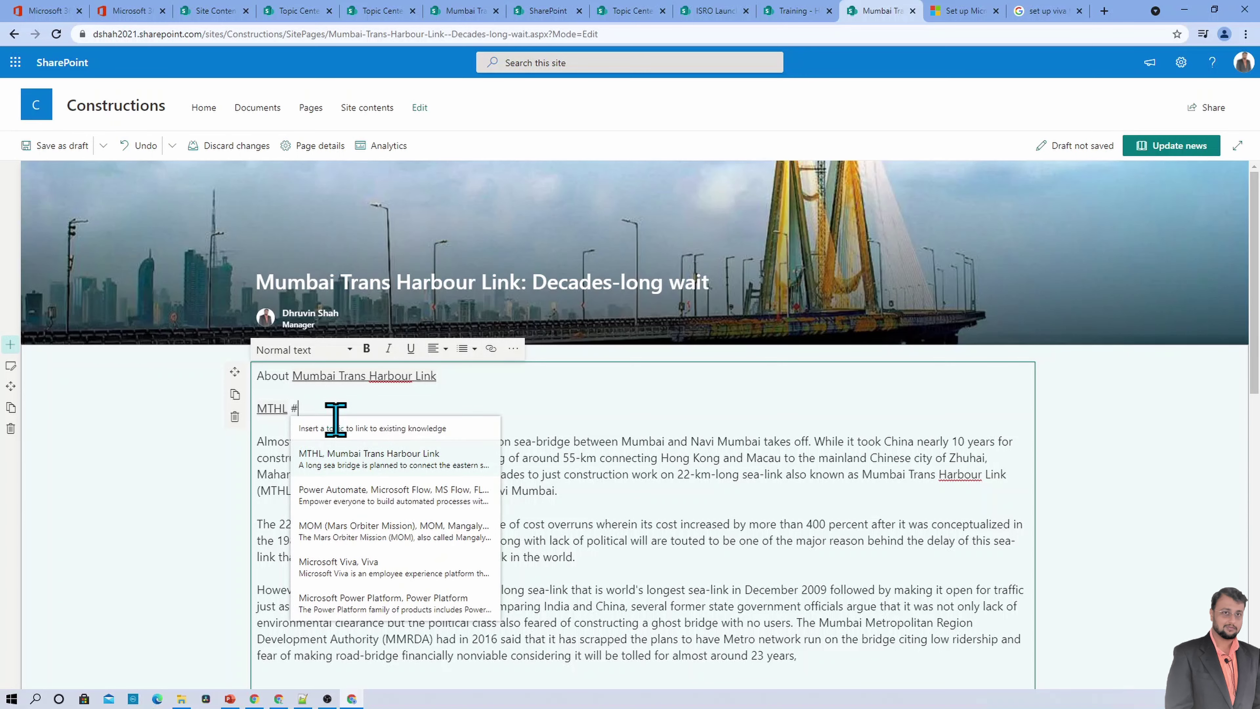
pyautogui.click(384, 464)
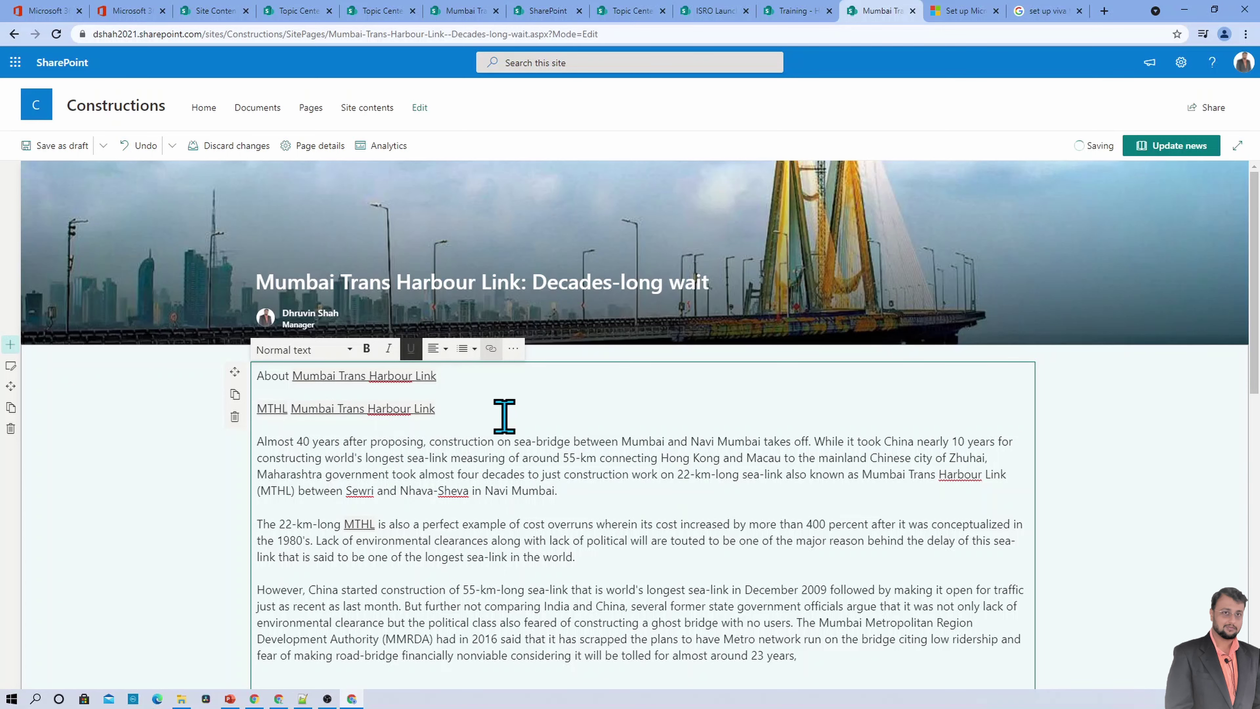
pyautogui.click(1177, 155)
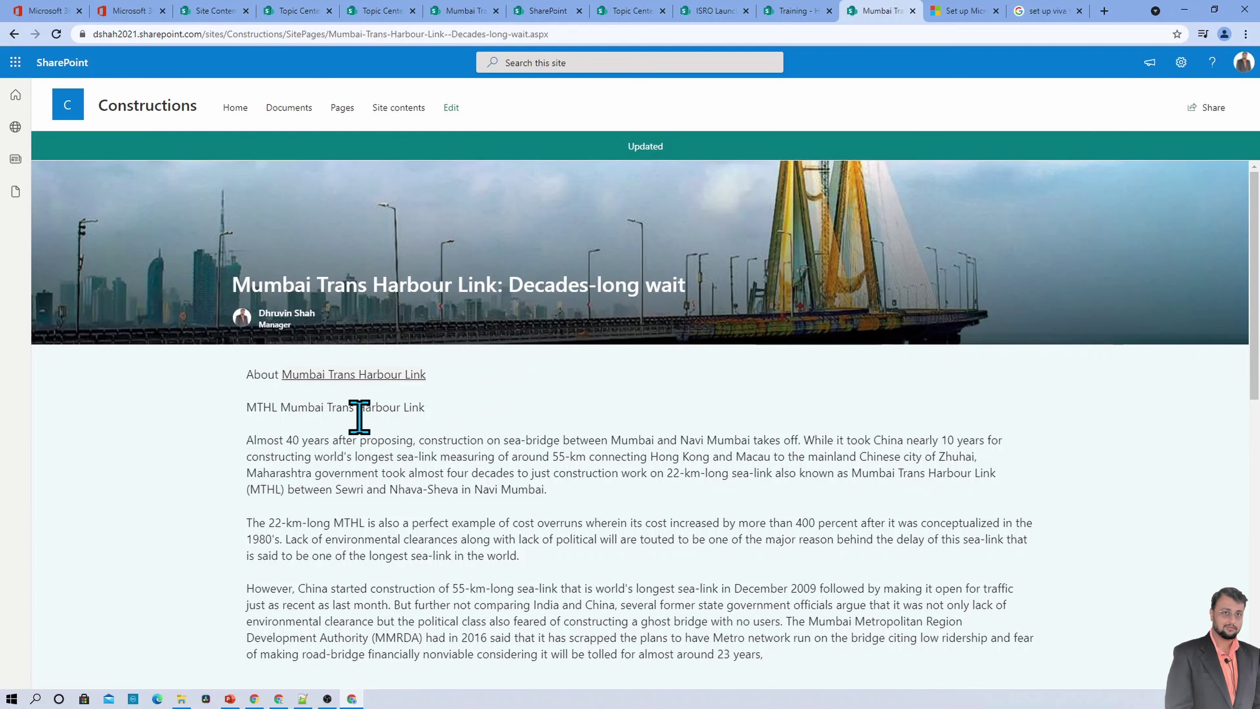
# Preview the topic card in the news post, search Office 365 for MTHL, and open the Mumbai Trans Harbour Link topic's details.
pyautogui.moveTo(346, 416)
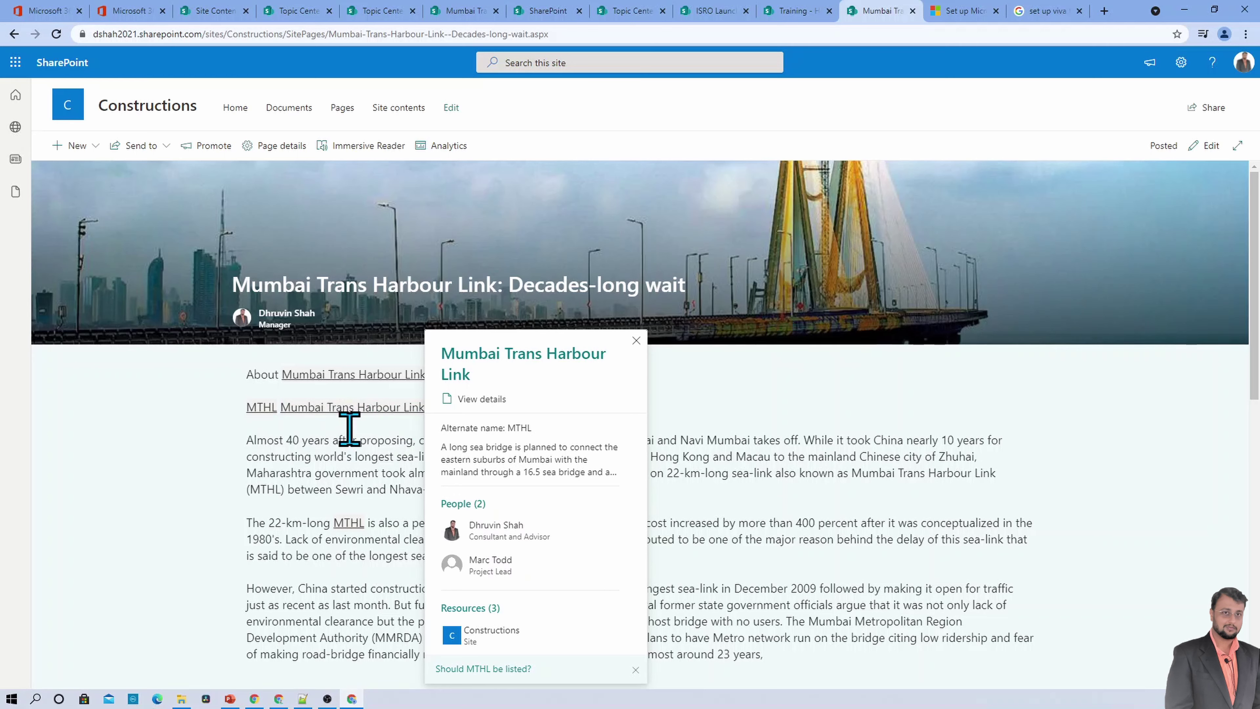
pyautogui.click(16, 64)
pyautogui.click(149, 63)
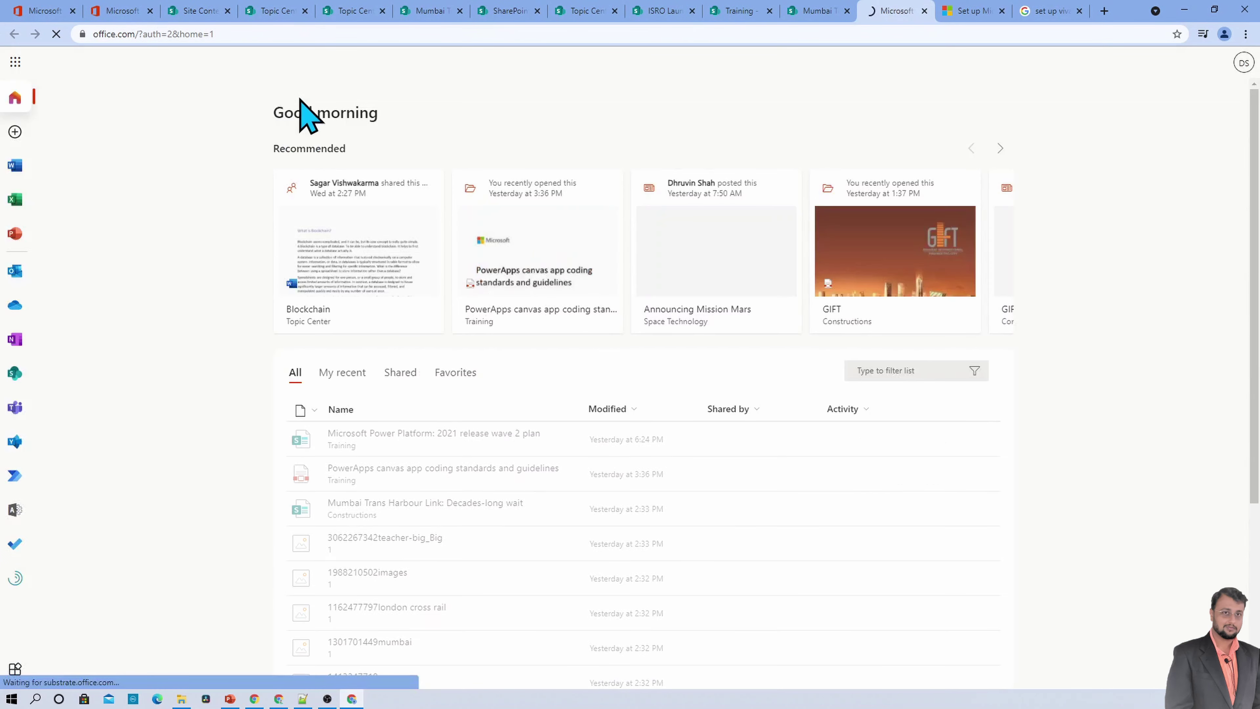
pyautogui.click(605, 62)
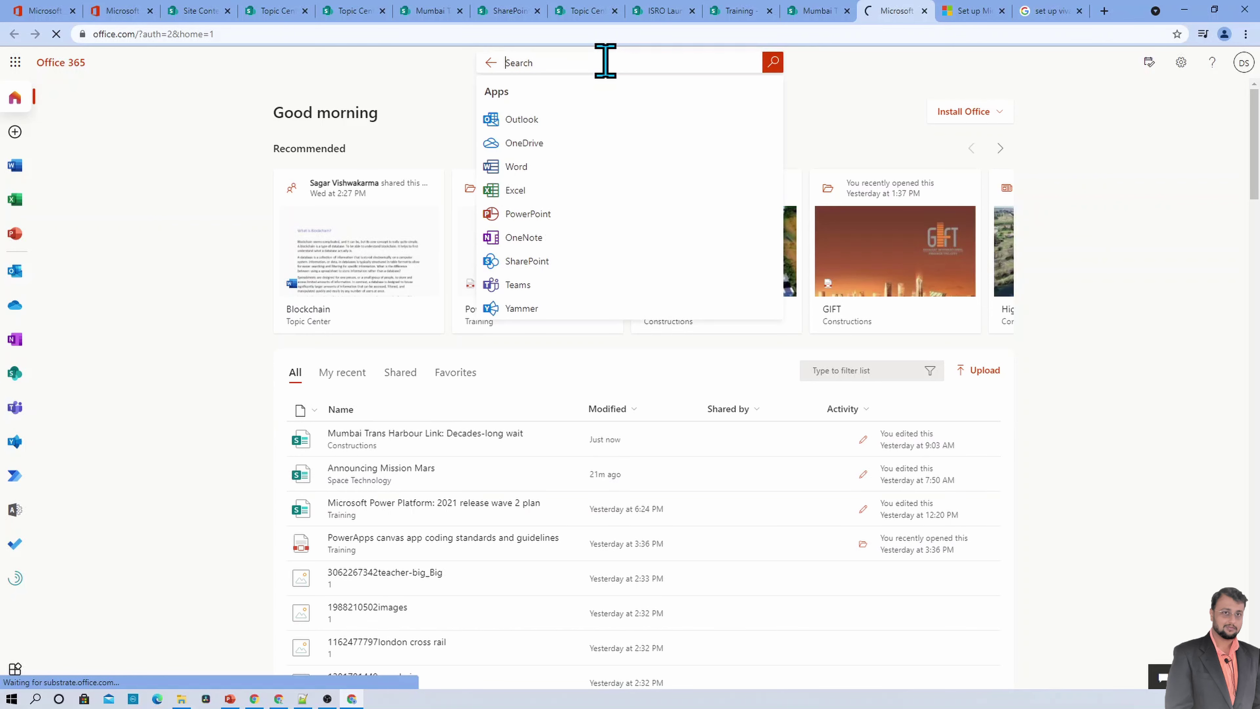
pyautogui.write('MTH')
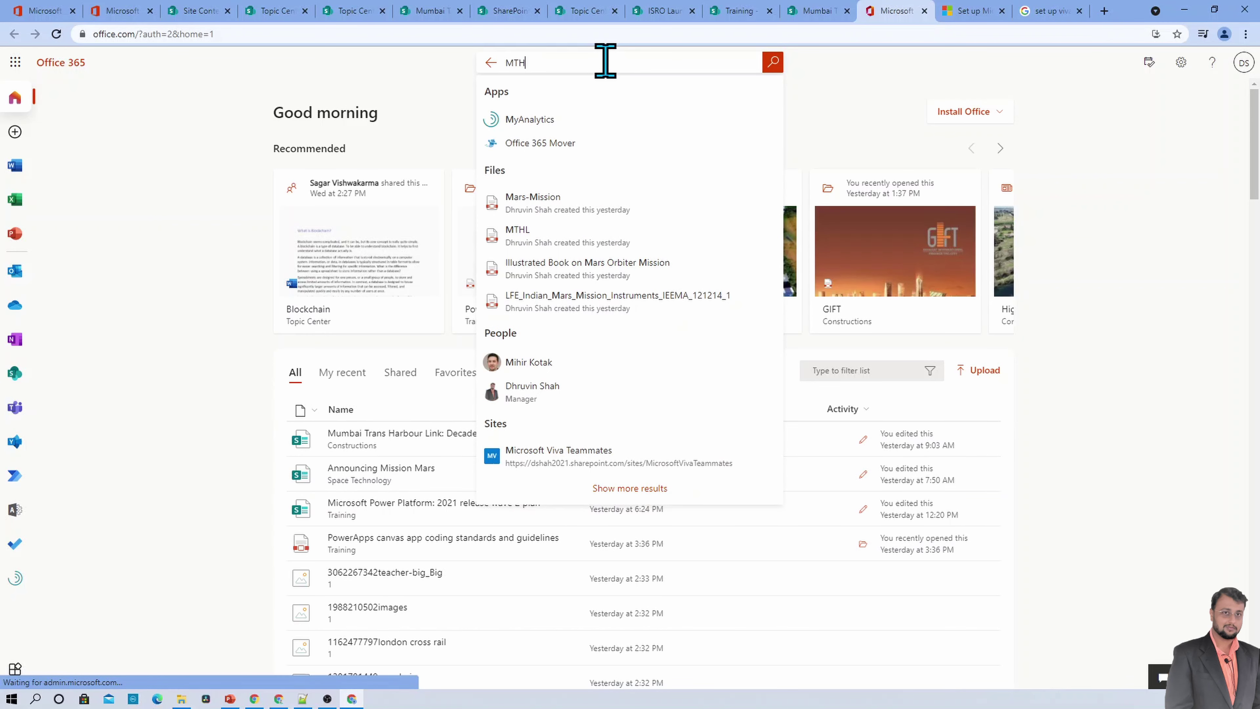
pyautogui.write('L')
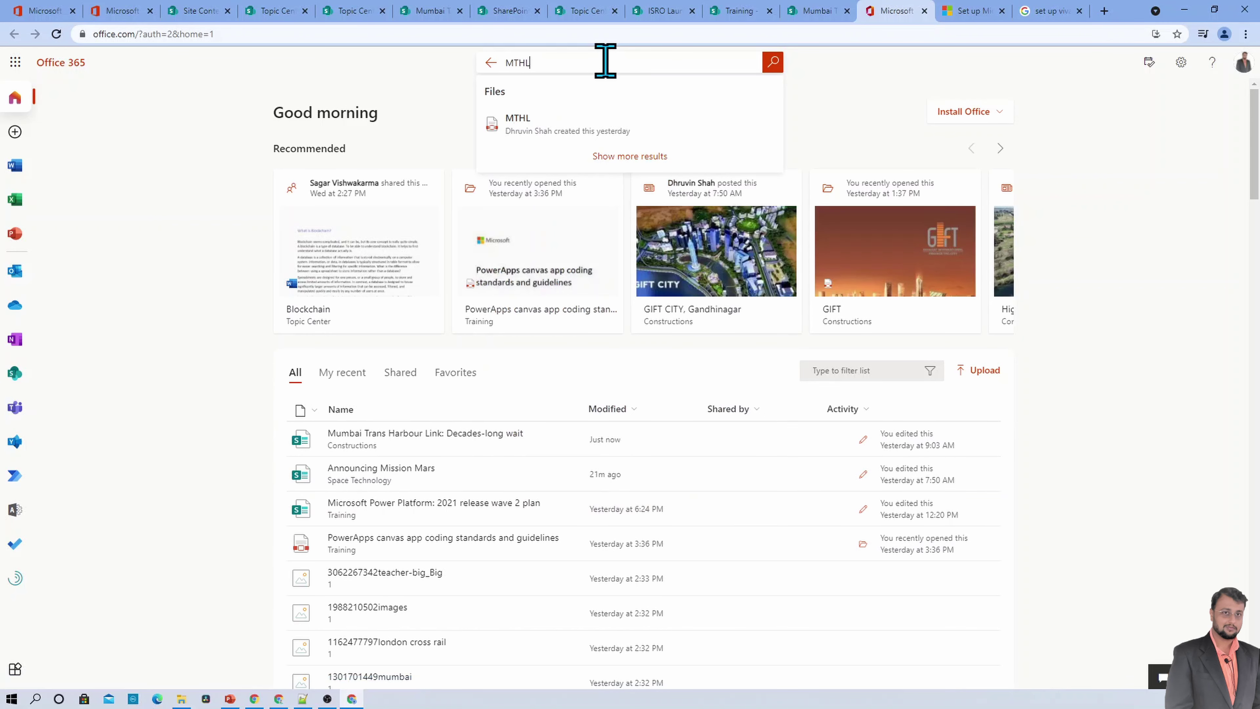
pyautogui.press('Return')
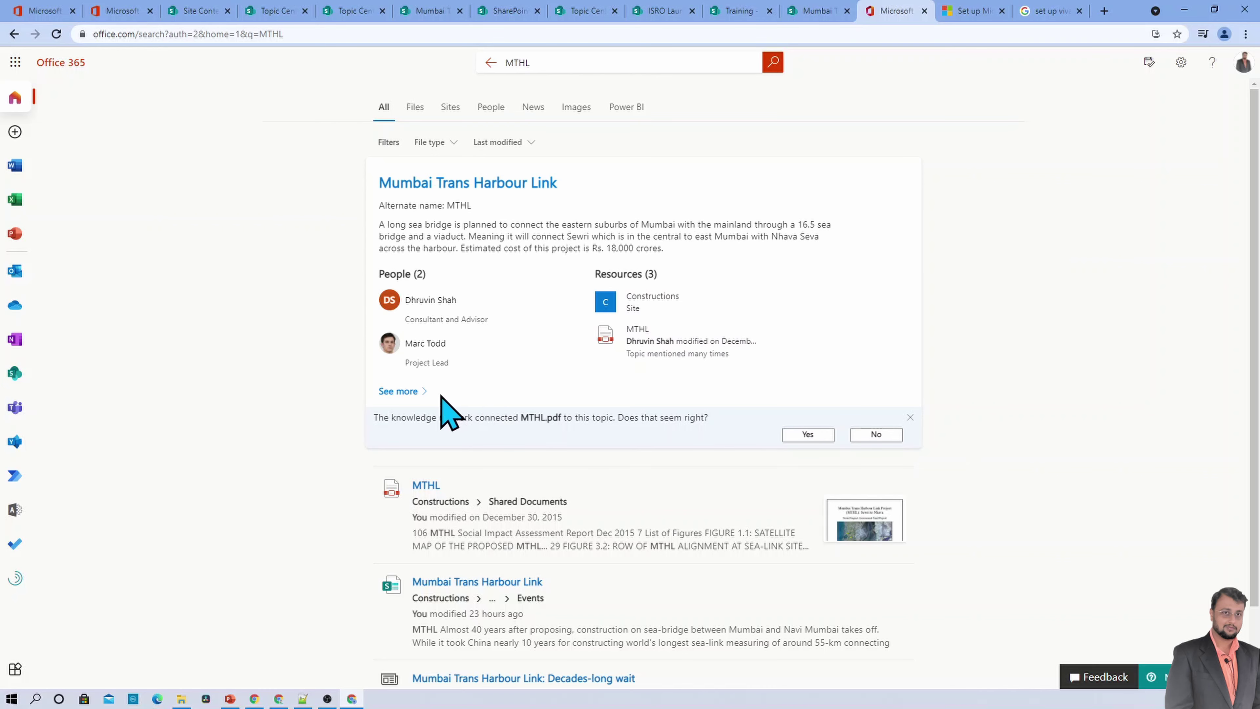
pyautogui.click(418, 392)
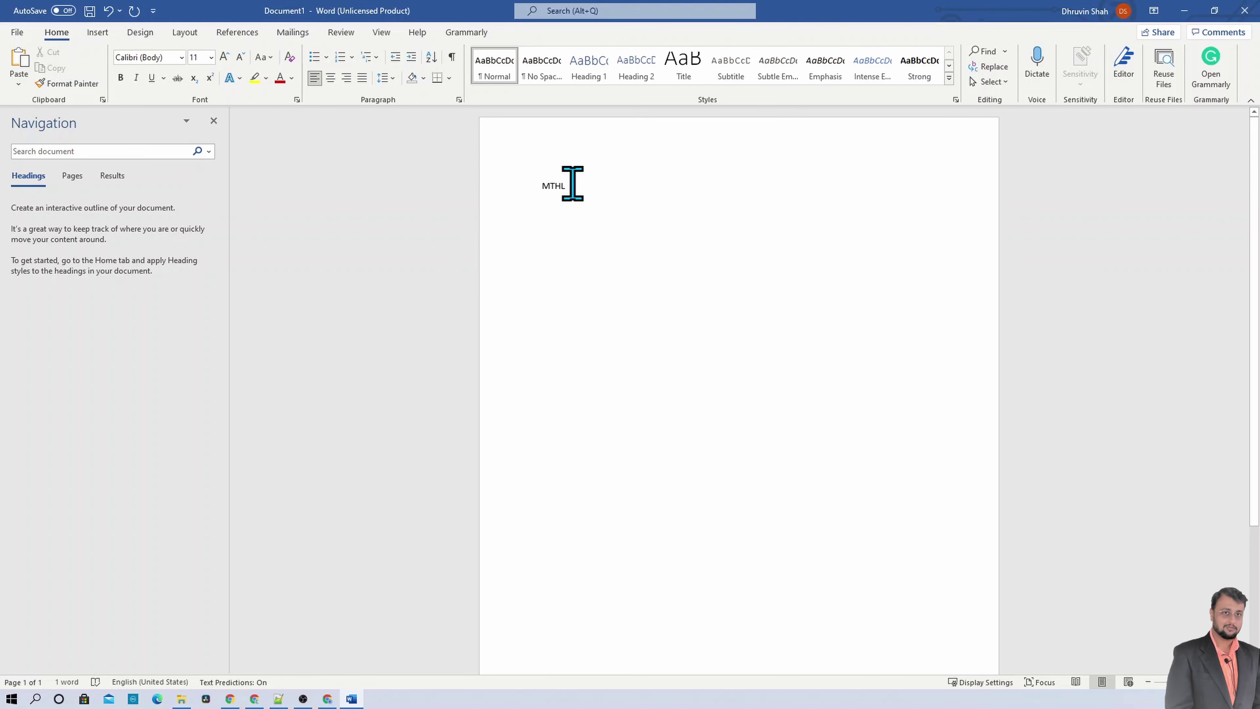
# Look up the word MTHL from the Word document, expand the Mumbai Trans Harbour Link topic description, and minimize Word.
pyautogui.doubleClick(551, 185)
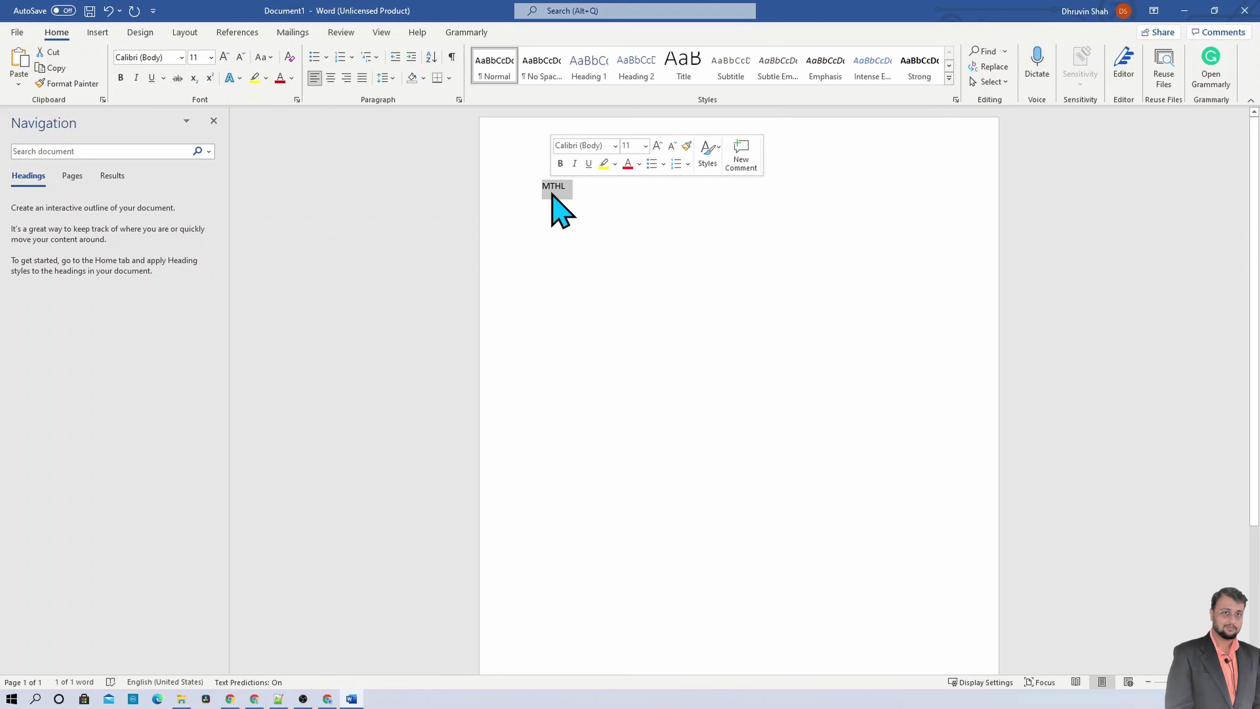
pyautogui.rightClick(551, 196)
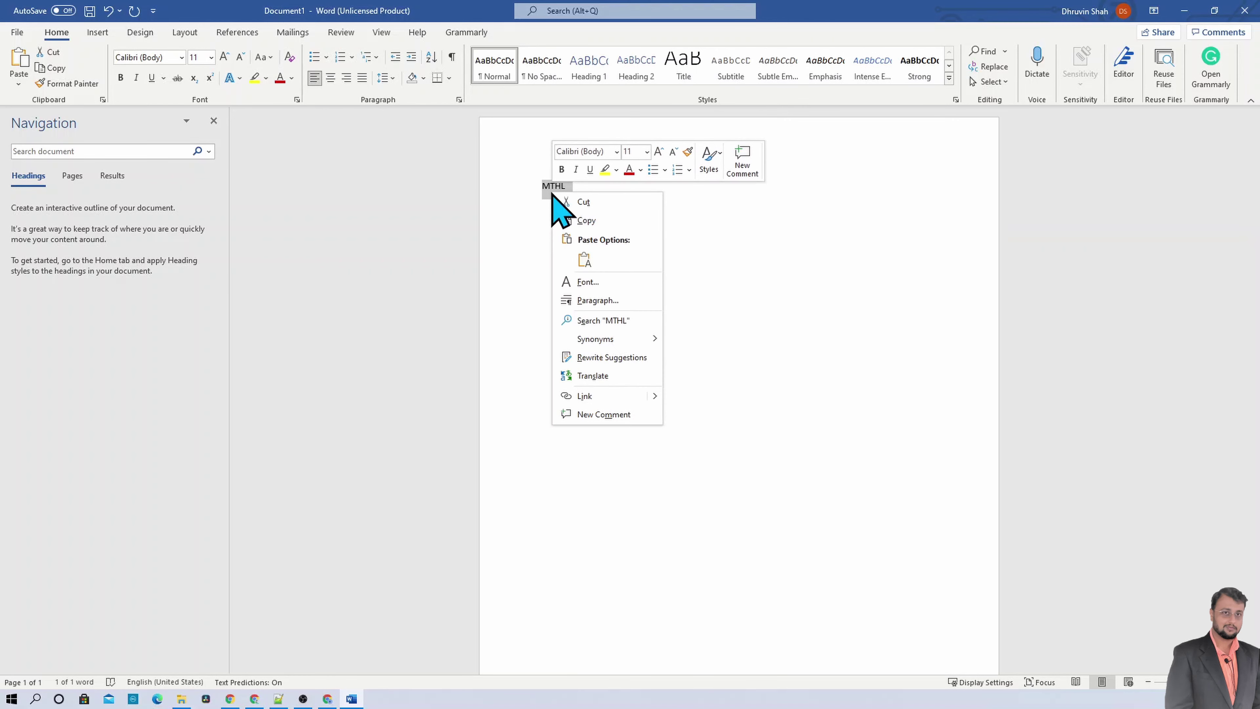
pyautogui.click(599, 321)
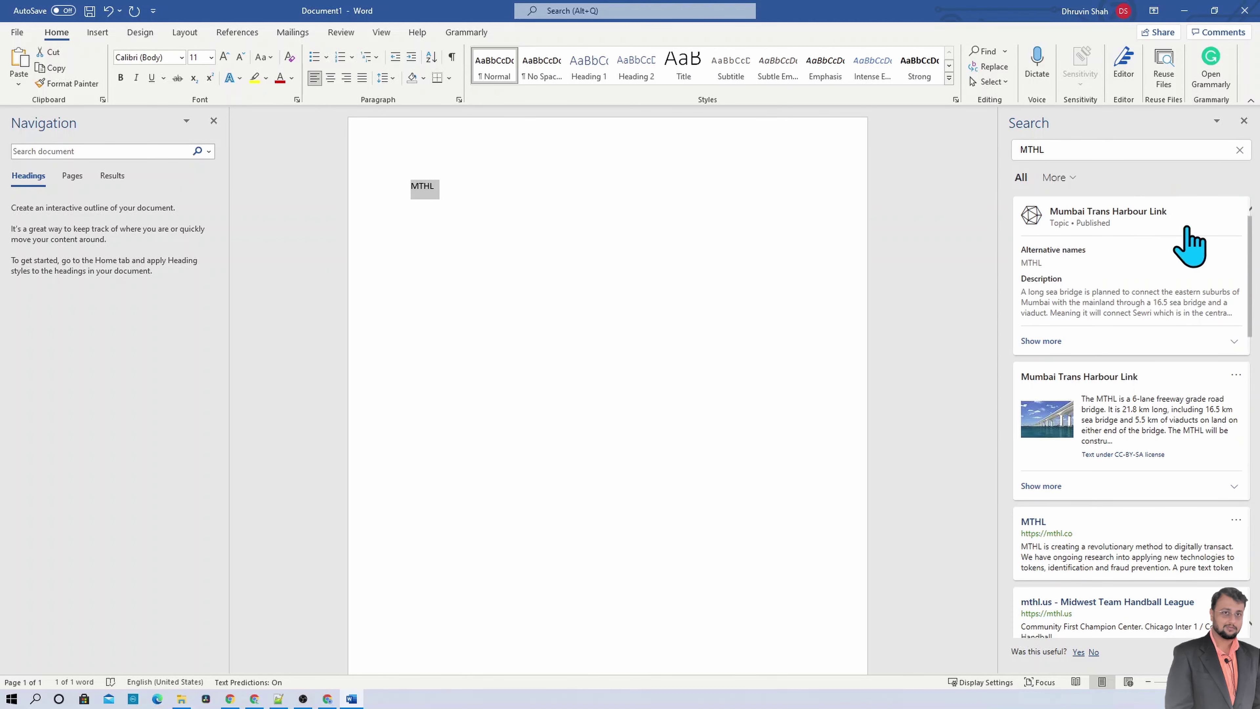
pyautogui.click(1041, 340)
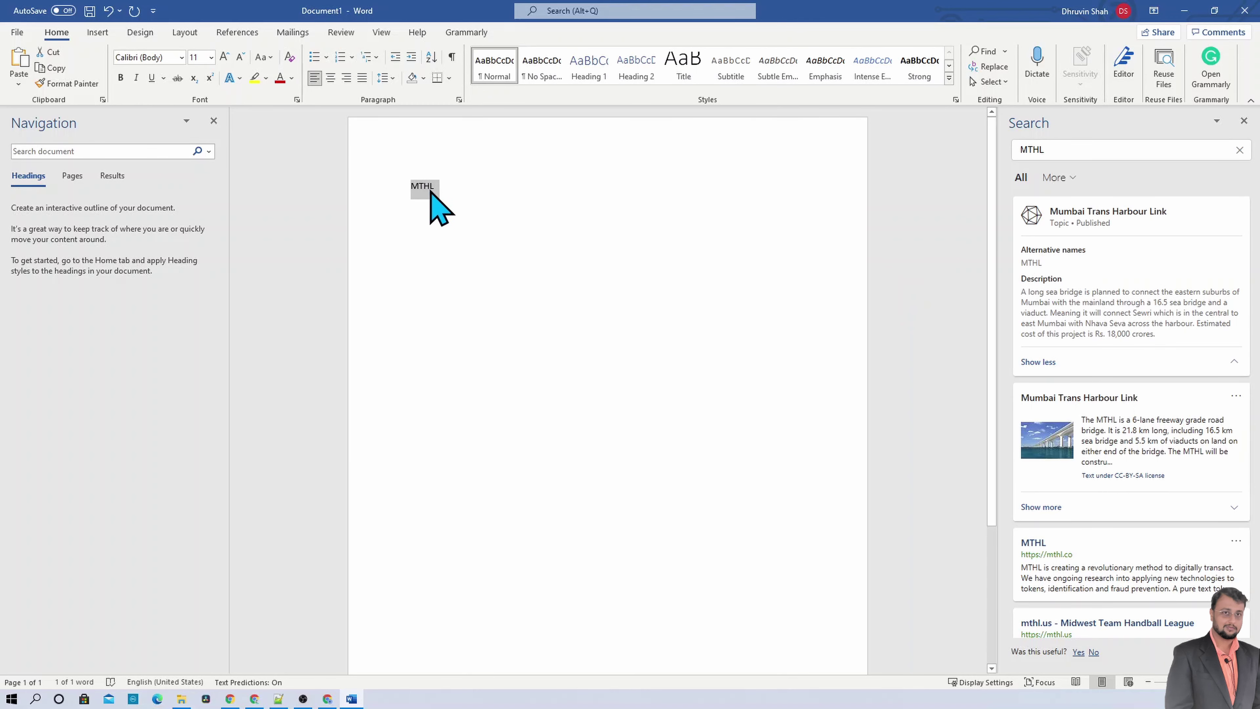
pyautogui.click(1183, 12)
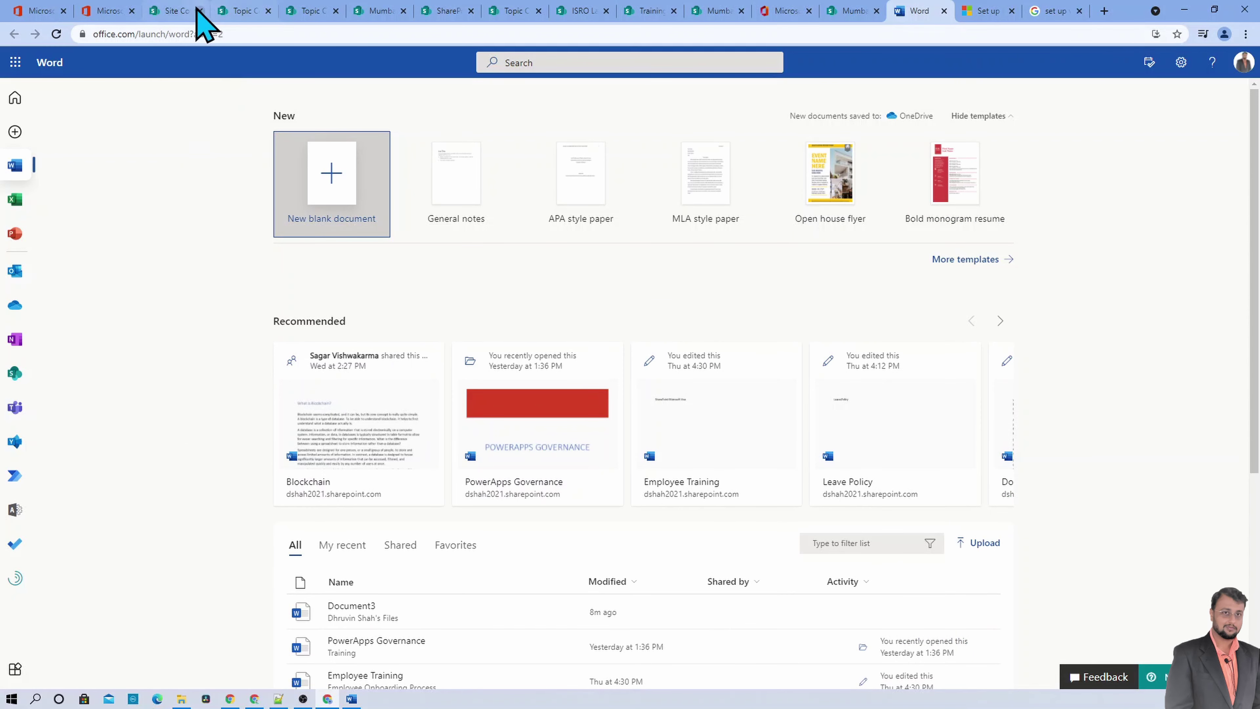
# Return to the Office 365 results for MTHL, open the full topic page, and review its suggested files and pinned sites.
pyautogui.click(174, 13)
pyautogui.click(784, 10)
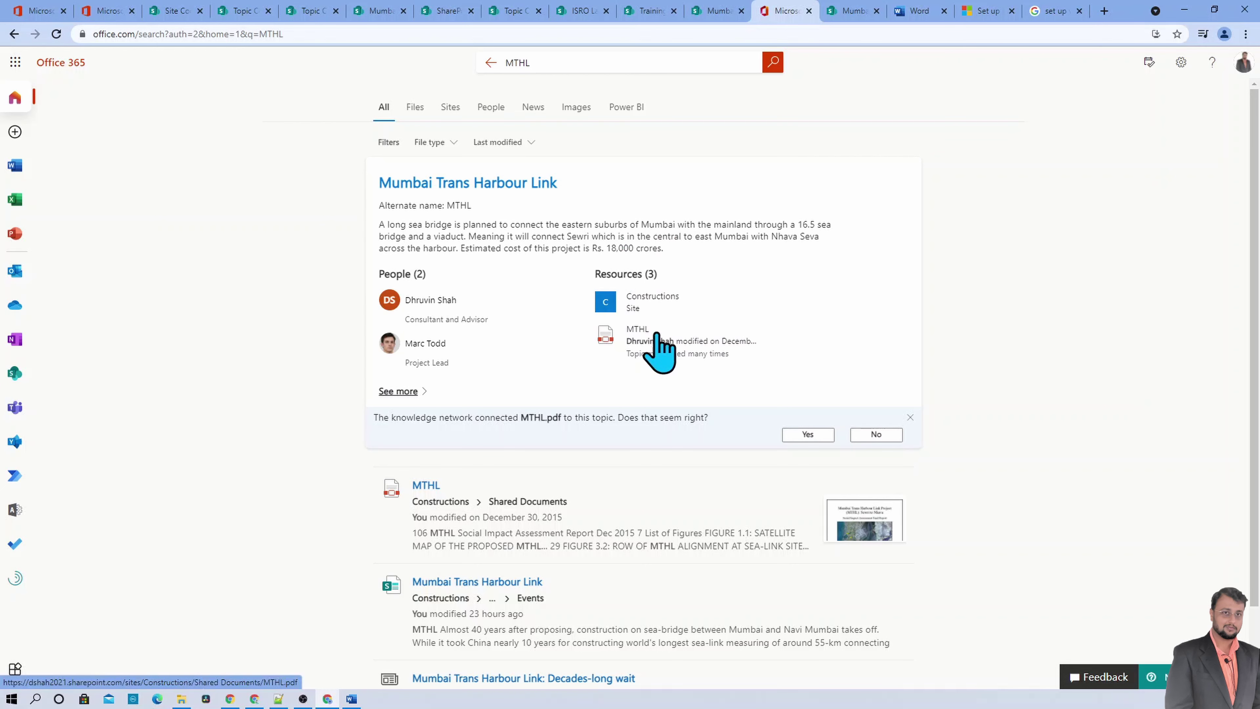
pyautogui.click(413, 390)
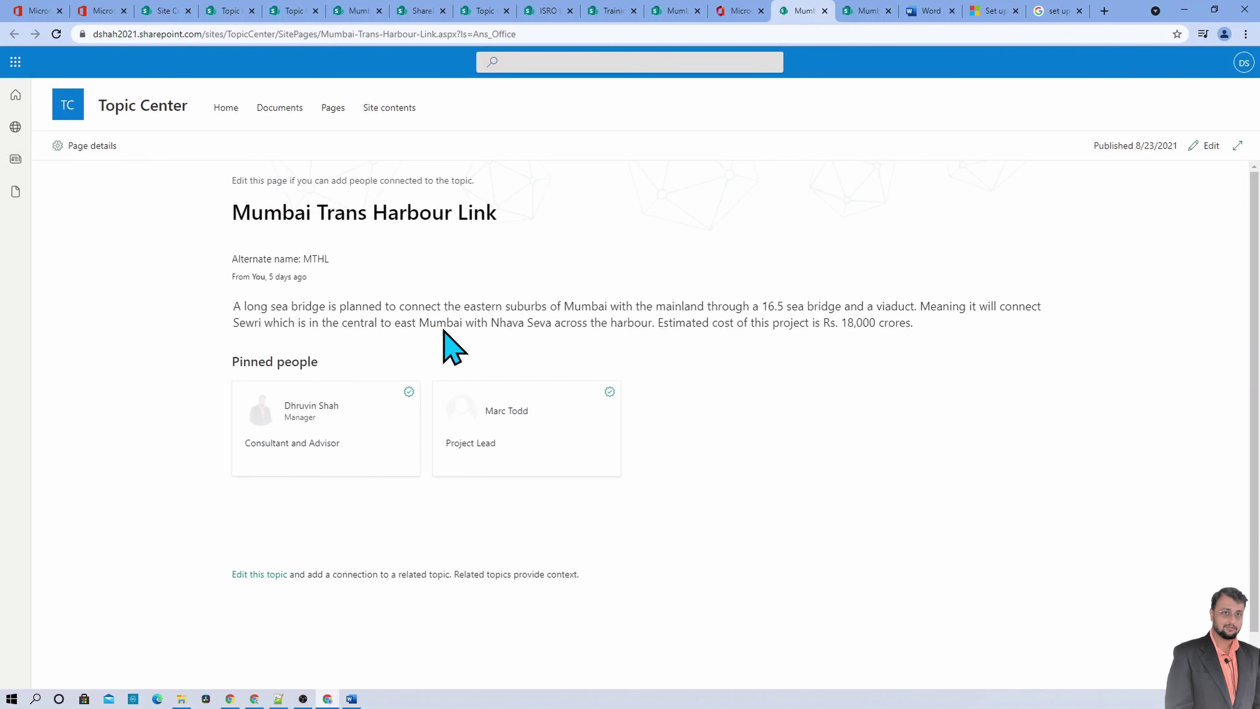
pyautogui.scroll(-3, 497, 380)
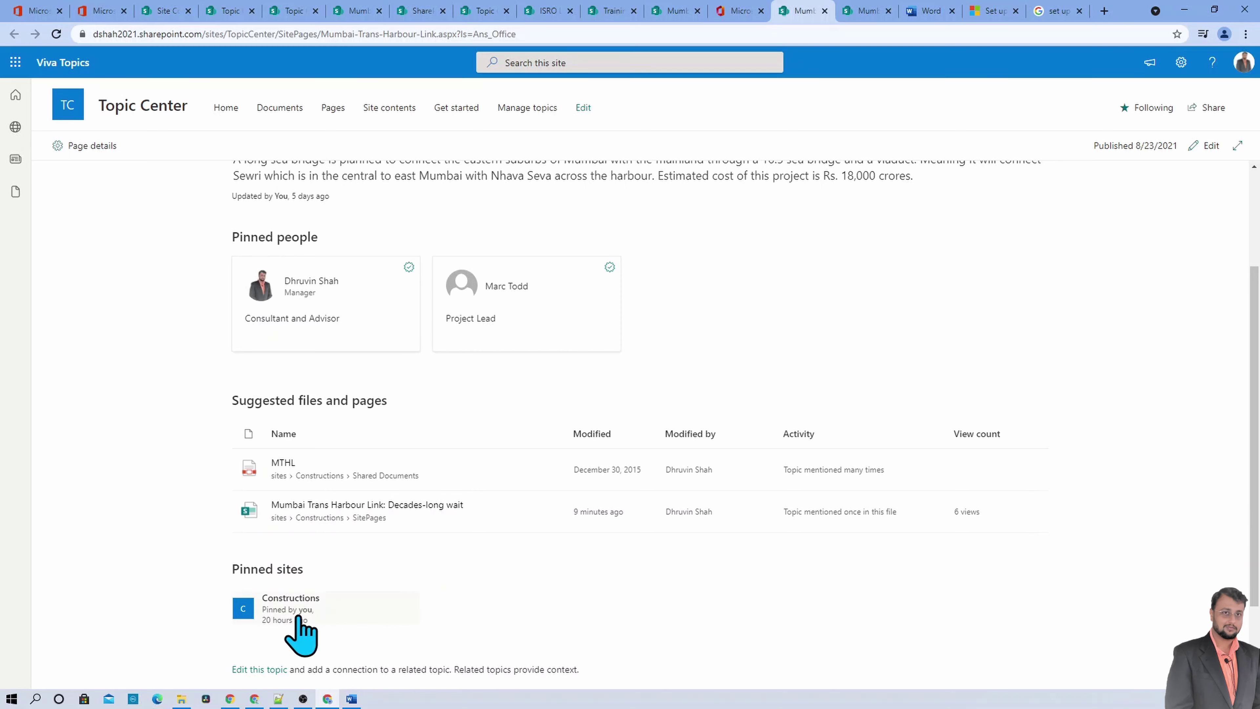
# Open a guest browser window and go to the Office portal at portal.office.com.
pyautogui.click(562, 35)
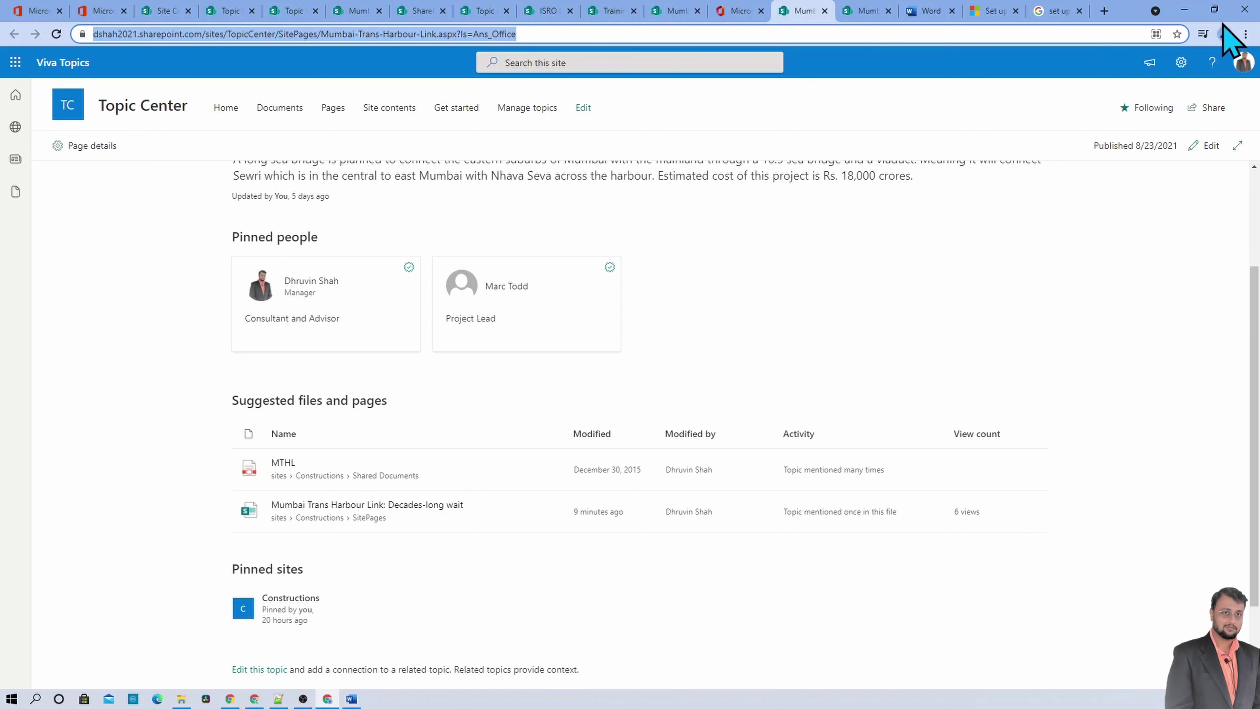
pyautogui.click(1224, 34)
pyautogui.click(1110, 622)
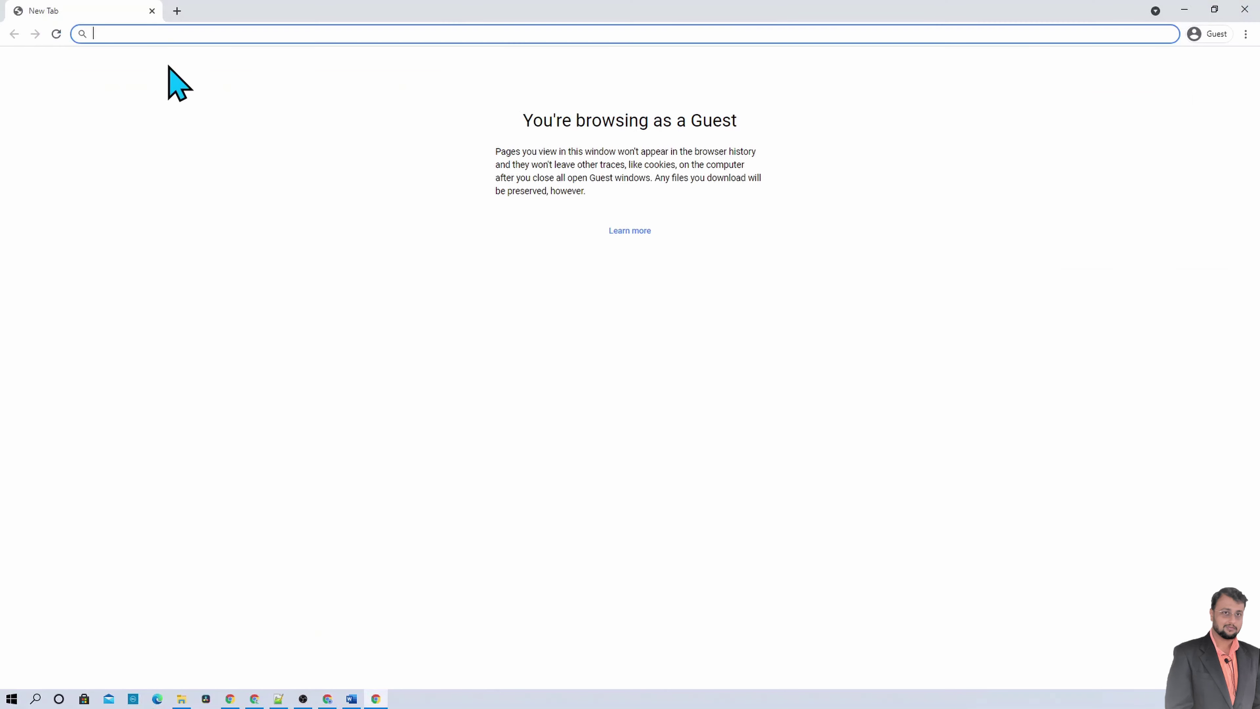
pyautogui.write('port')
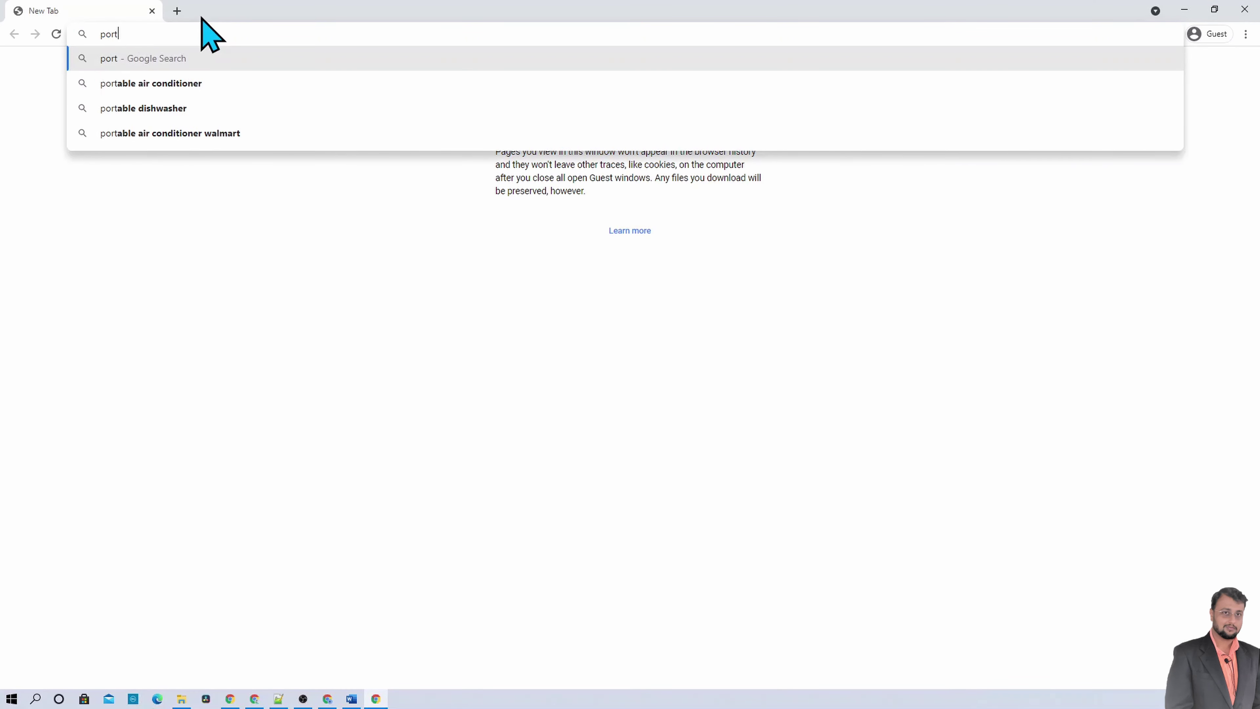
pyautogui.write('al.office')
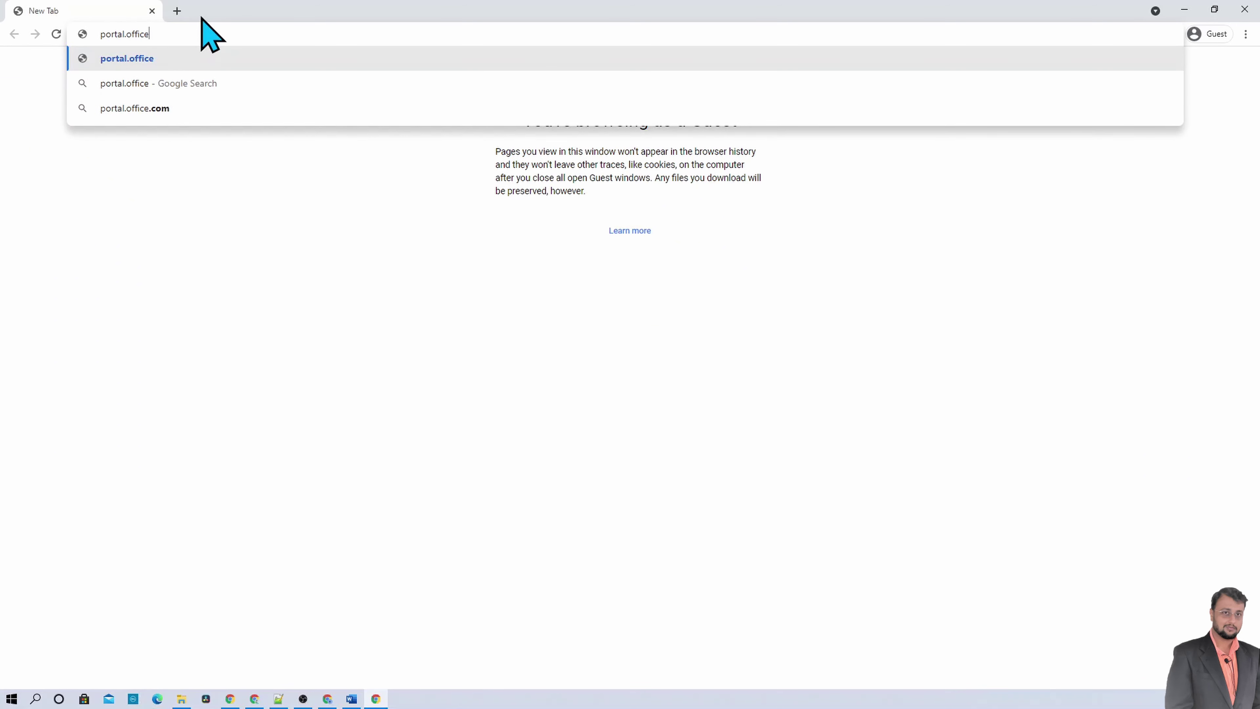
pyautogui.press('Return')
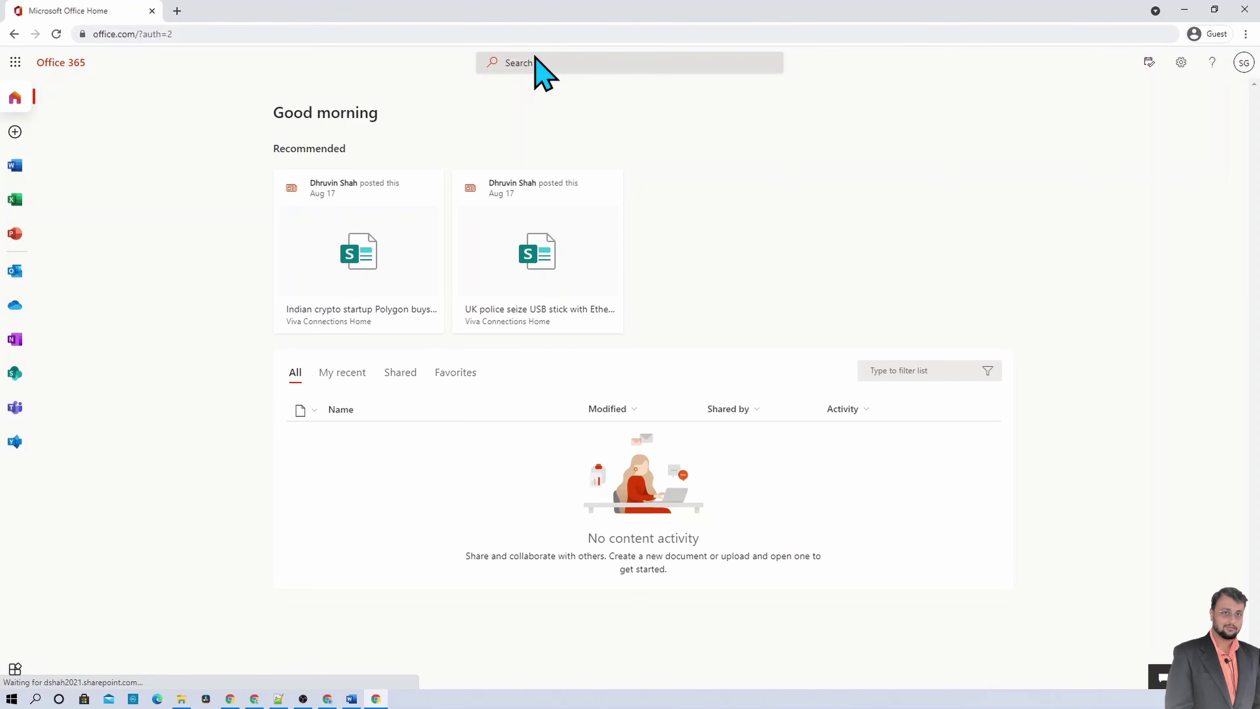
# Search Office 365 for mthl in the guest window, preview the first listed person's profile card, and open the Mumbai Trans Harbour Link topic page.
pyautogui.click(584, 63)
pyautogui.write('mt')
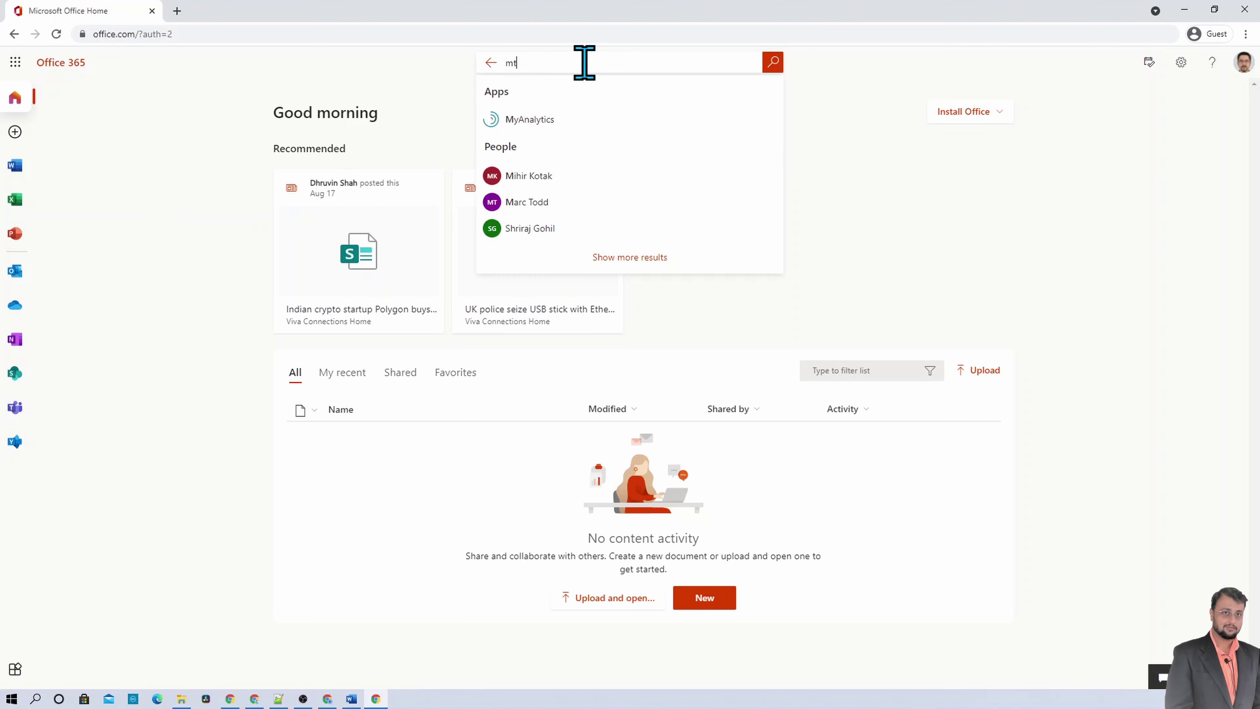
pyautogui.write('hl')
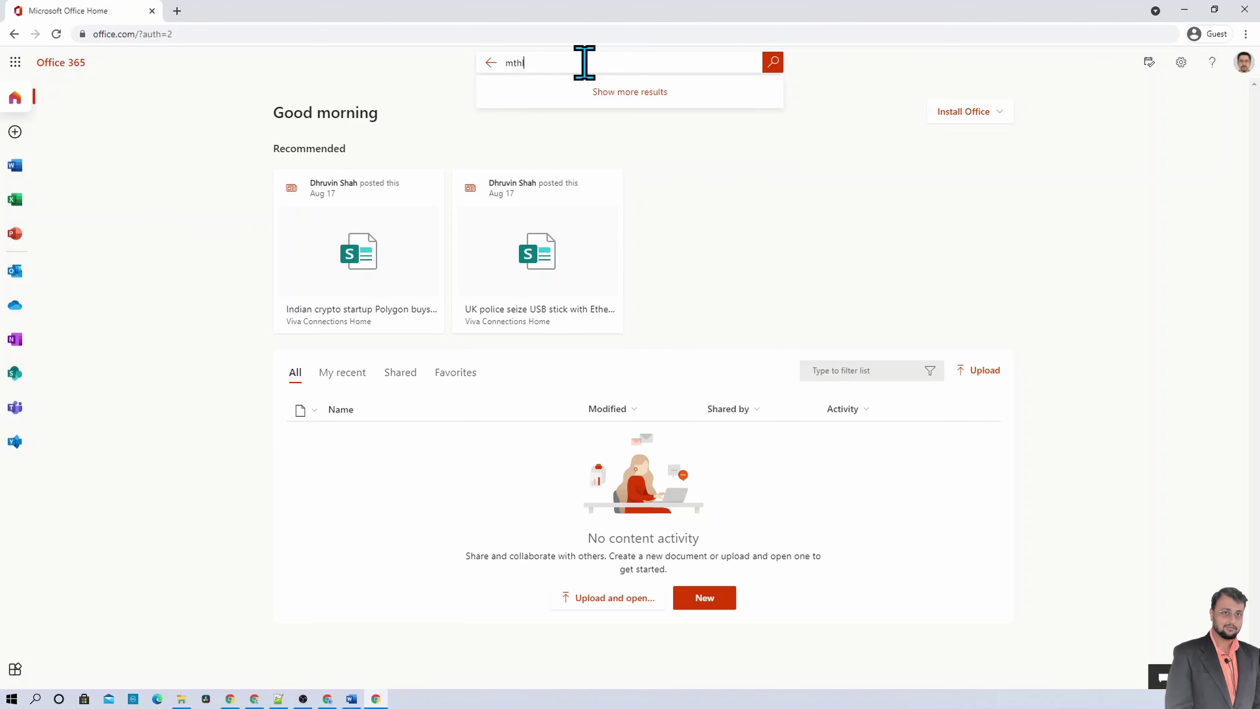
pyautogui.press('Return')
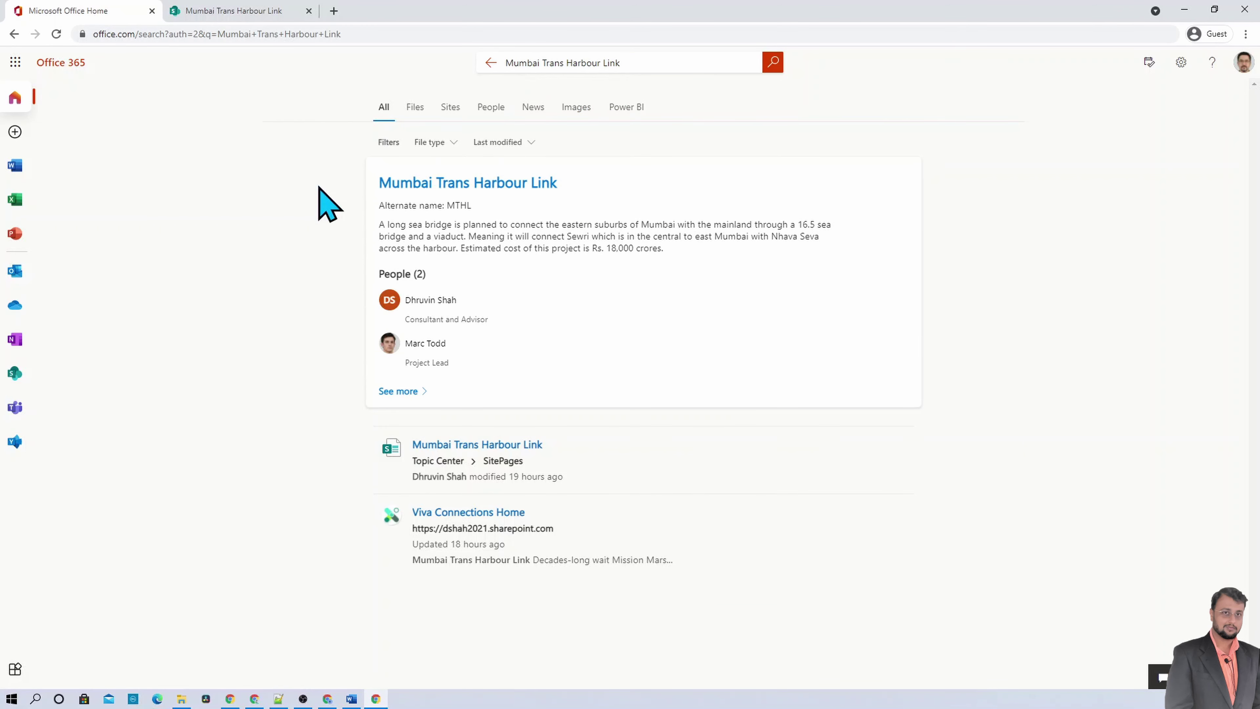
pyautogui.moveTo(430, 300)
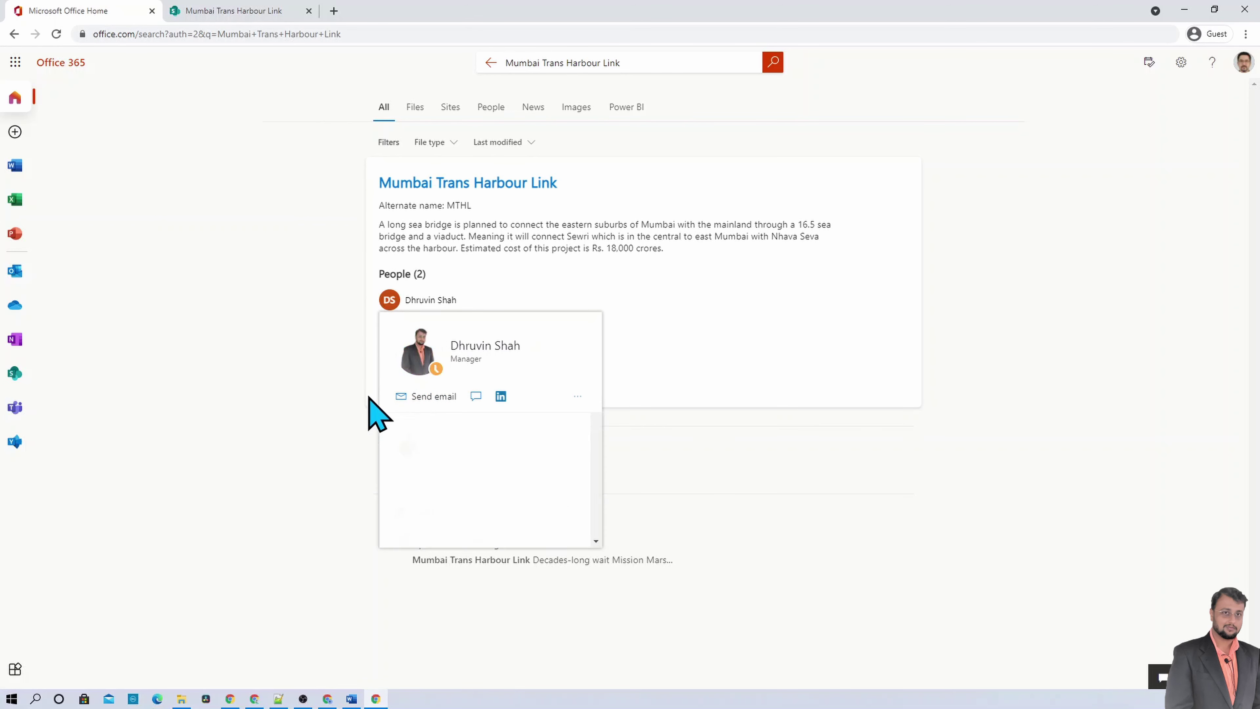
pyautogui.click(402, 391)
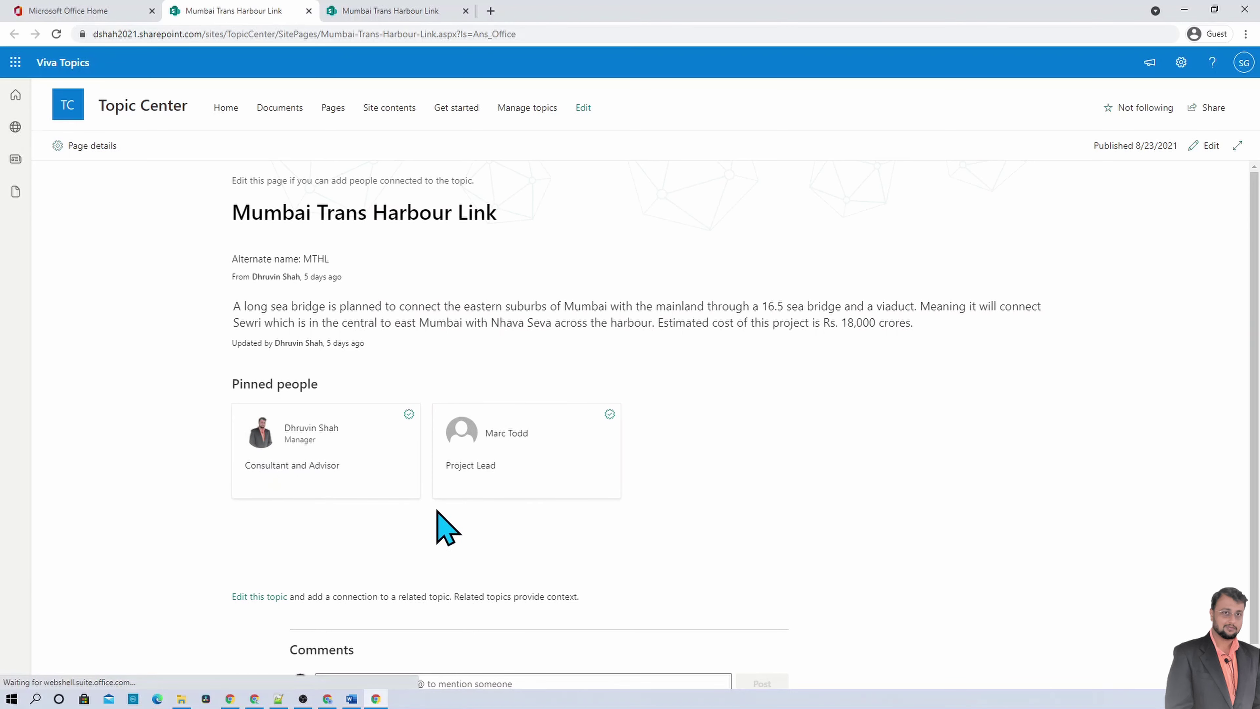
# Check which account is signed in to the guest window, and switch back to the main browser window's topic page for comparison.
pyautogui.click(1243, 64)
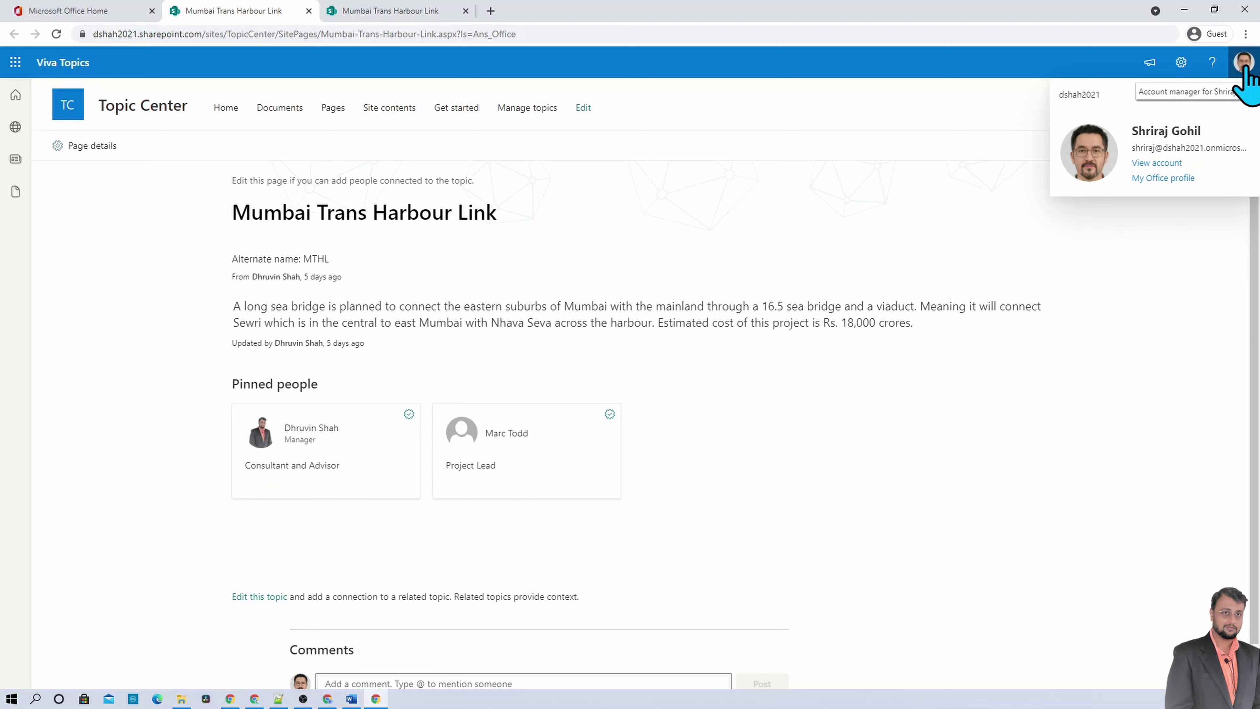
pyautogui.click(515, 293)
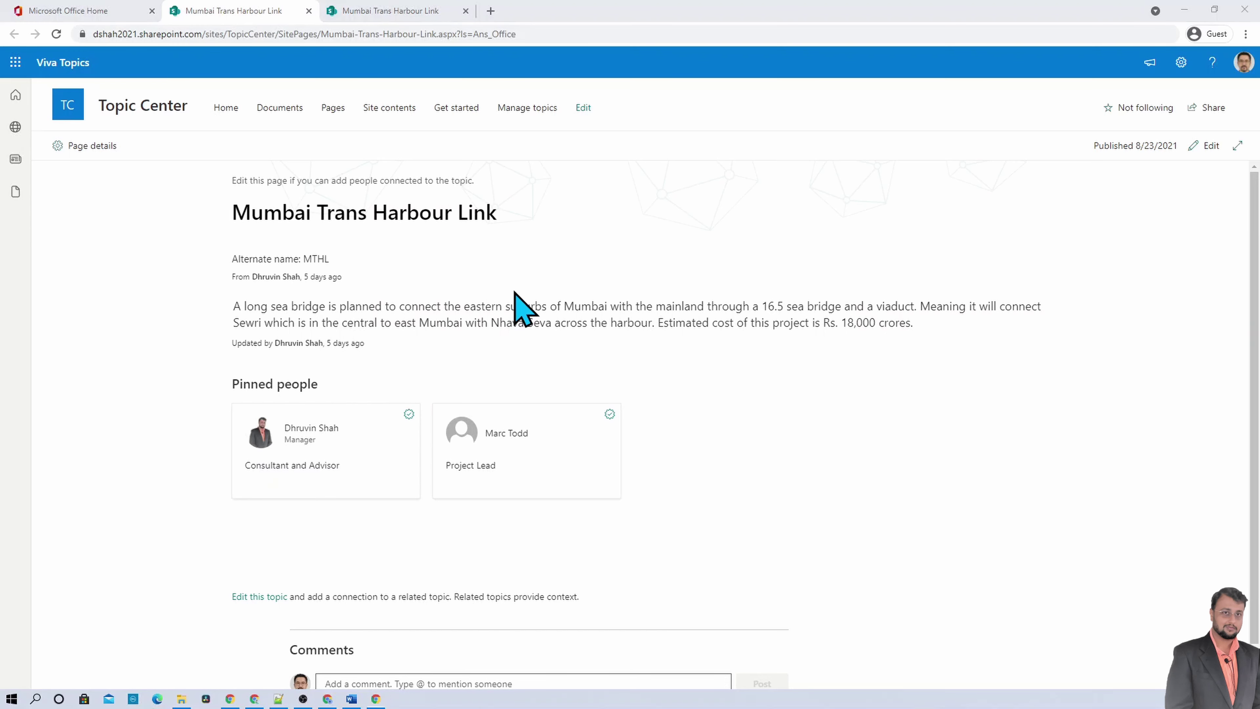
pyautogui.hotkey('alt', 'Tab')
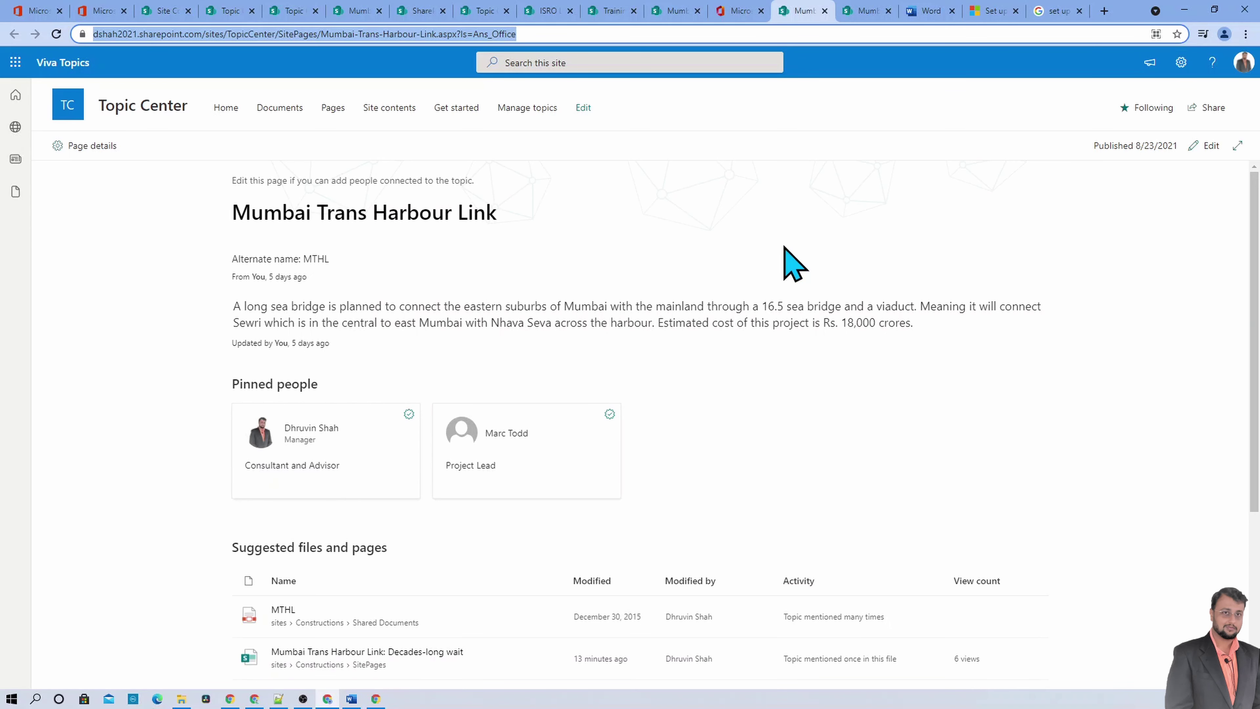